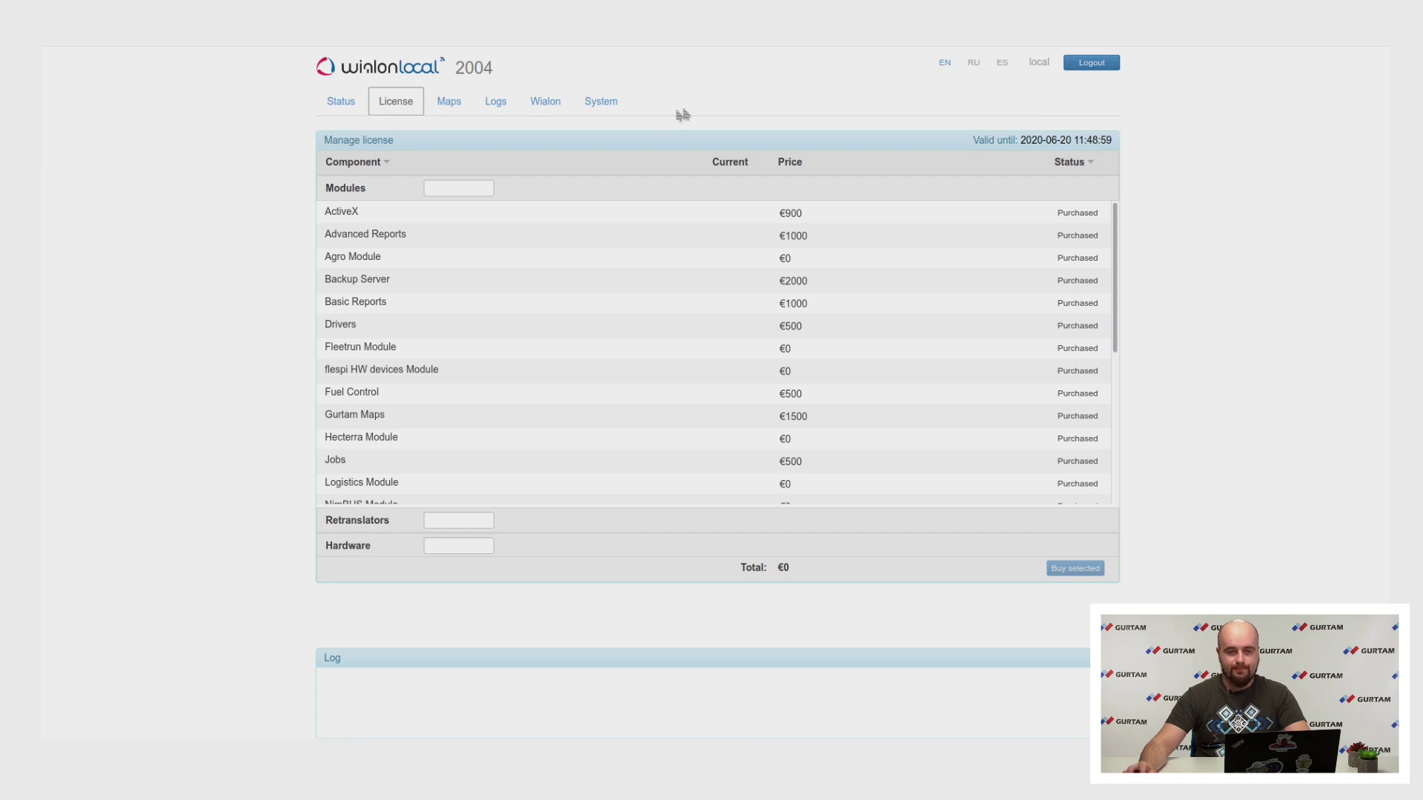
- Try changing the type of the local.wialontest.com site to CMS Manager, and discard the change without saving
left_click(552, 102)
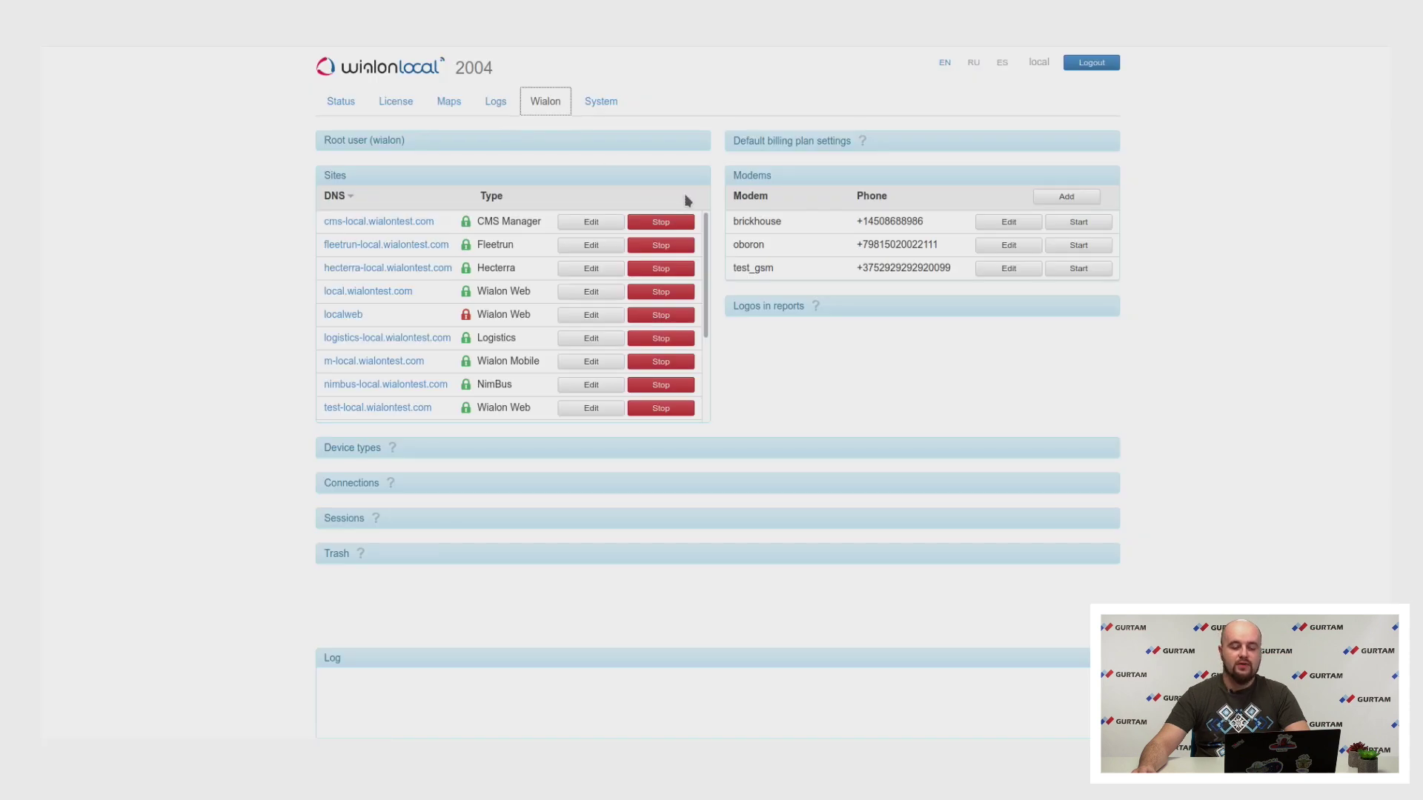
left_click(581, 293)
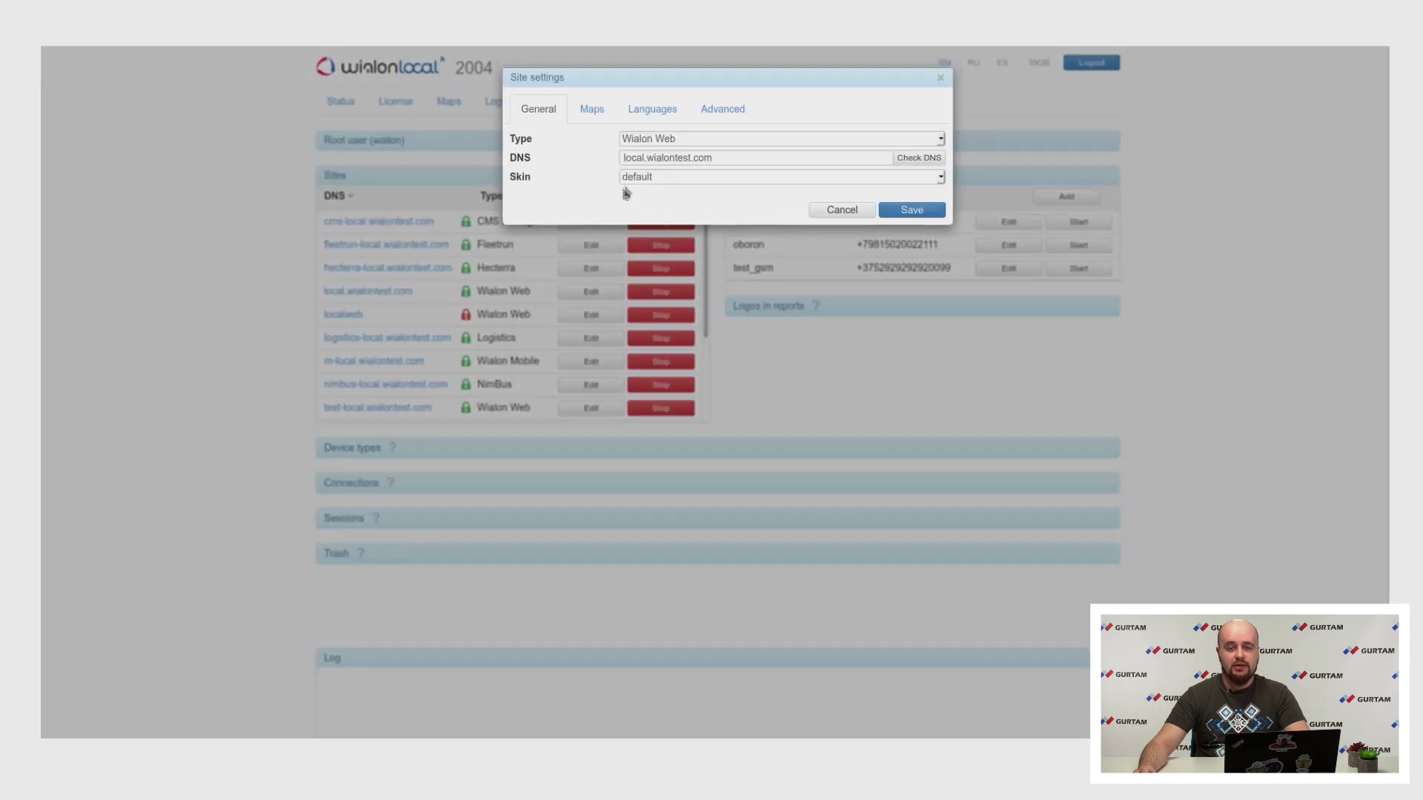
left_click(665, 145)
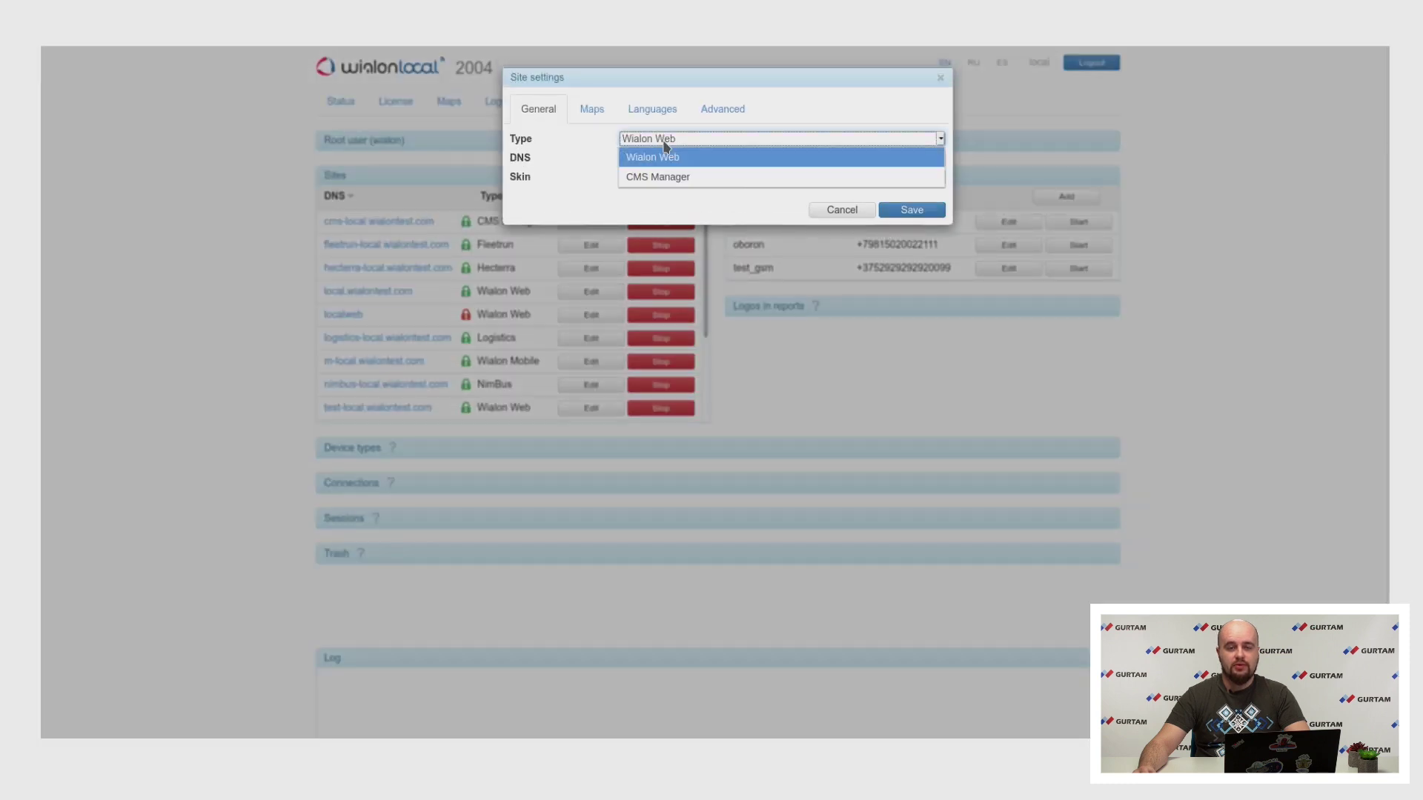
left_click(655, 178)
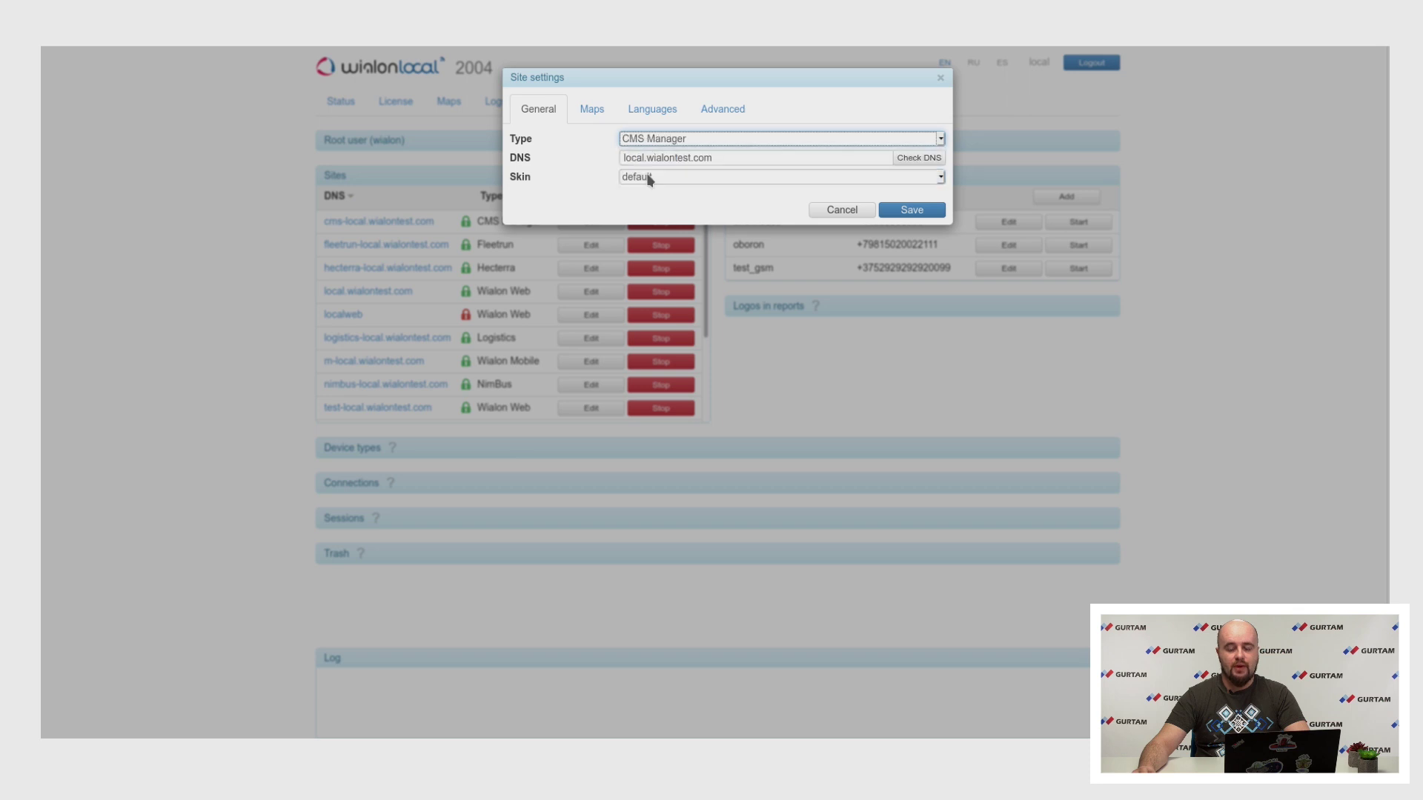
left_click(815, 210)
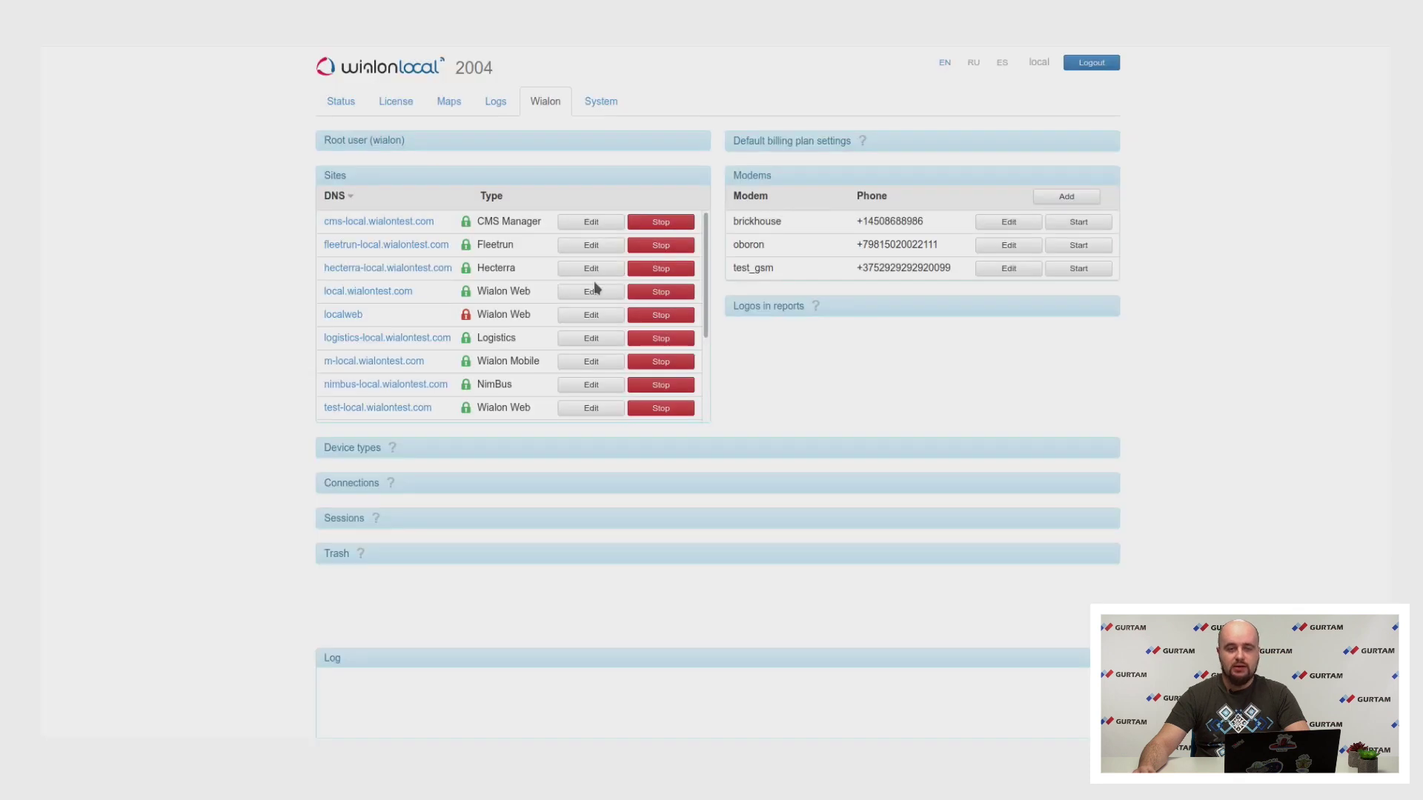
- Check the type in the web-local.wialontest.com site settings and view the SSL certificate details of test-local.wialontest.com
scroll(593, 288, "down", 3)
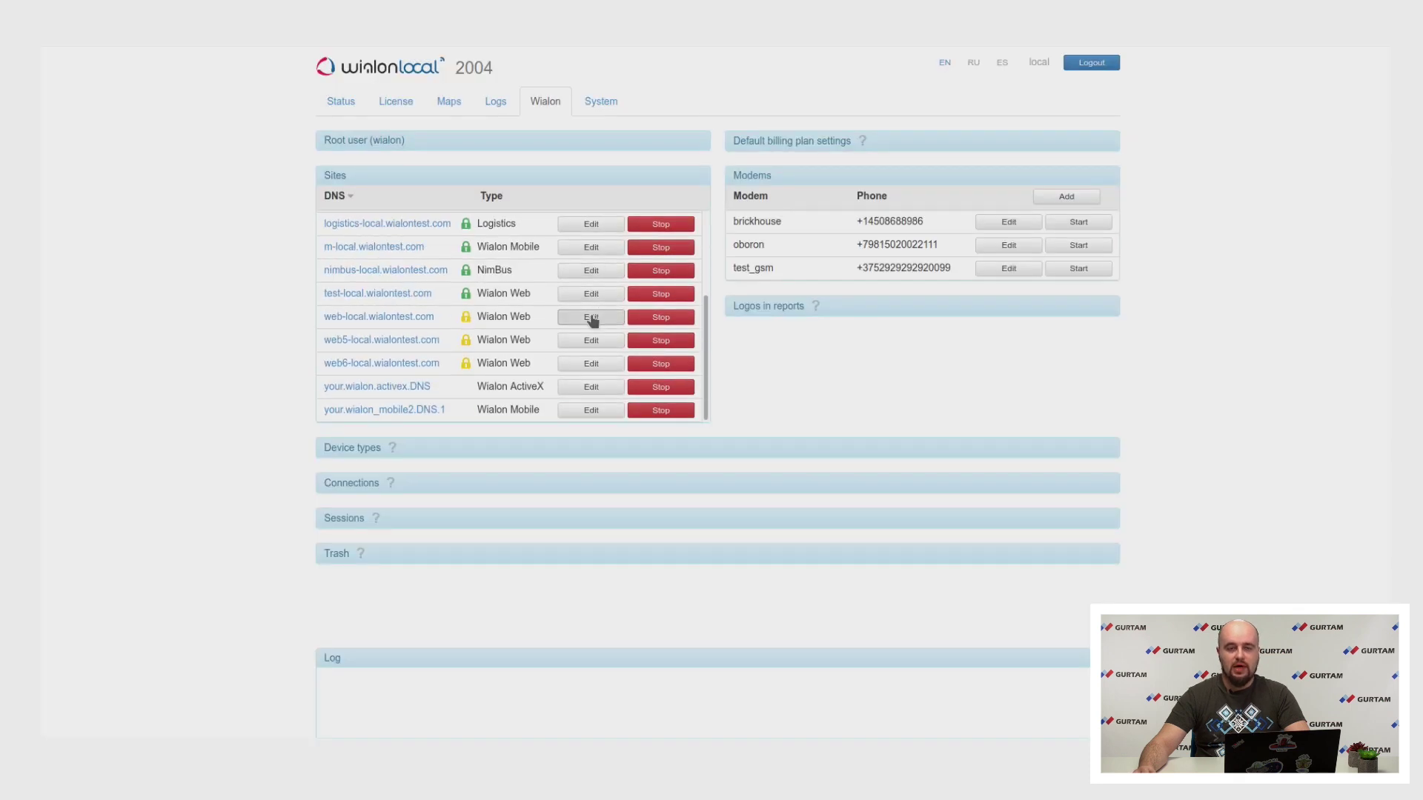
left_click(591, 317)
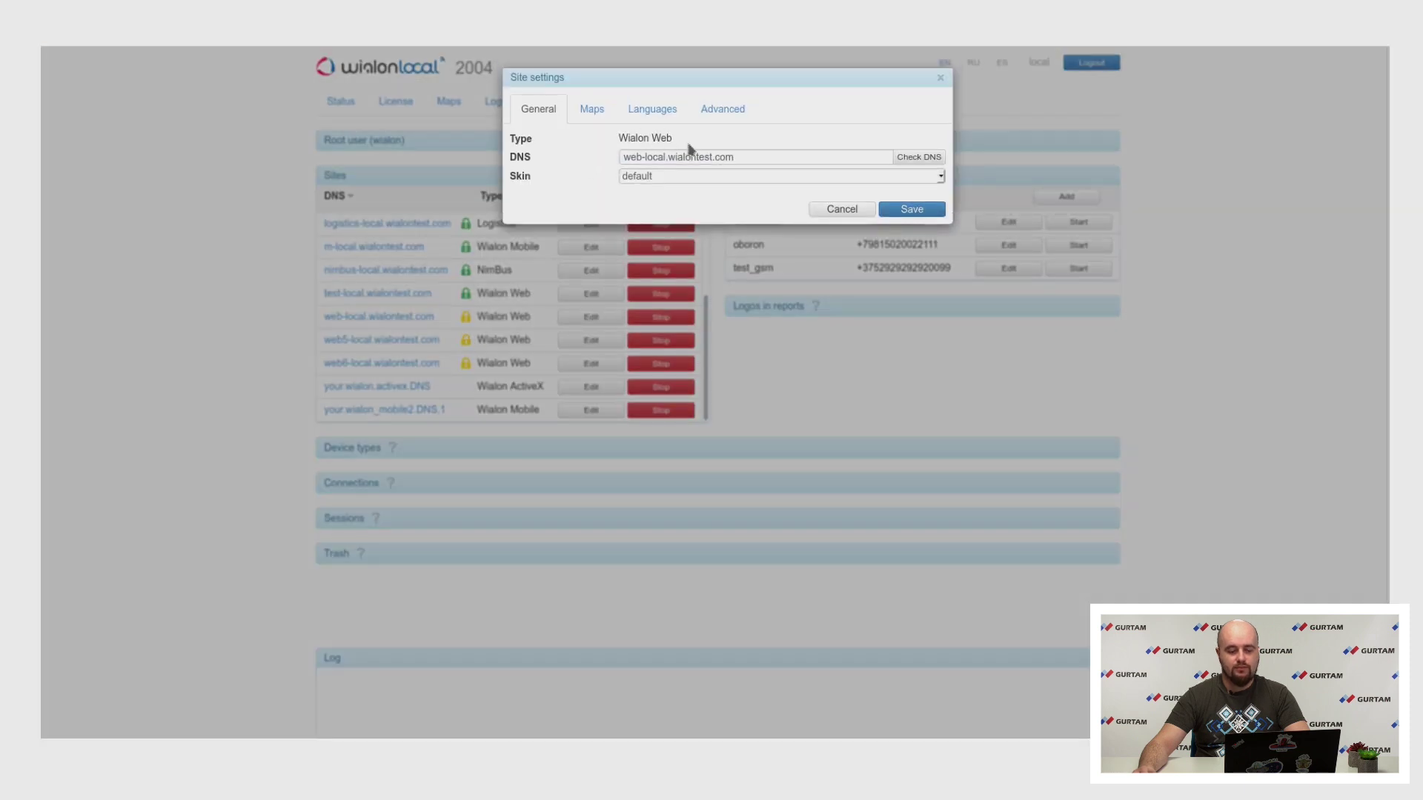
left_click(836, 208)
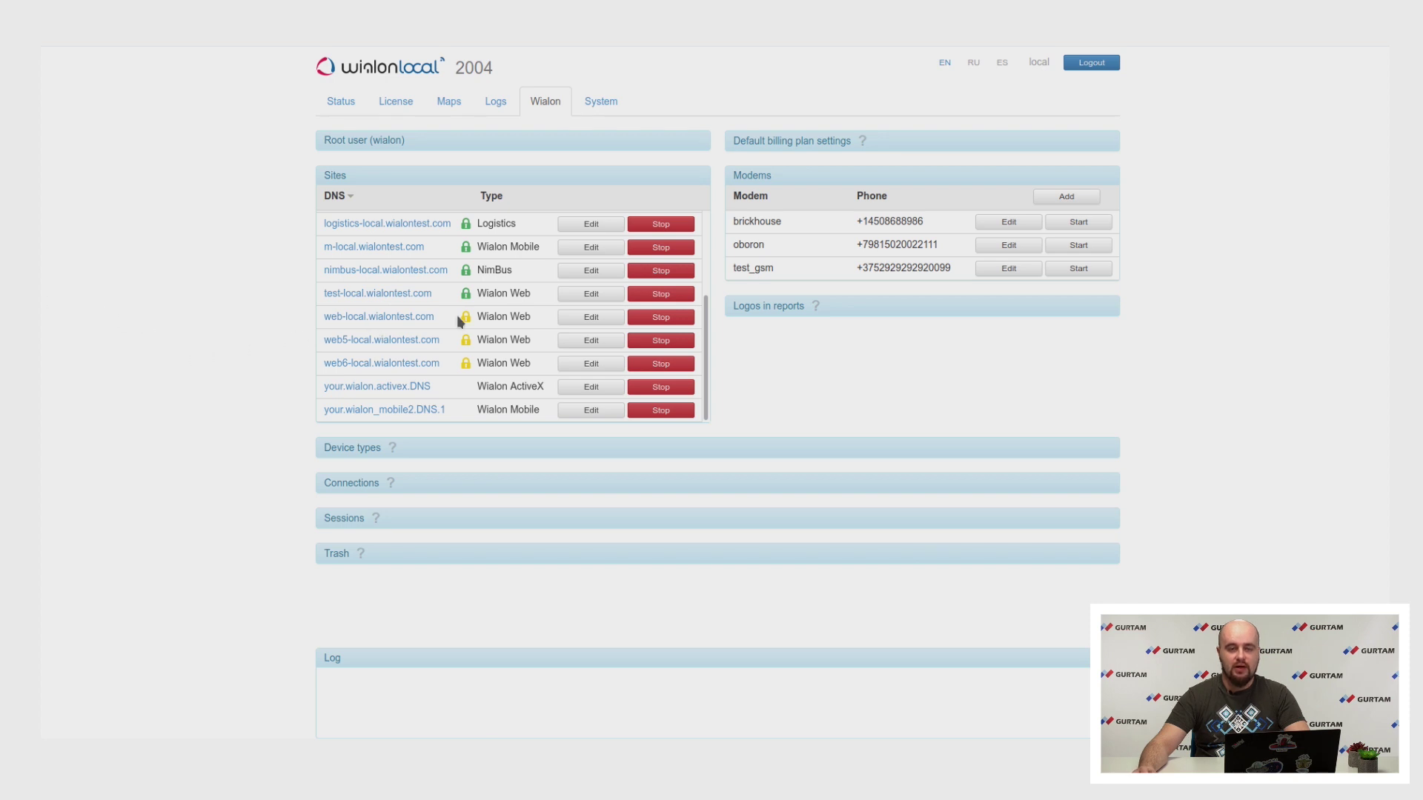
mouse_move(471, 297)
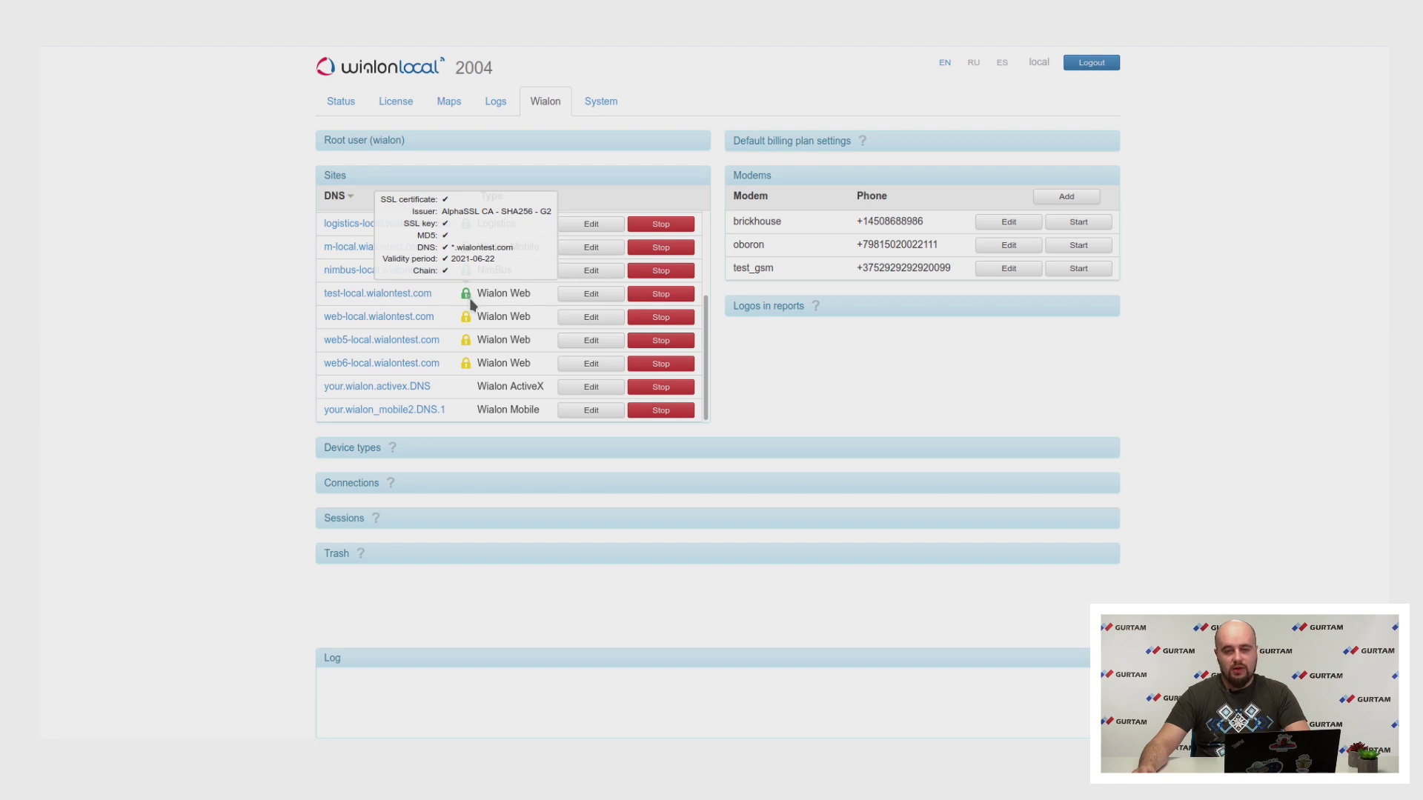
- Fix the SSL certificate chain of the web-local.wialontest.com site, check its certificate details and save the site settings
left_click(571, 318)
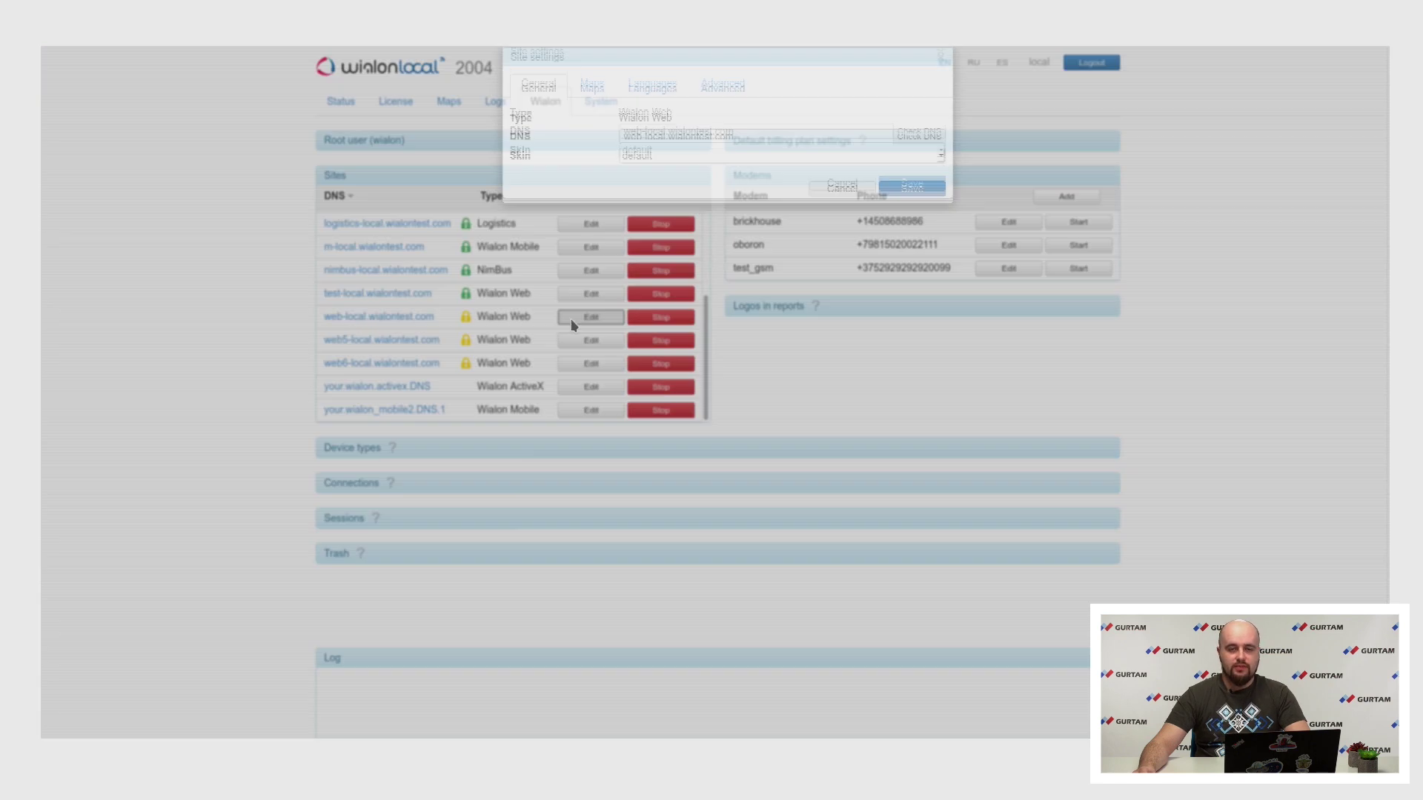
left_click(717, 117)
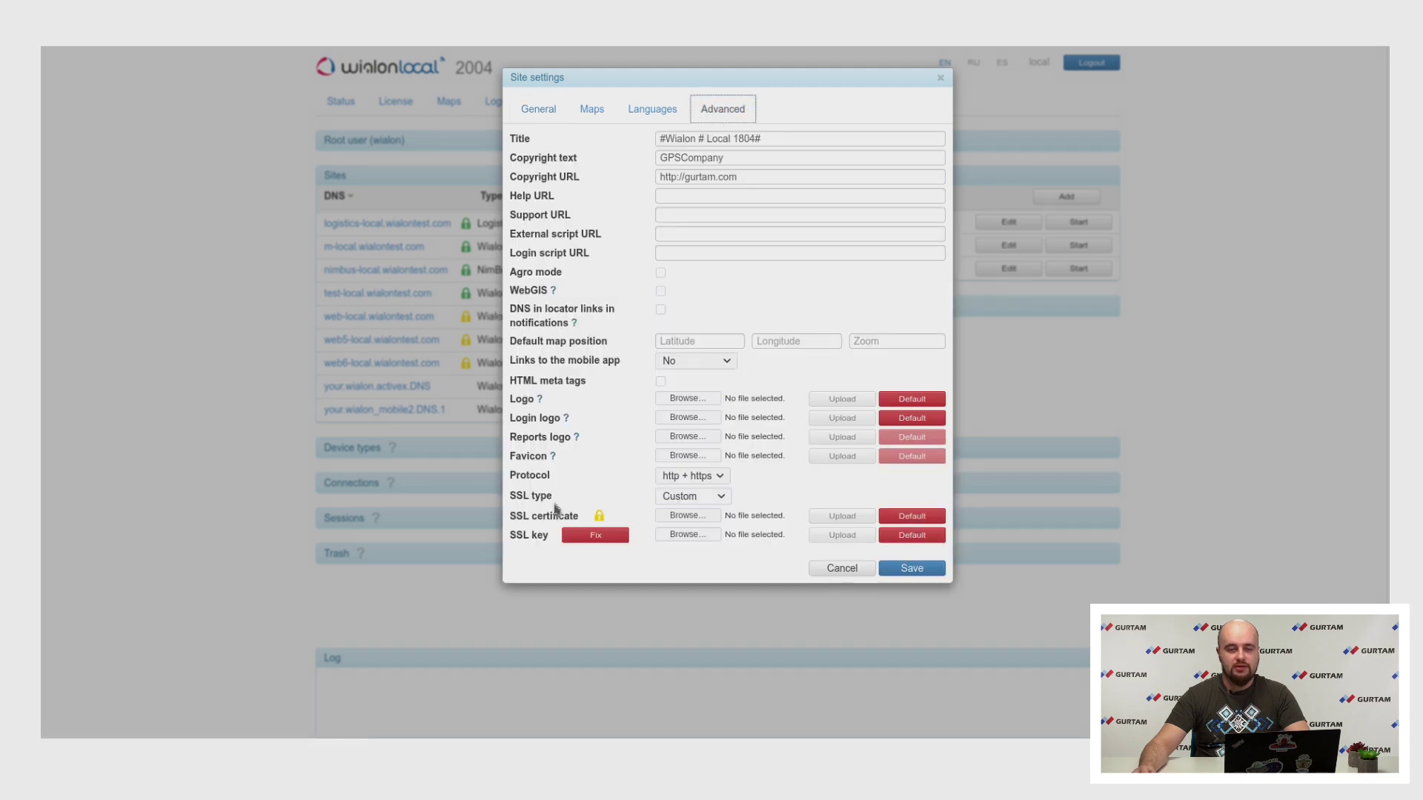
left_click(595, 537)
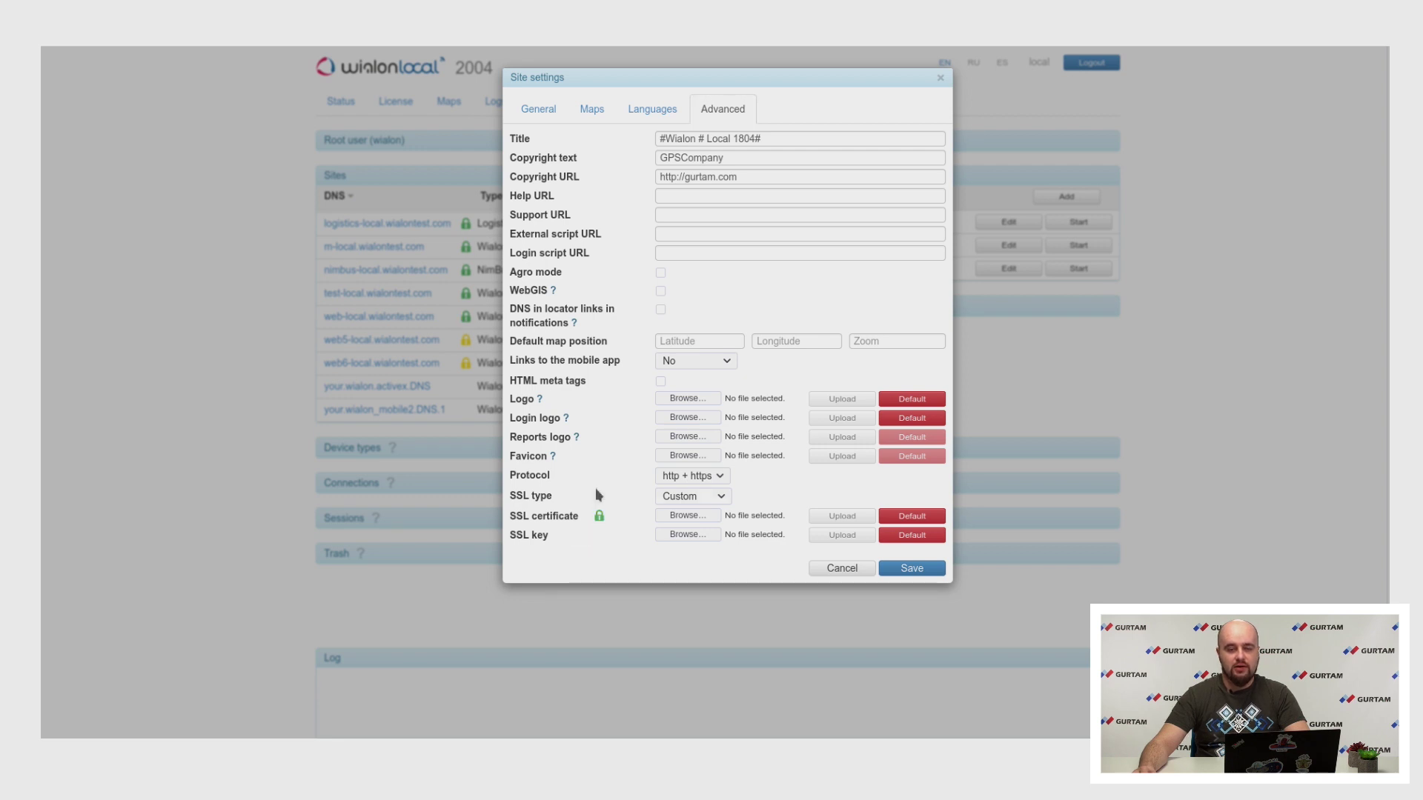
mouse_move(598, 519)
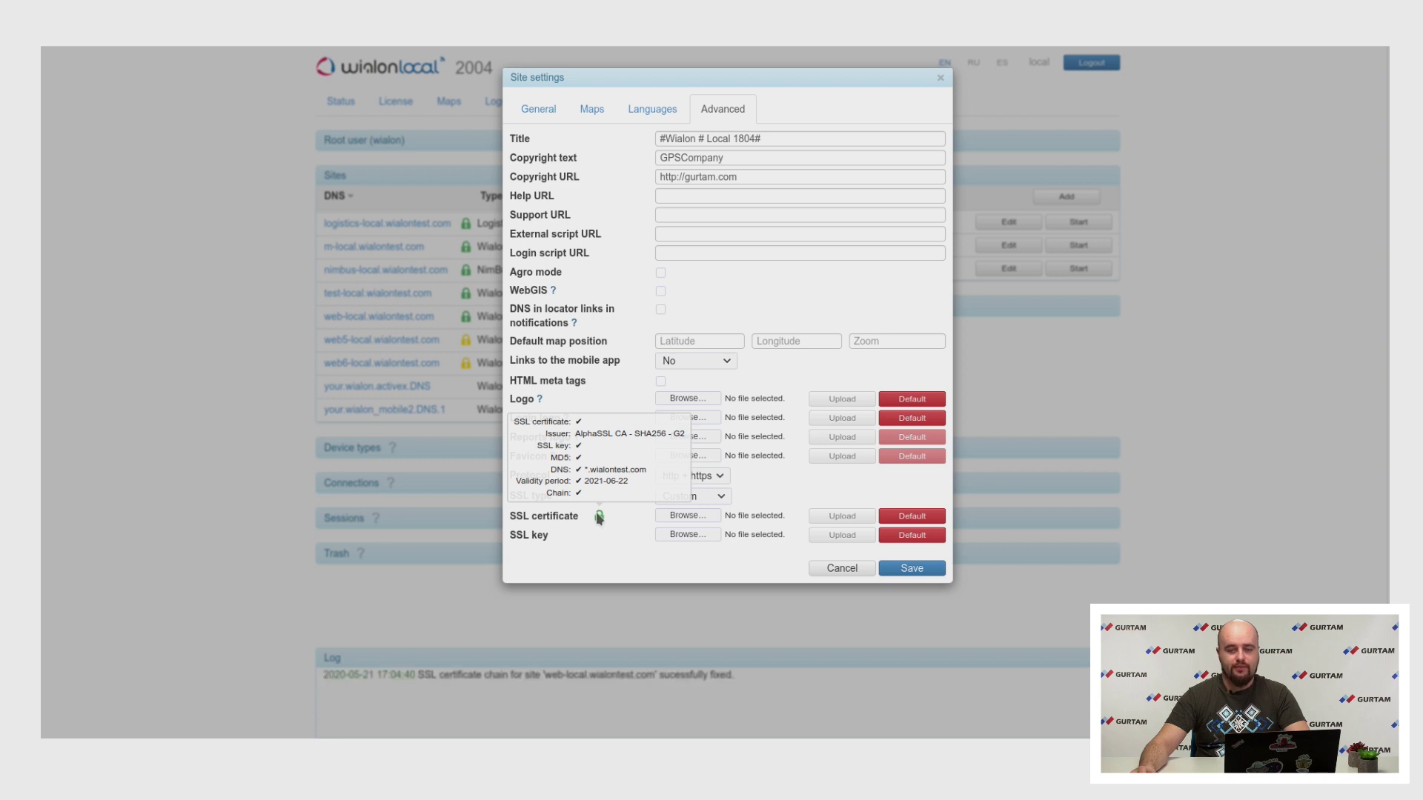
left_click(911, 568)
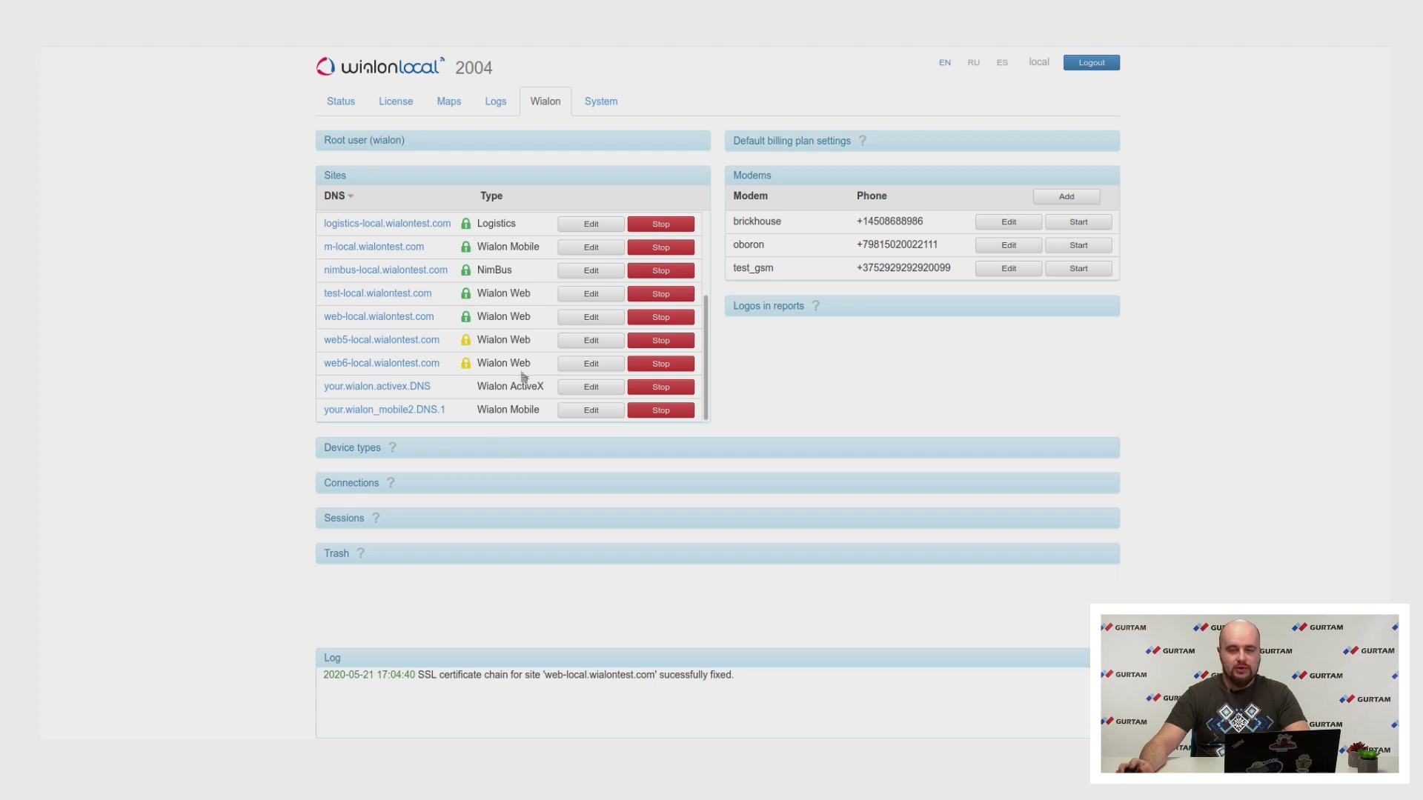
- Try the Let's Encrypt SSL type for the web5-local.wialontest.com site and set it back to Self-signed
left_click(585, 341)
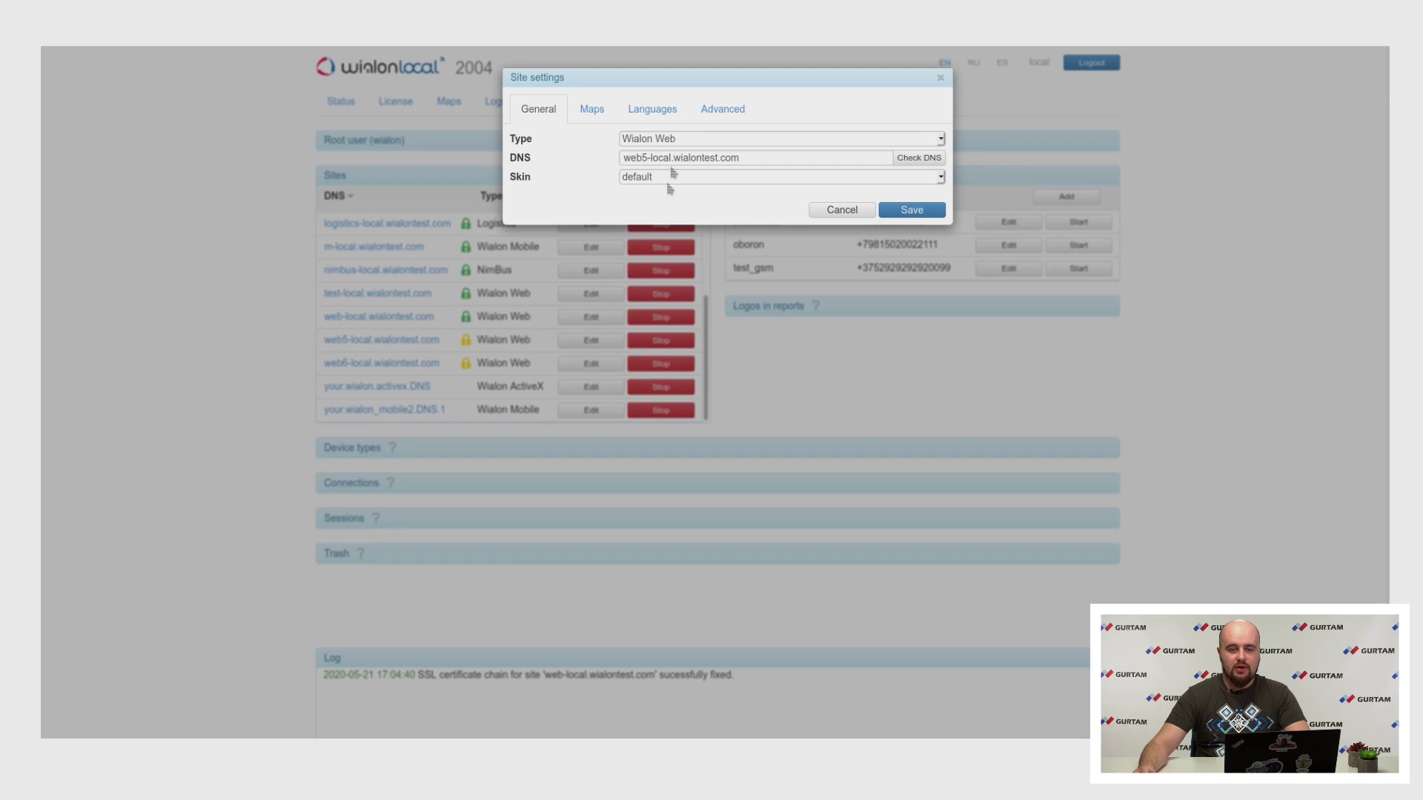
left_click(714, 115)
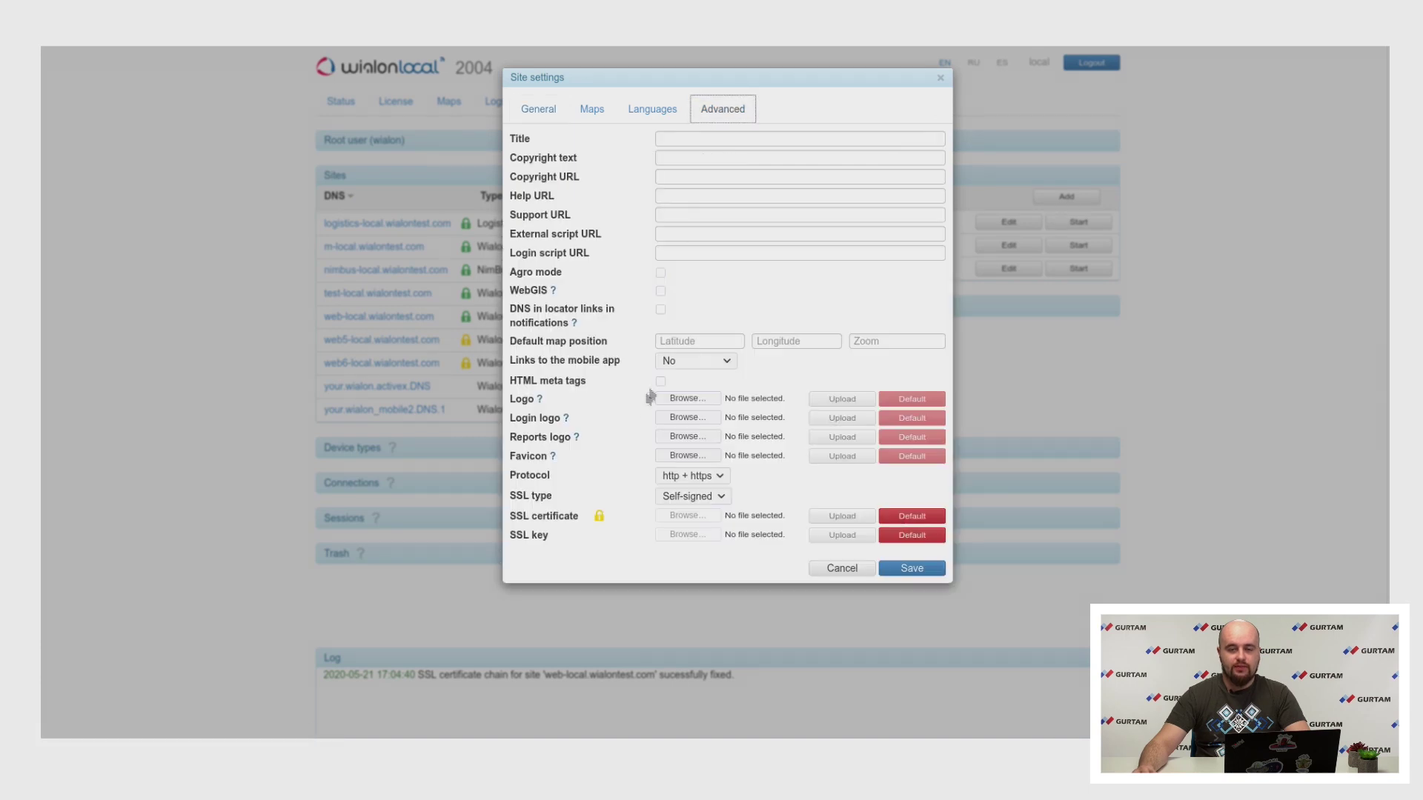
left_click(683, 497)
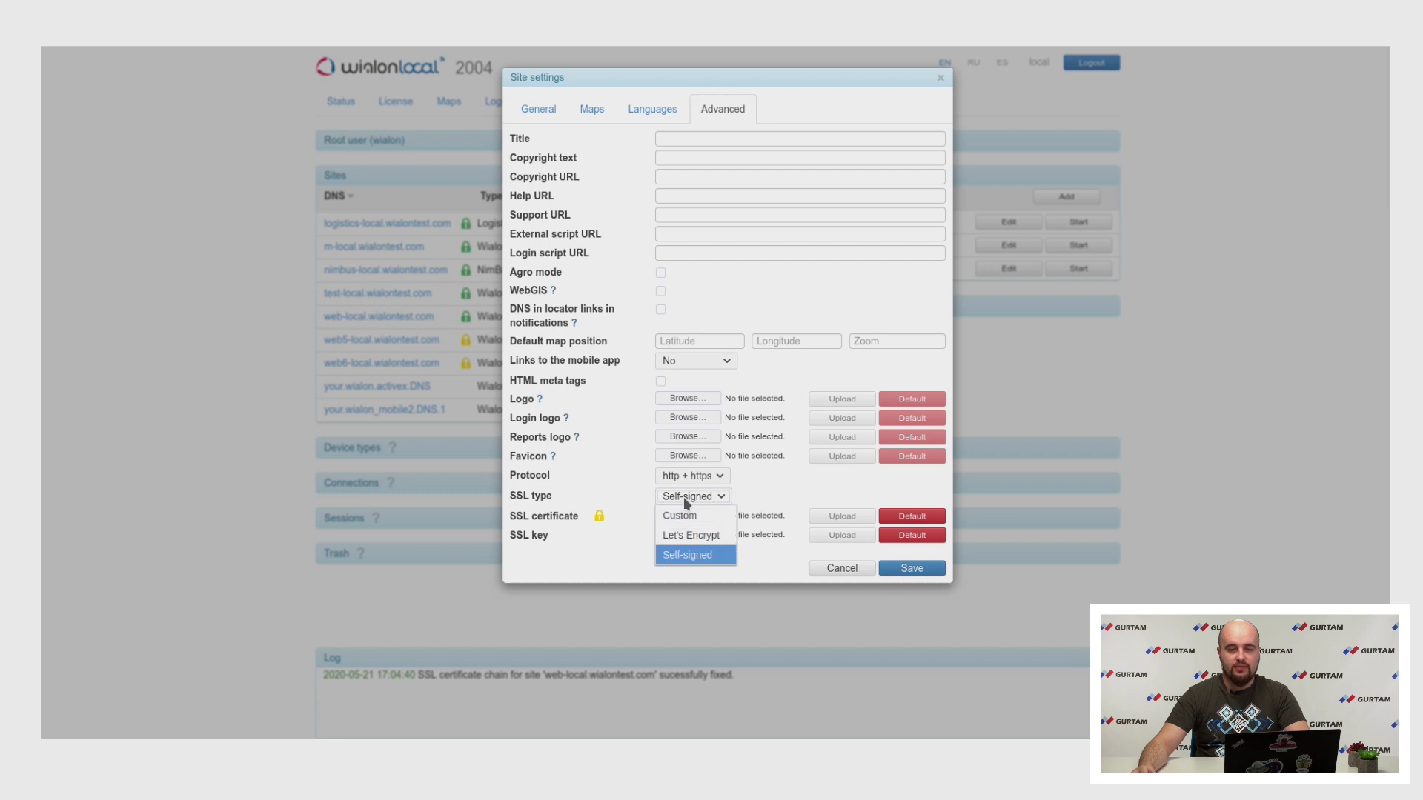
left_click(691, 533)
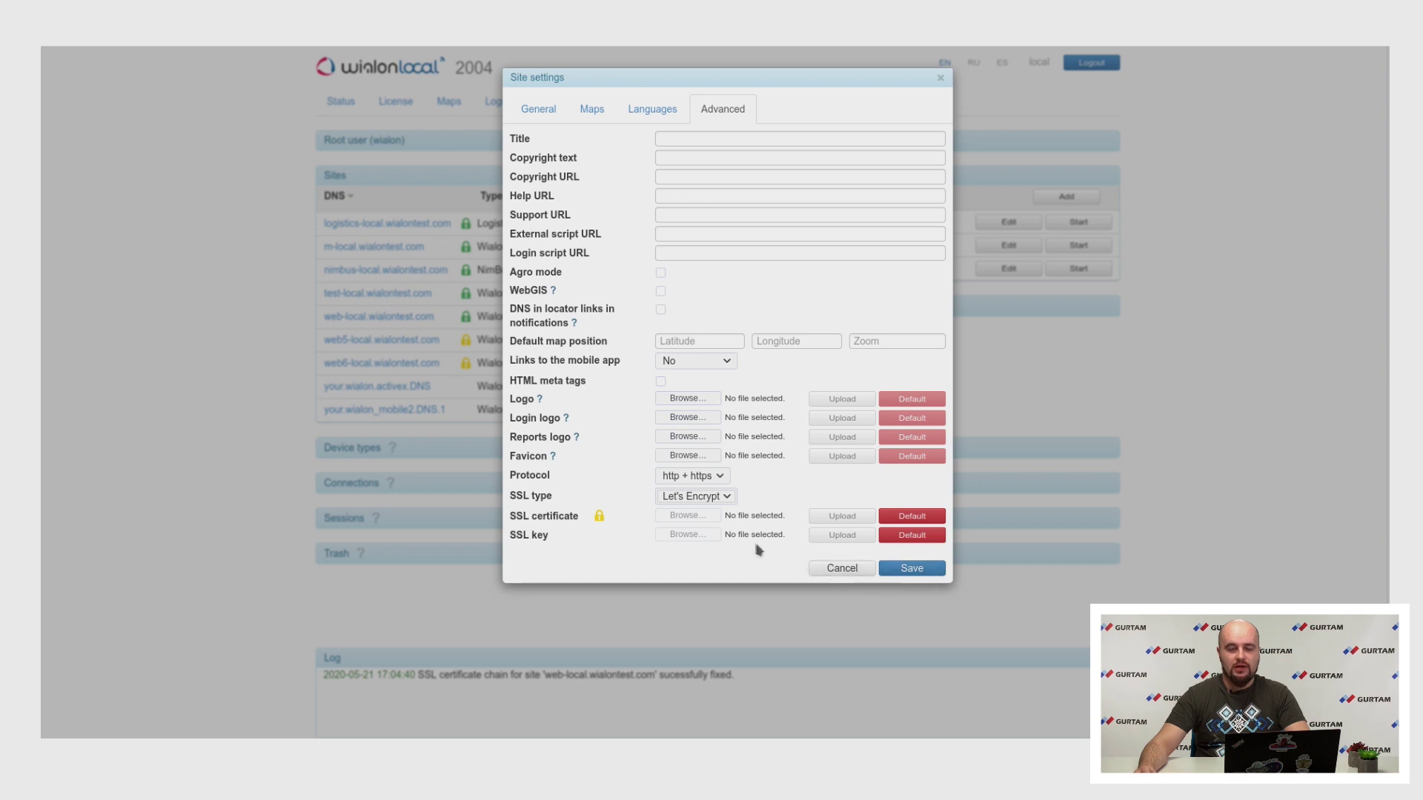
left_click(711, 496)
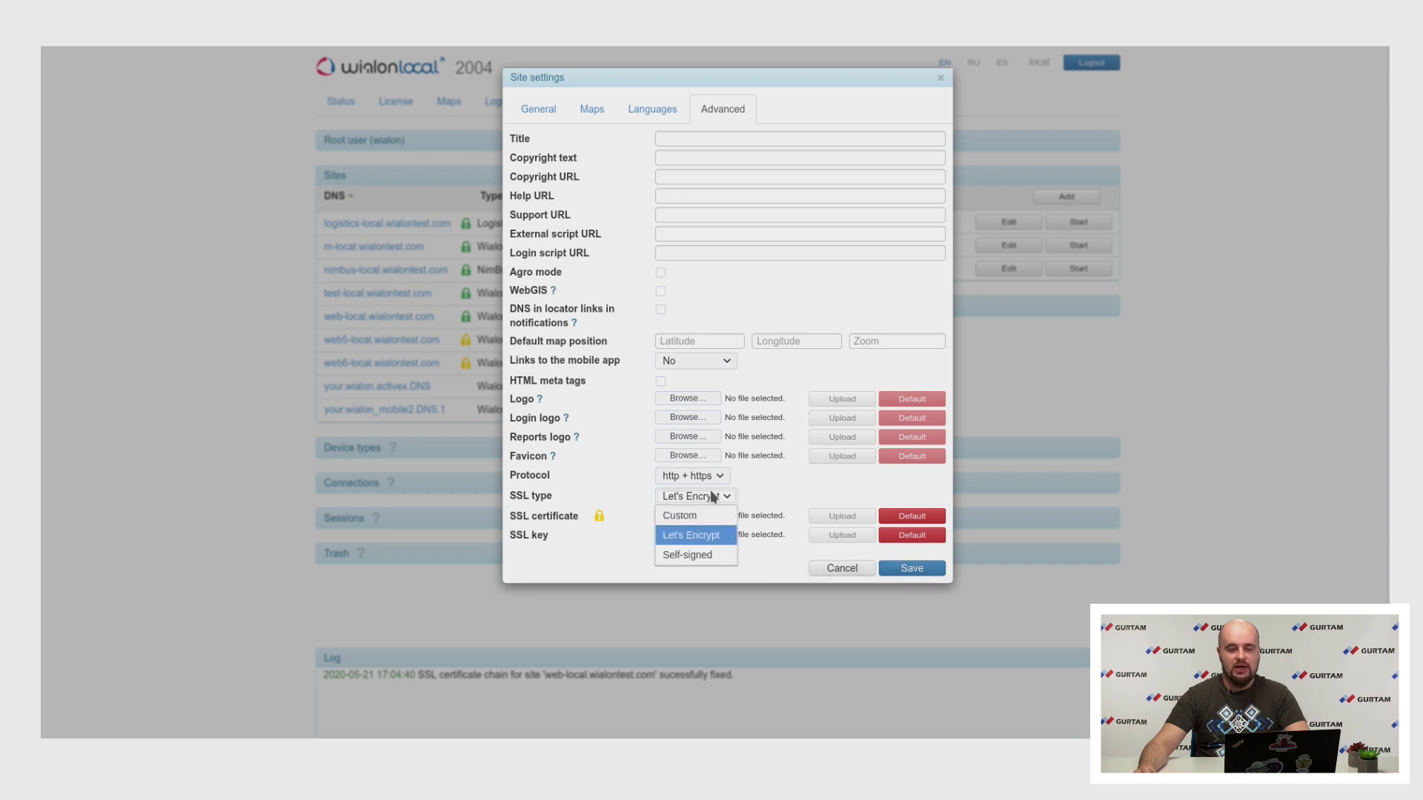
left_click(680, 554)
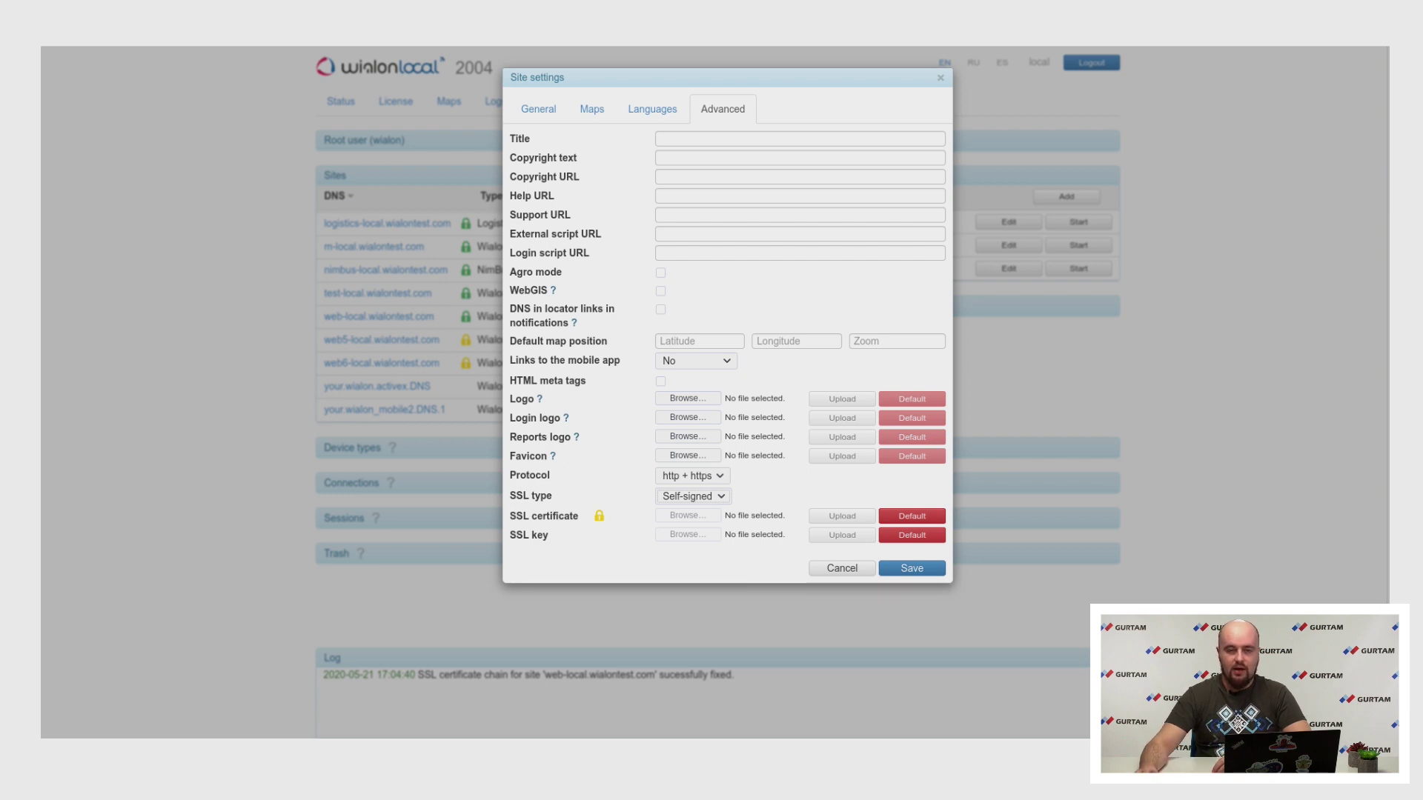
- Try enabling the AMap and Namaa maps for the web5-local.wialontest.com site, and close its settings without saving
left_click(591, 109)
left_click(536, 247)
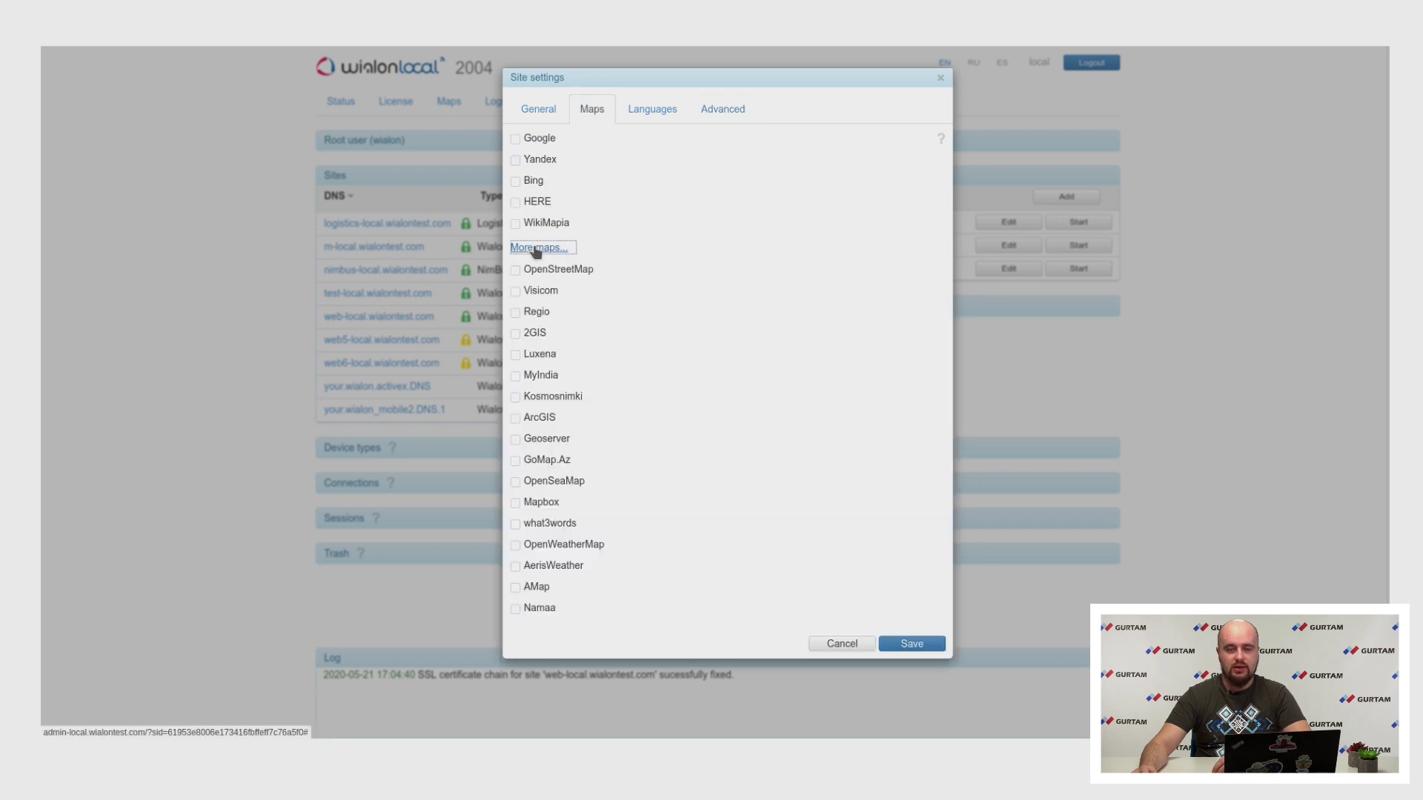
left_click(515, 588)
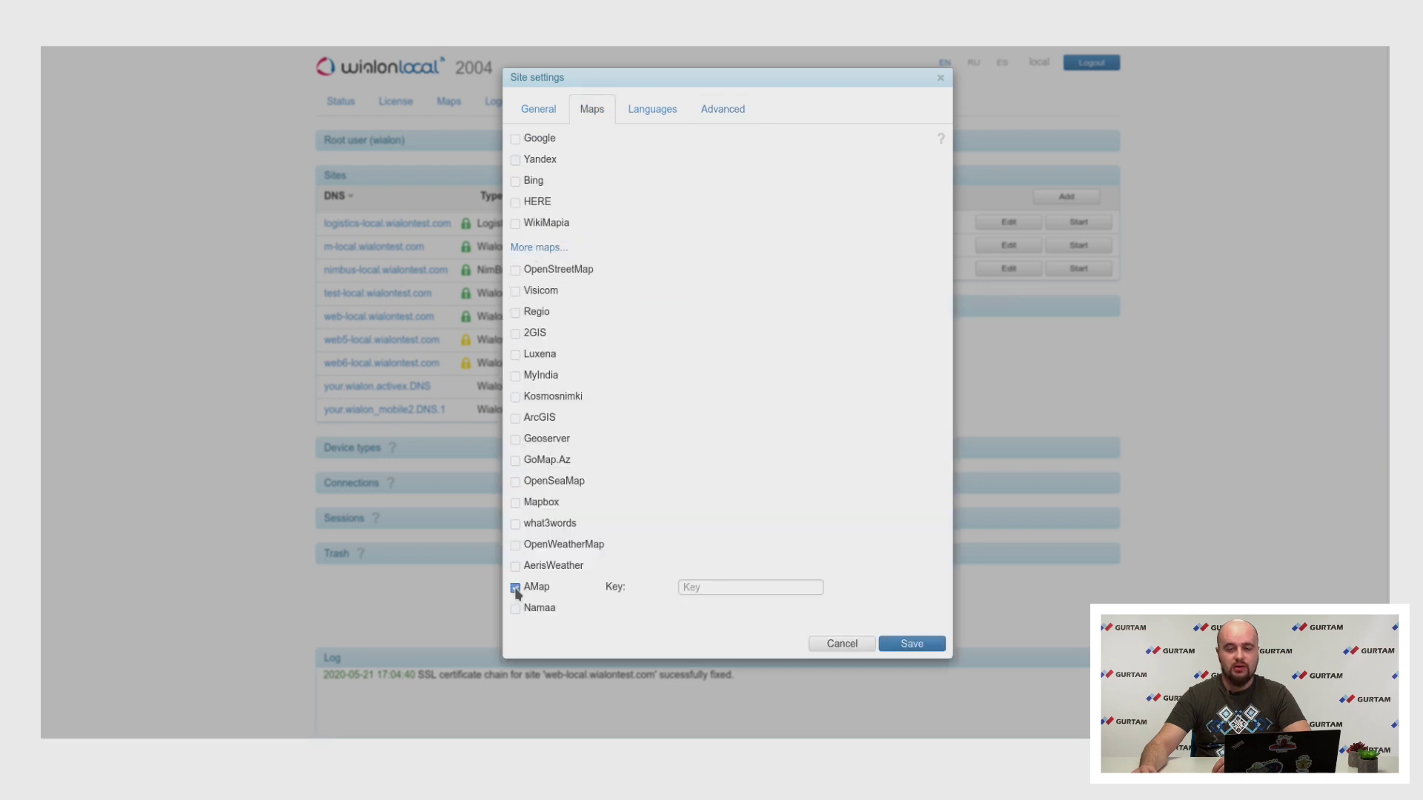
left_click(516, 609)
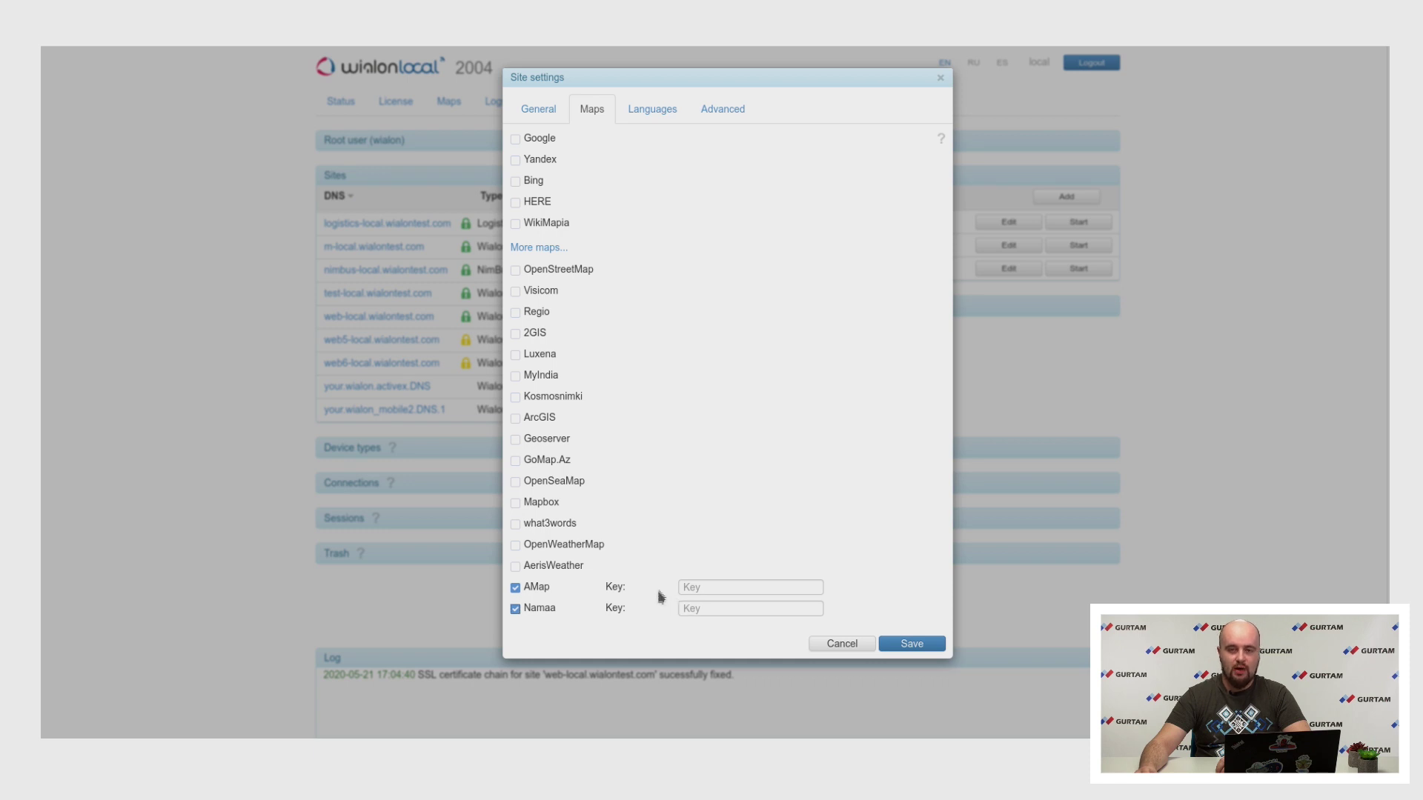
left_click(940, 79)
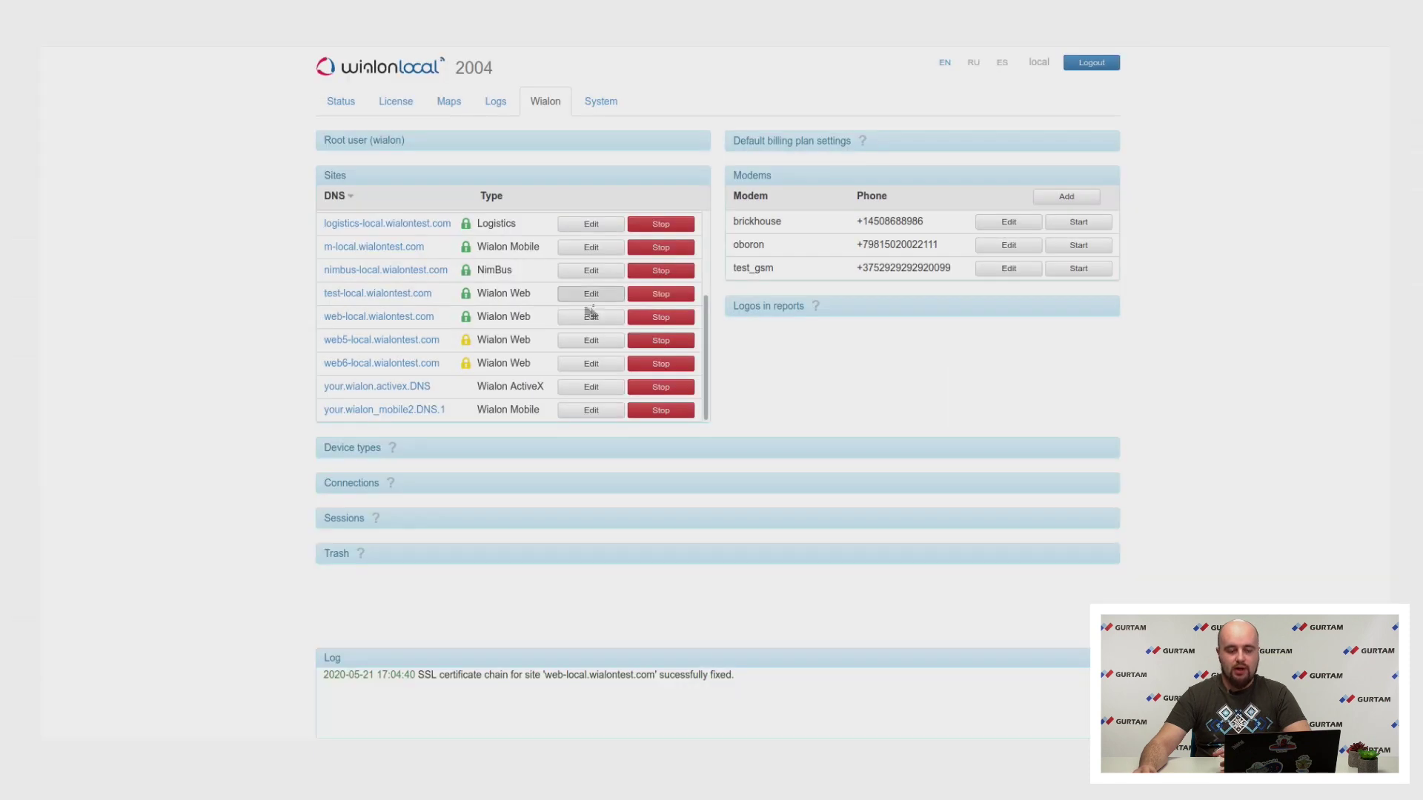
- Expand the Device types, Connections and Sessions sections to view their lists
left_click(511, 449)
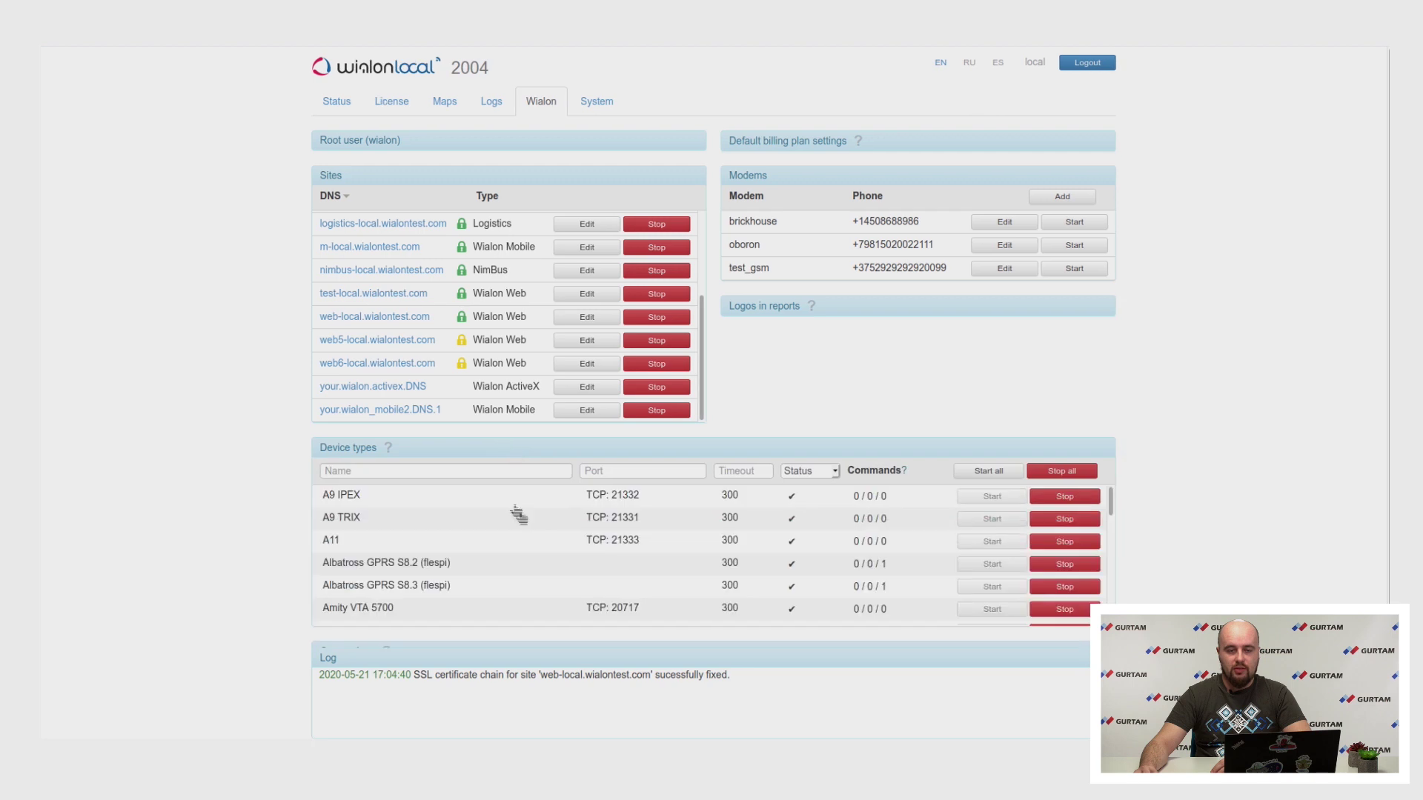
scroll(486, 635, "down", 2)
left_click(501, 547)
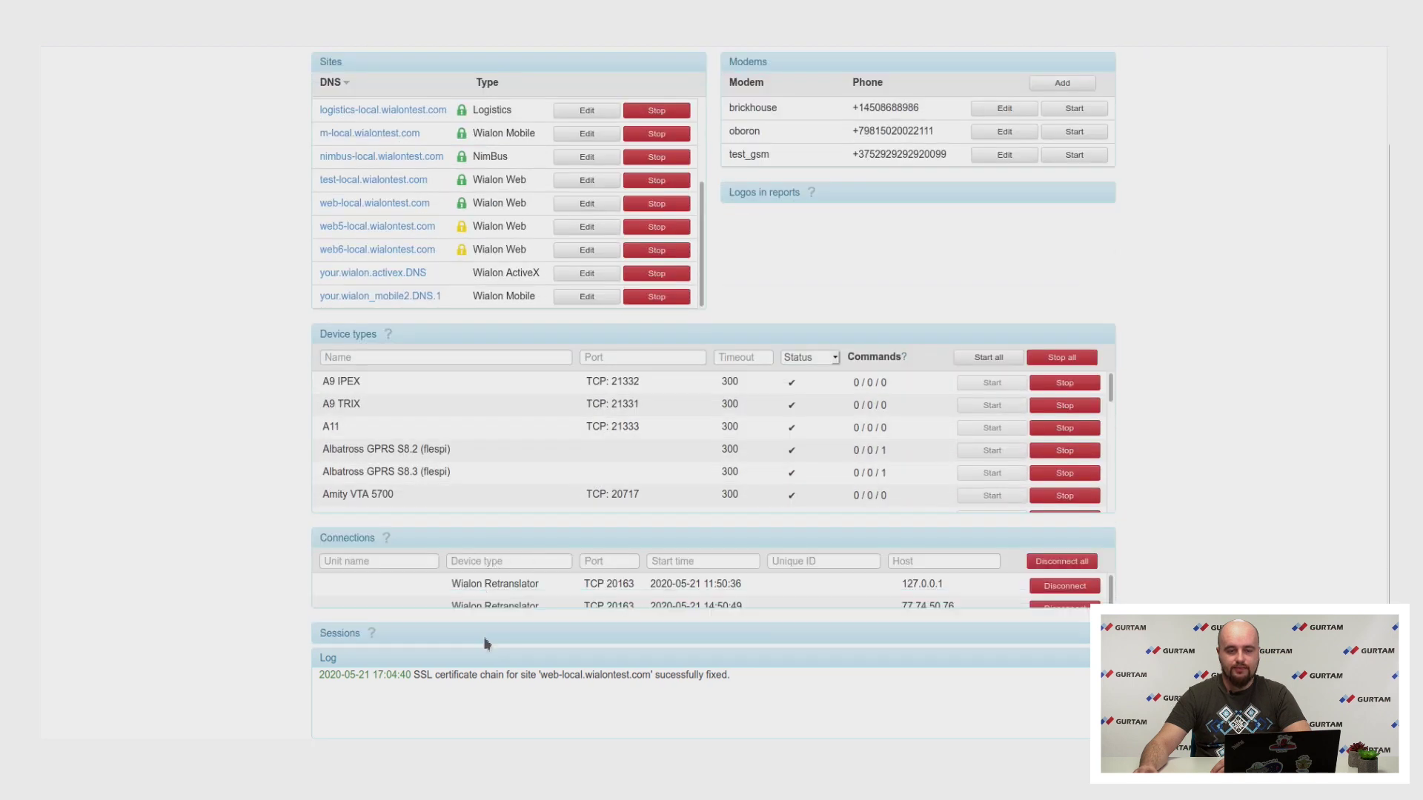
scroll(494, 608, "down", 2)
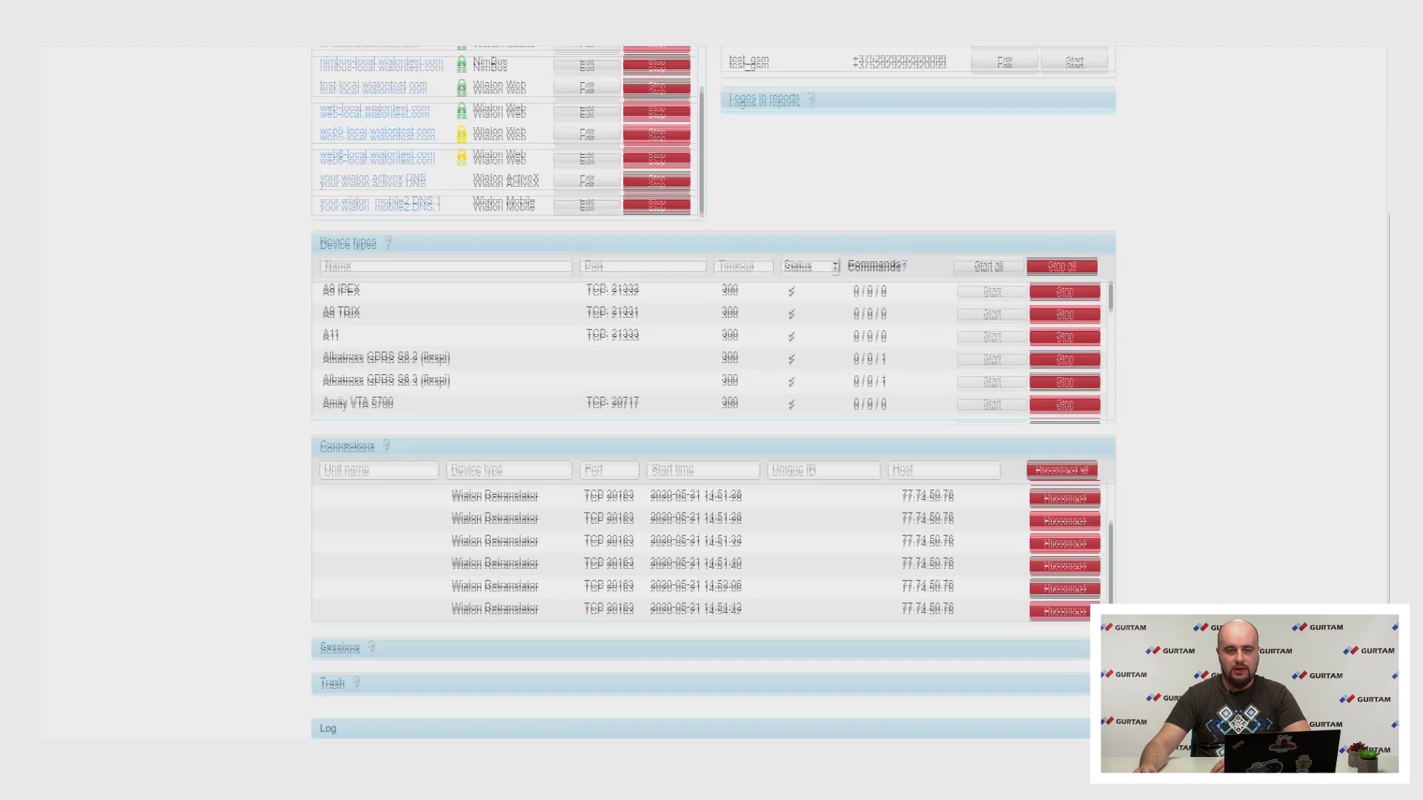
left_click(517, 643)
scroll(556, 511, "up", 2)
scroll(1119, 333, "up", 2)
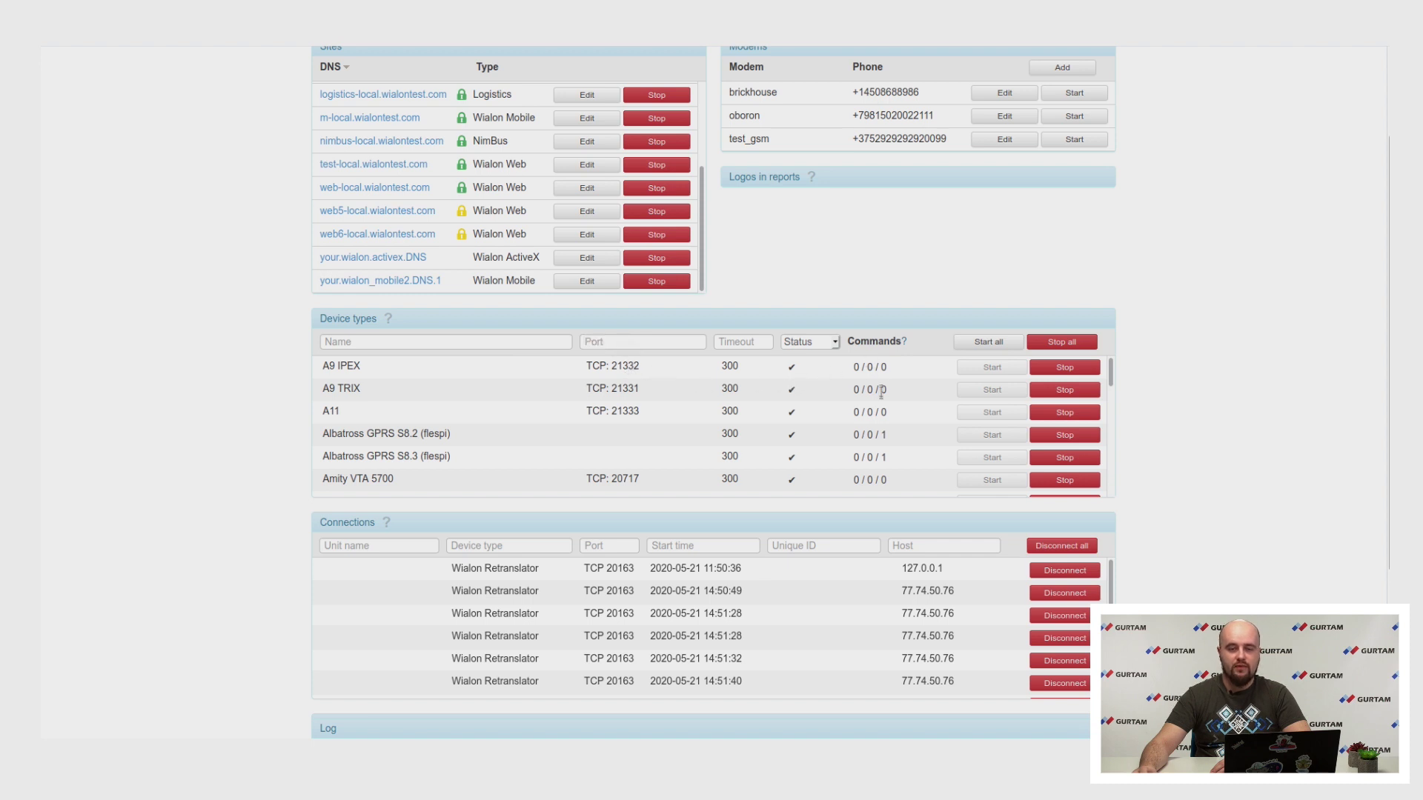
- Try assigning the Advanced billing plan to the A9 IPEX device type, and leave the editor without saving
mouse_move(883, 436)
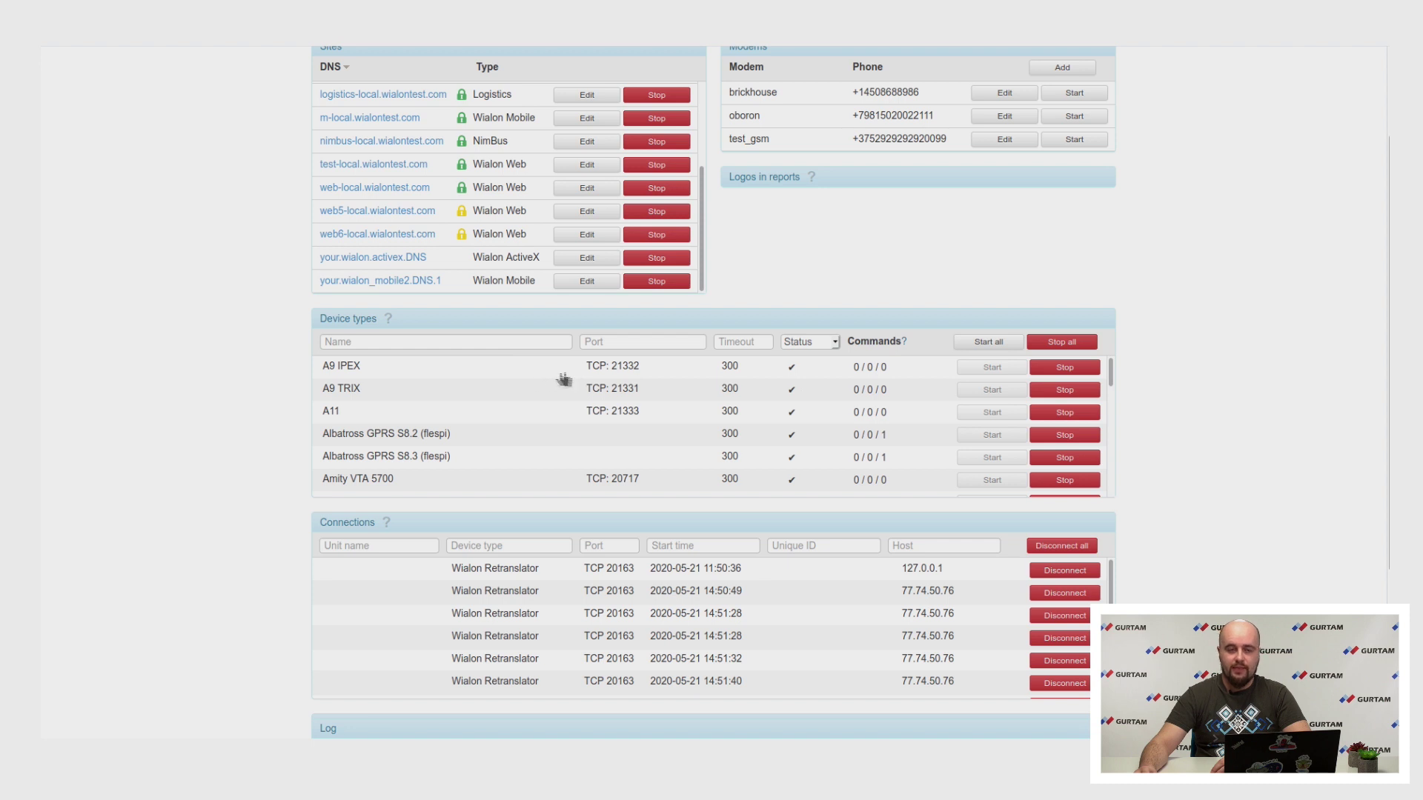
left_click(352, 371)
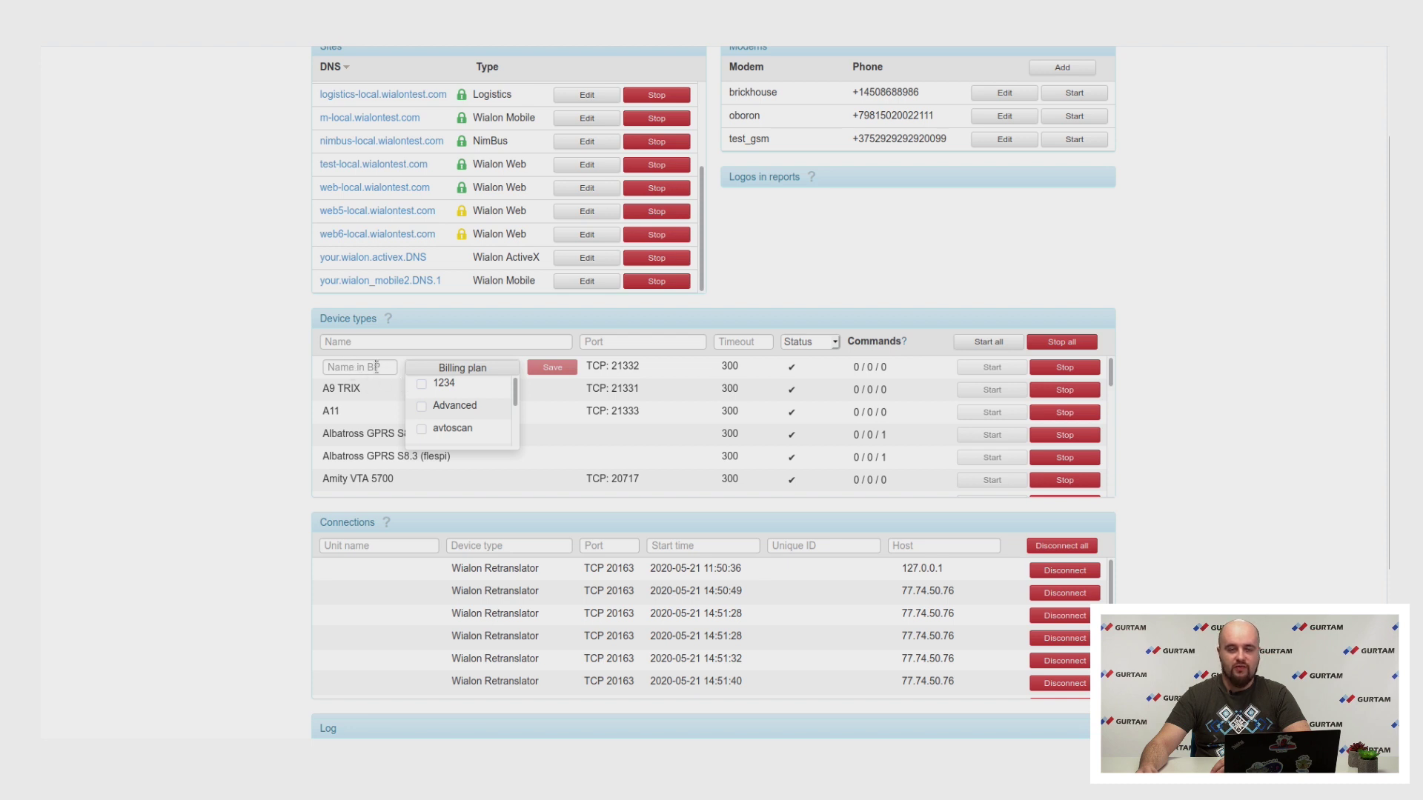
left_click(422, 406)
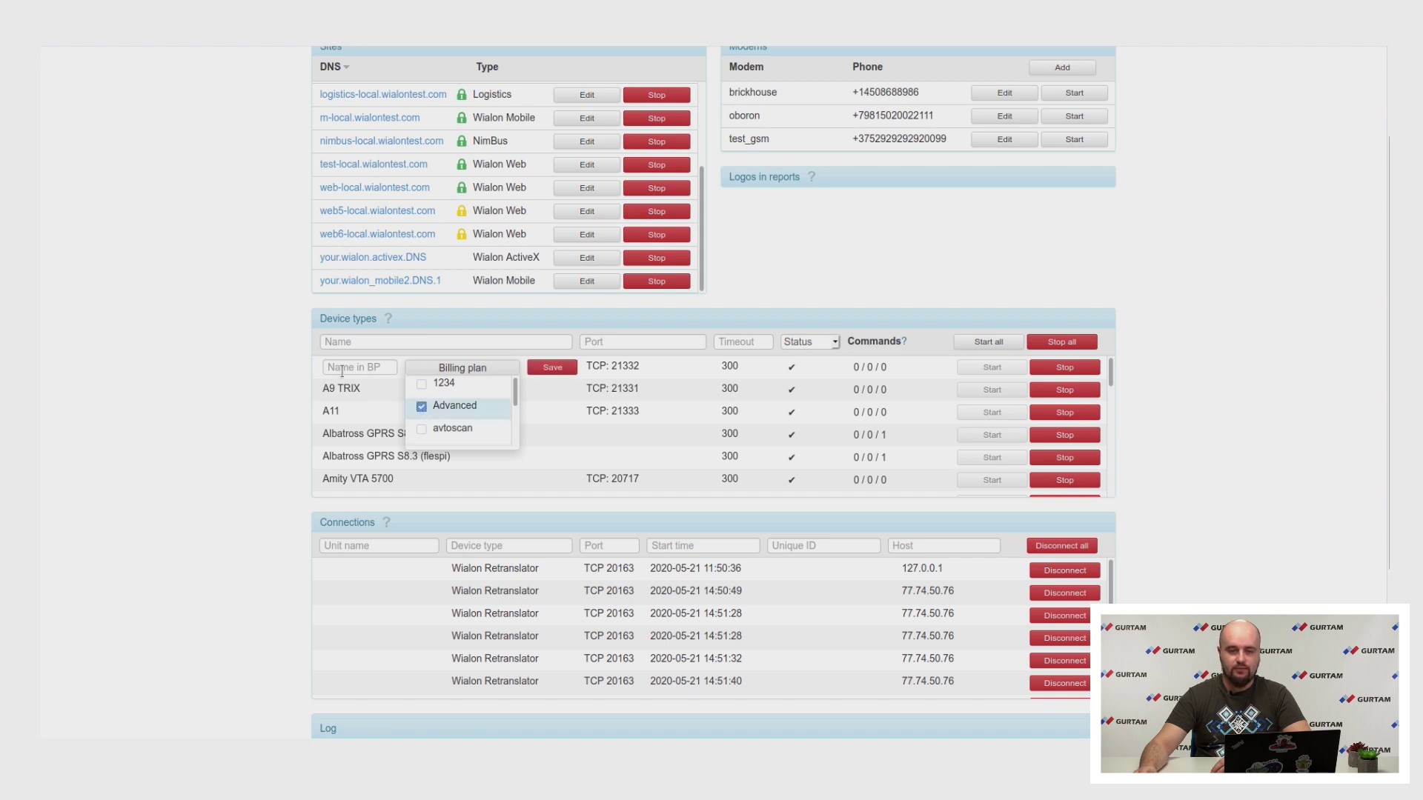
left_click(1136, 416)
- Disconnect the active Wialon Web session on the local.wialontest.com site
scroll(1090, 438, "down", 3)
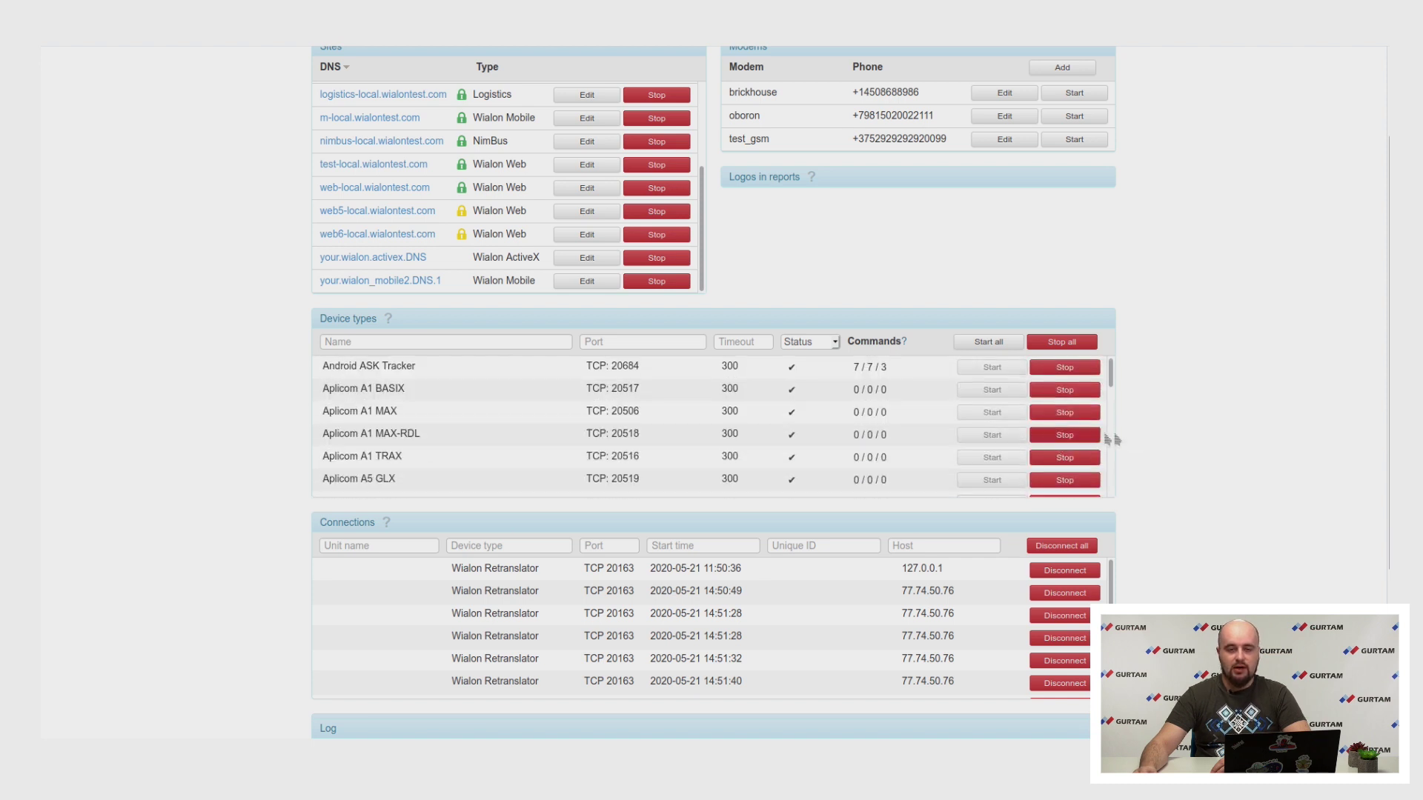
scroll(1148, 446, "down", 3)
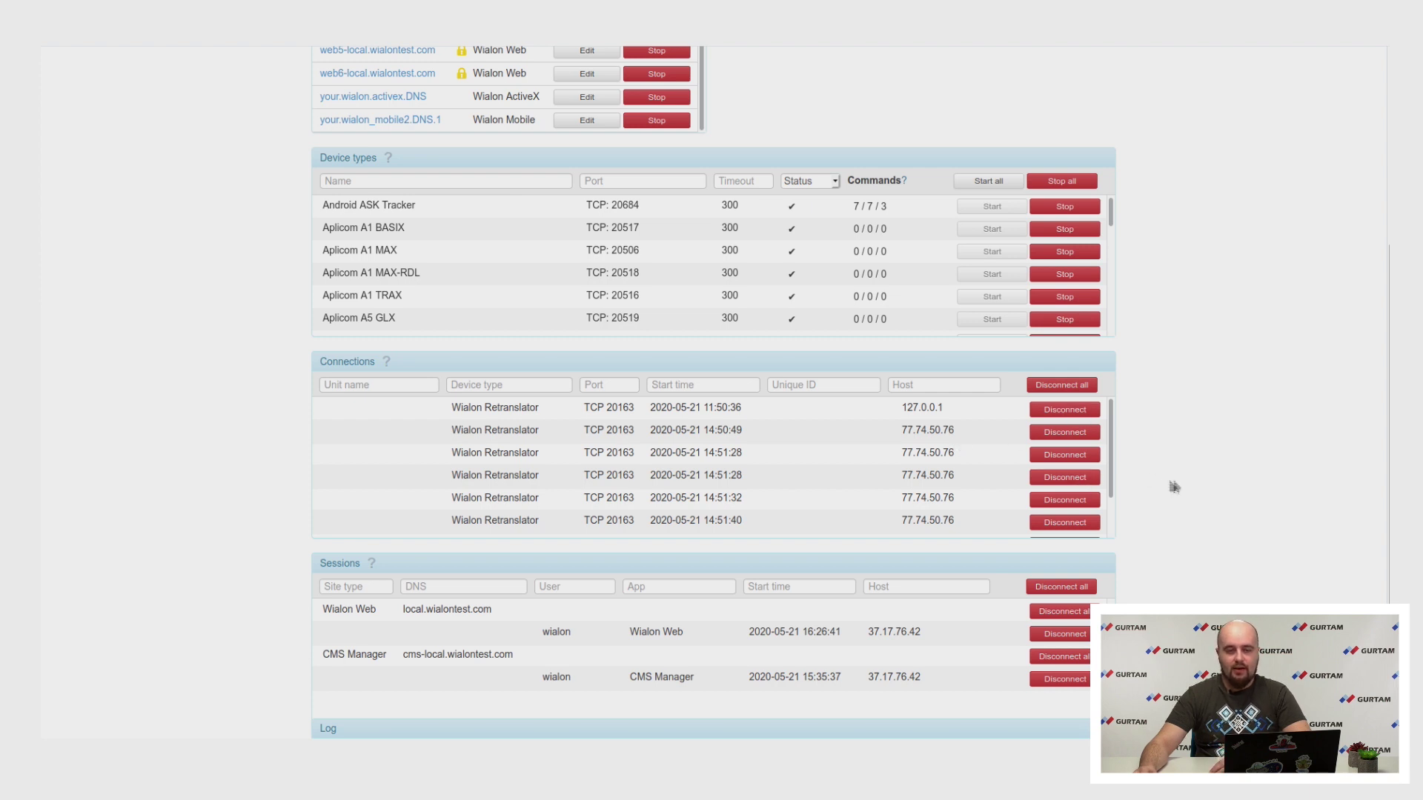
scroll(1156, 482, "down", 1)
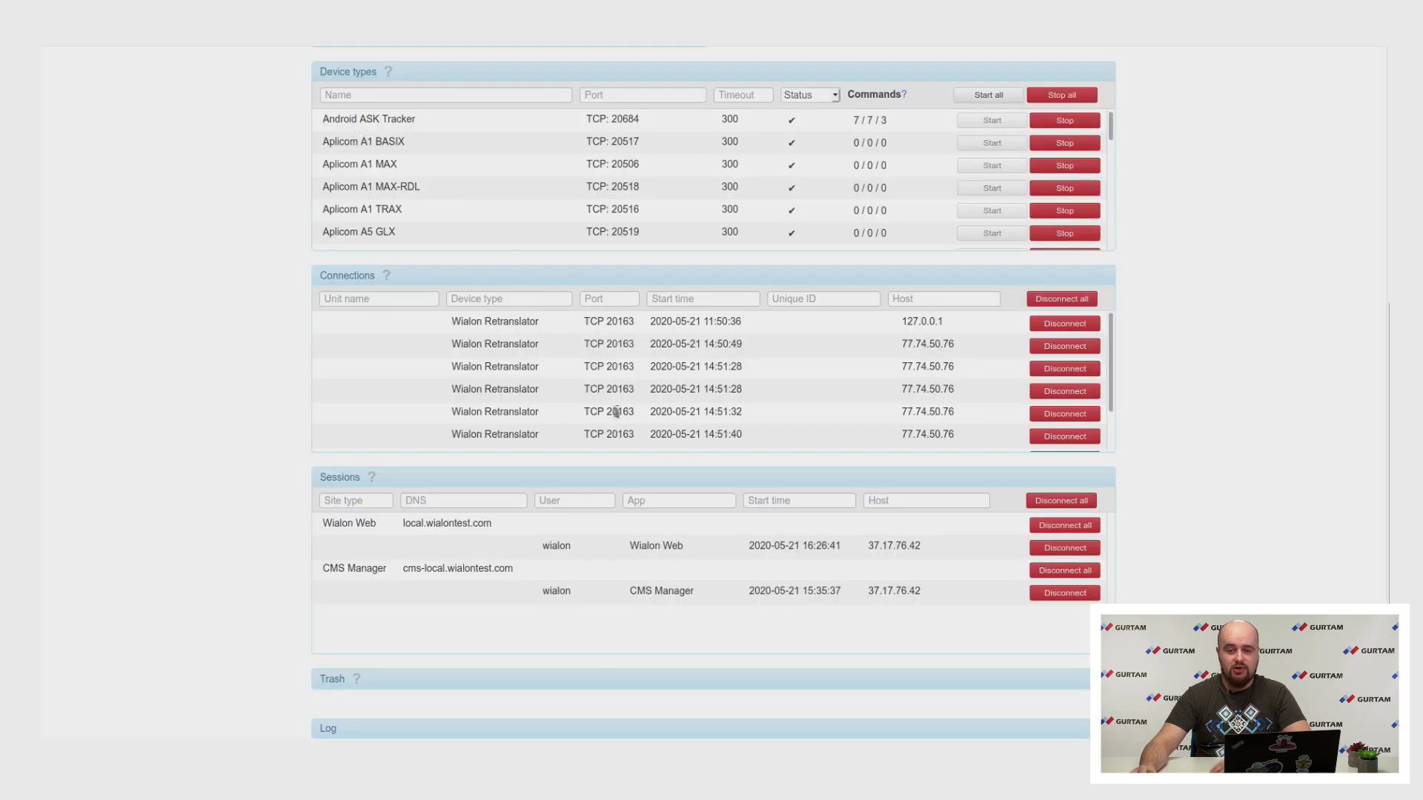
left_click(1042, 547)
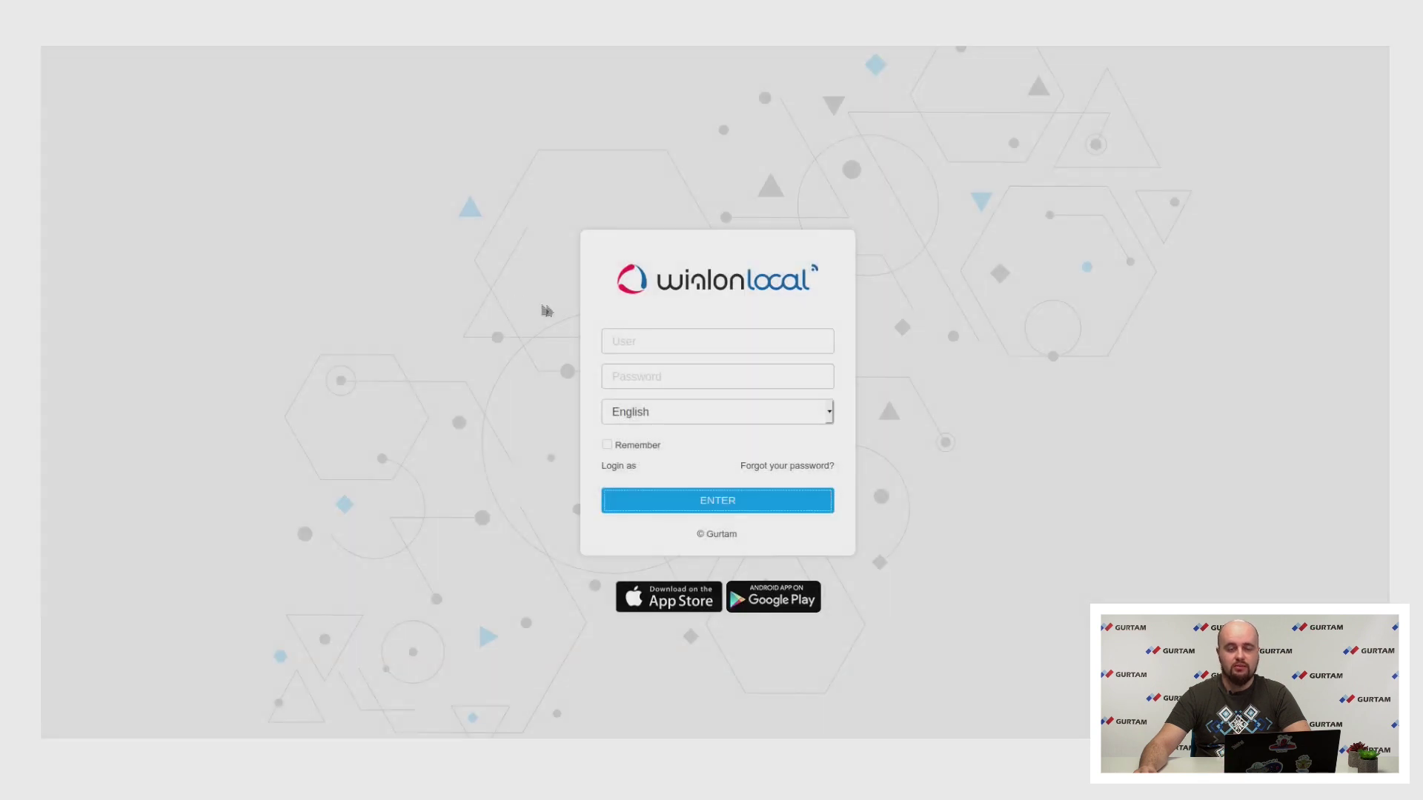
- Log back in to the Wialon Local web interface with the saved username and password
left_click(642, 341)
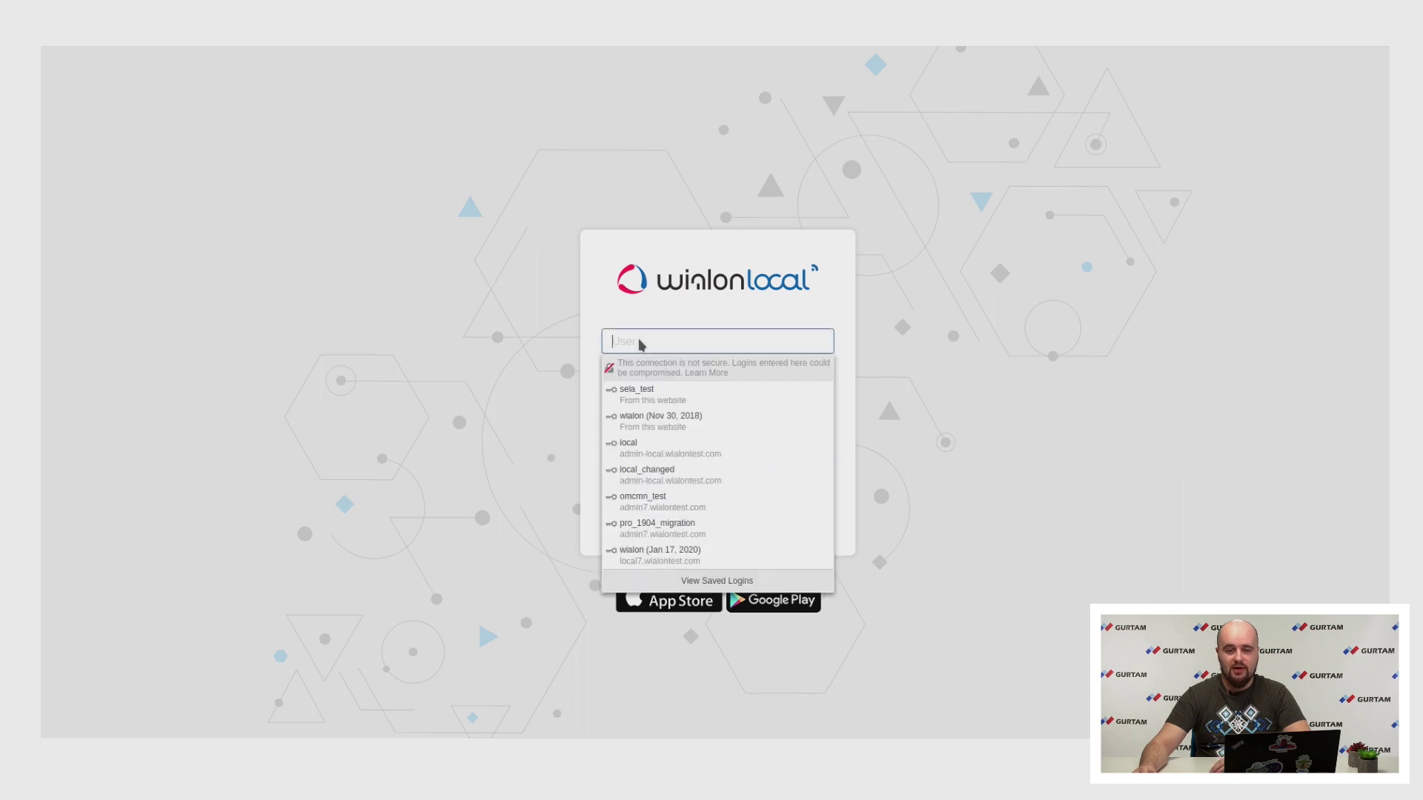
left_click(685, 418)
left_click(707, 500)
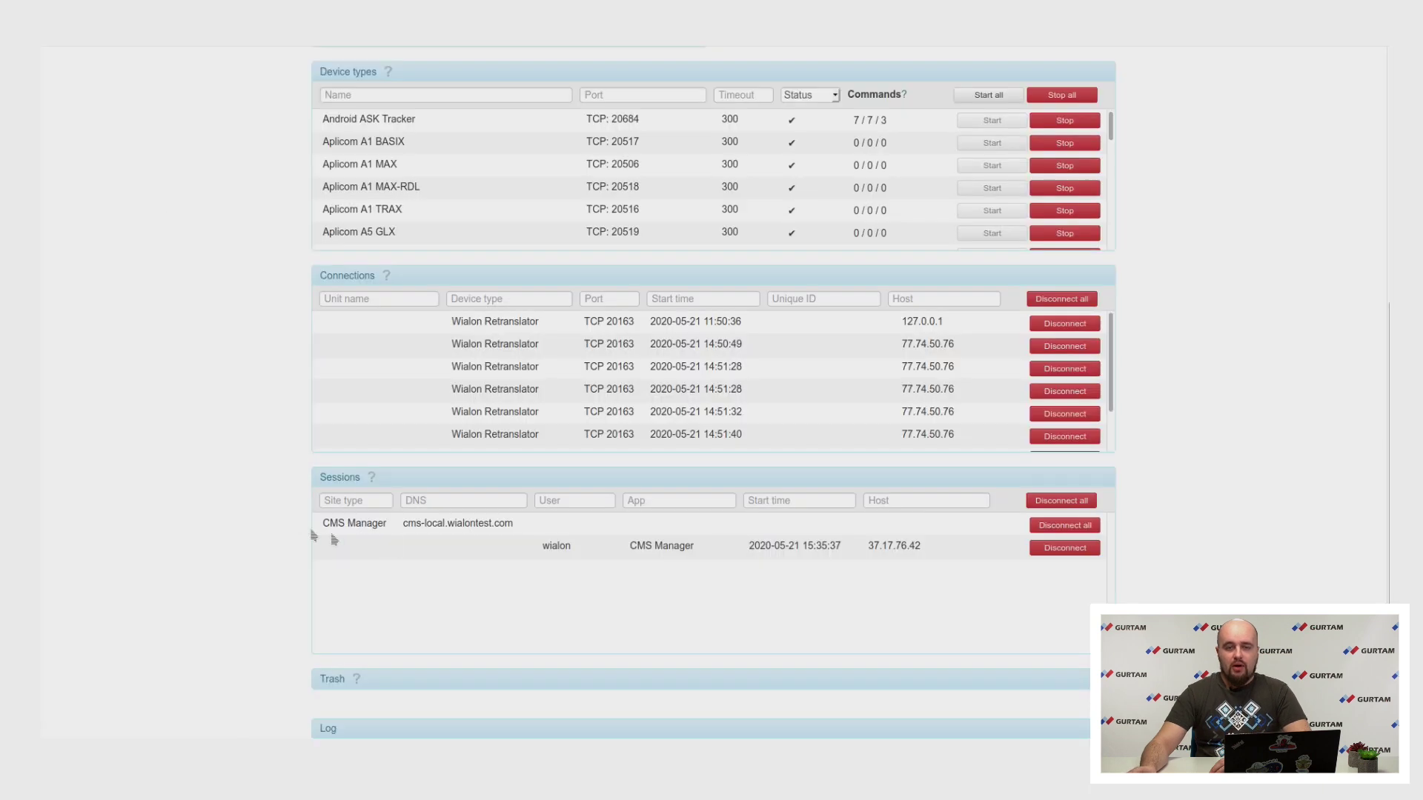
- In the administration panel's Logos in reports section, display the logo assigned to the Advanced billing plan
scroll(1150, 401, "up", 3)
scroll(1151, 400, "up", 2)
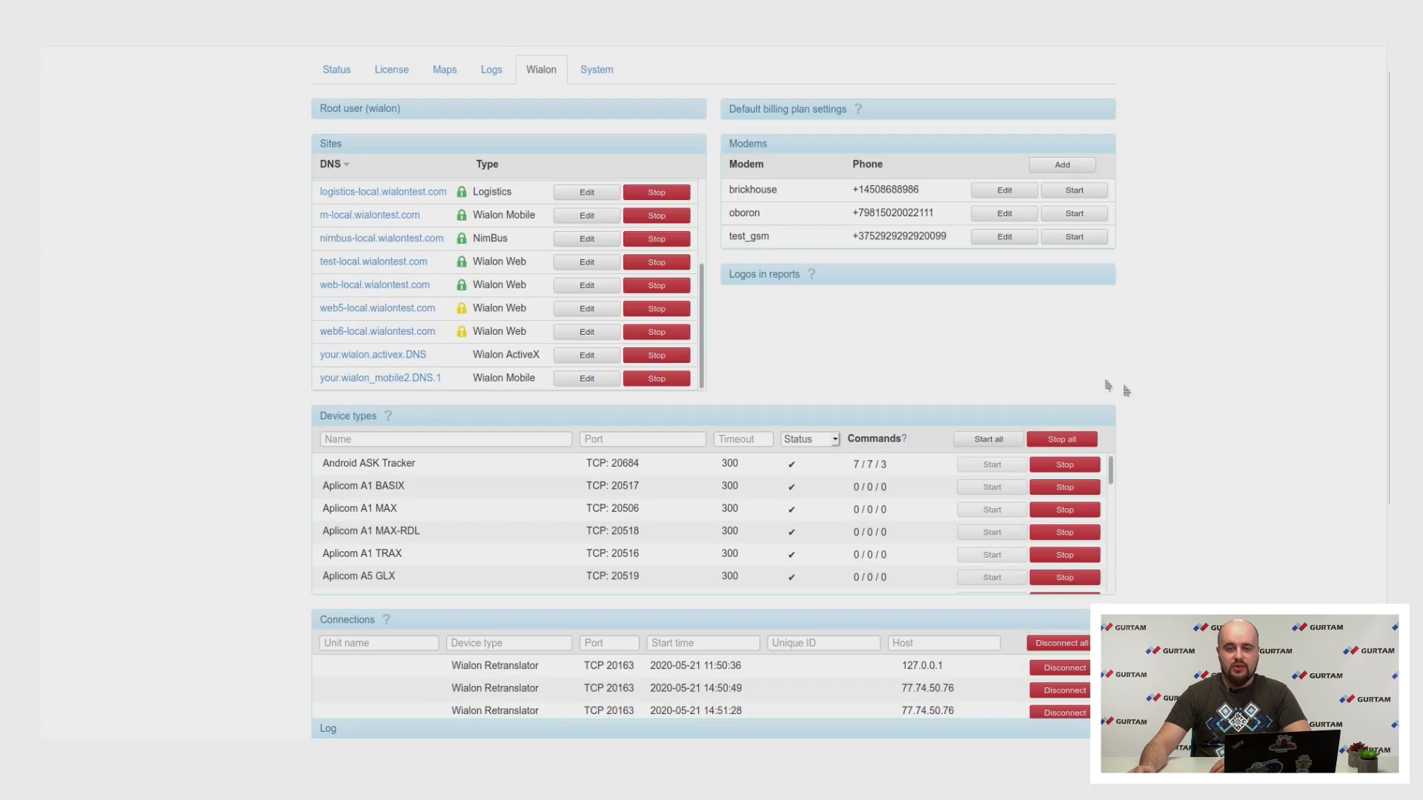
left_click(773, 292)
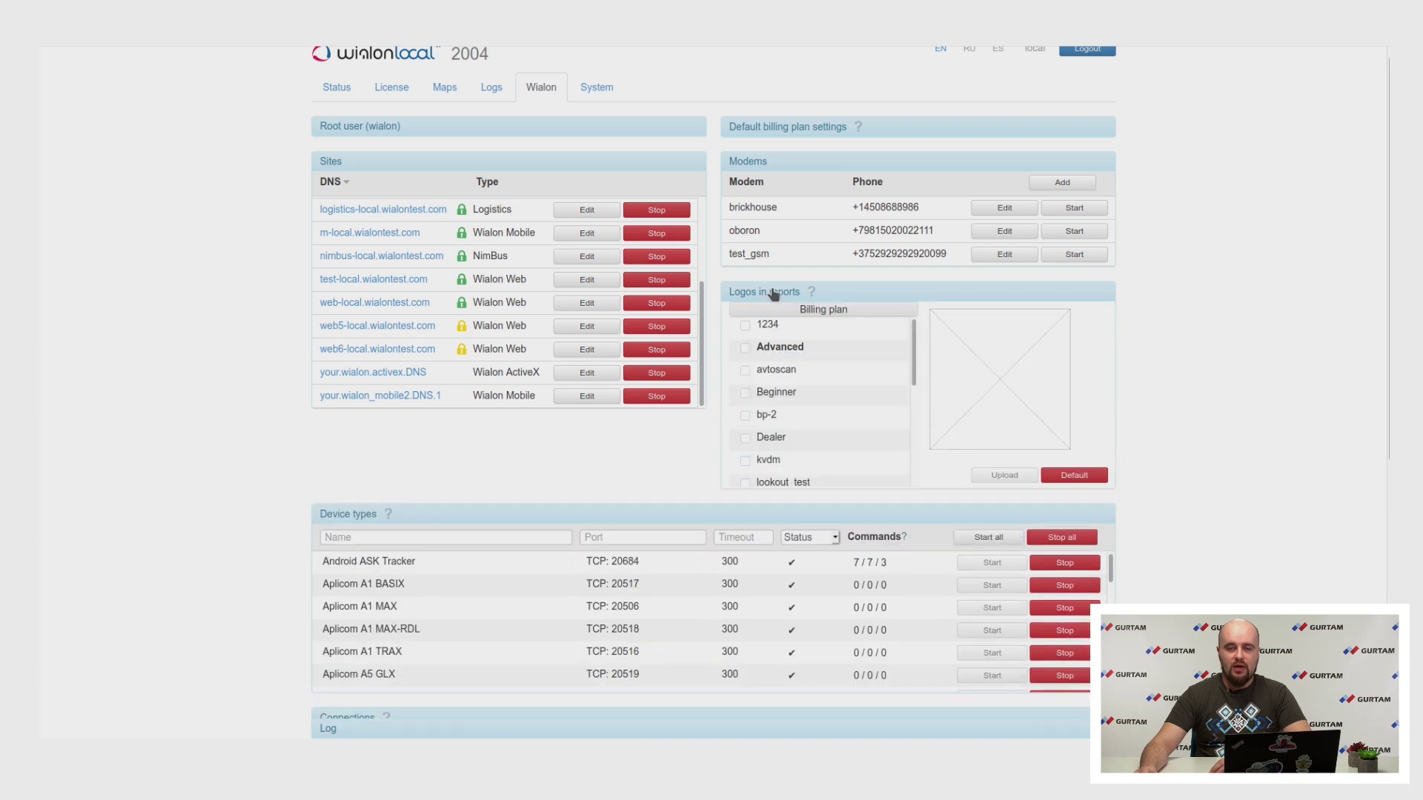
left_click(783, 353)
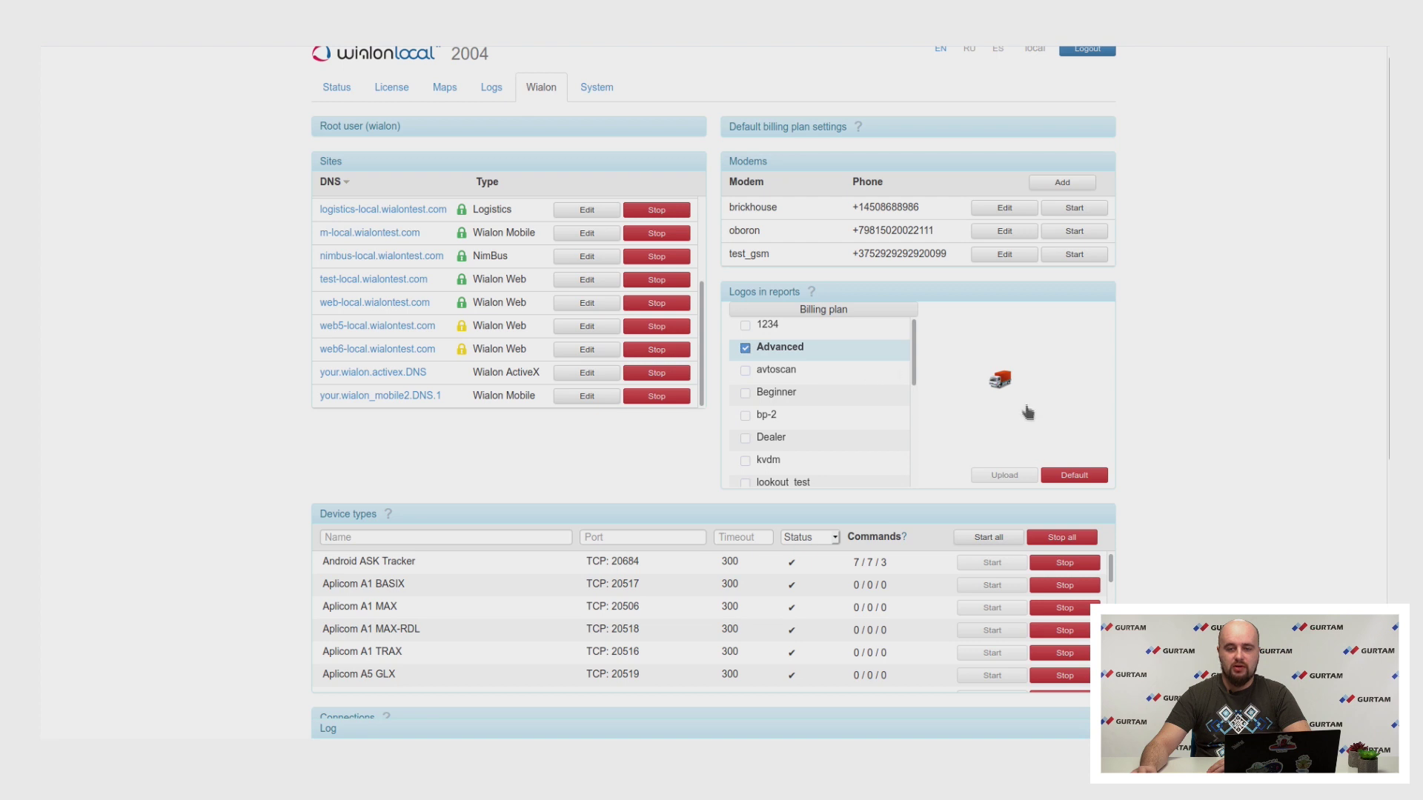
- Try A_1.png as the report logo for the avtoscan billing plan only, and restore its default logo
left_click(862, 374)
left_click(812, 345)
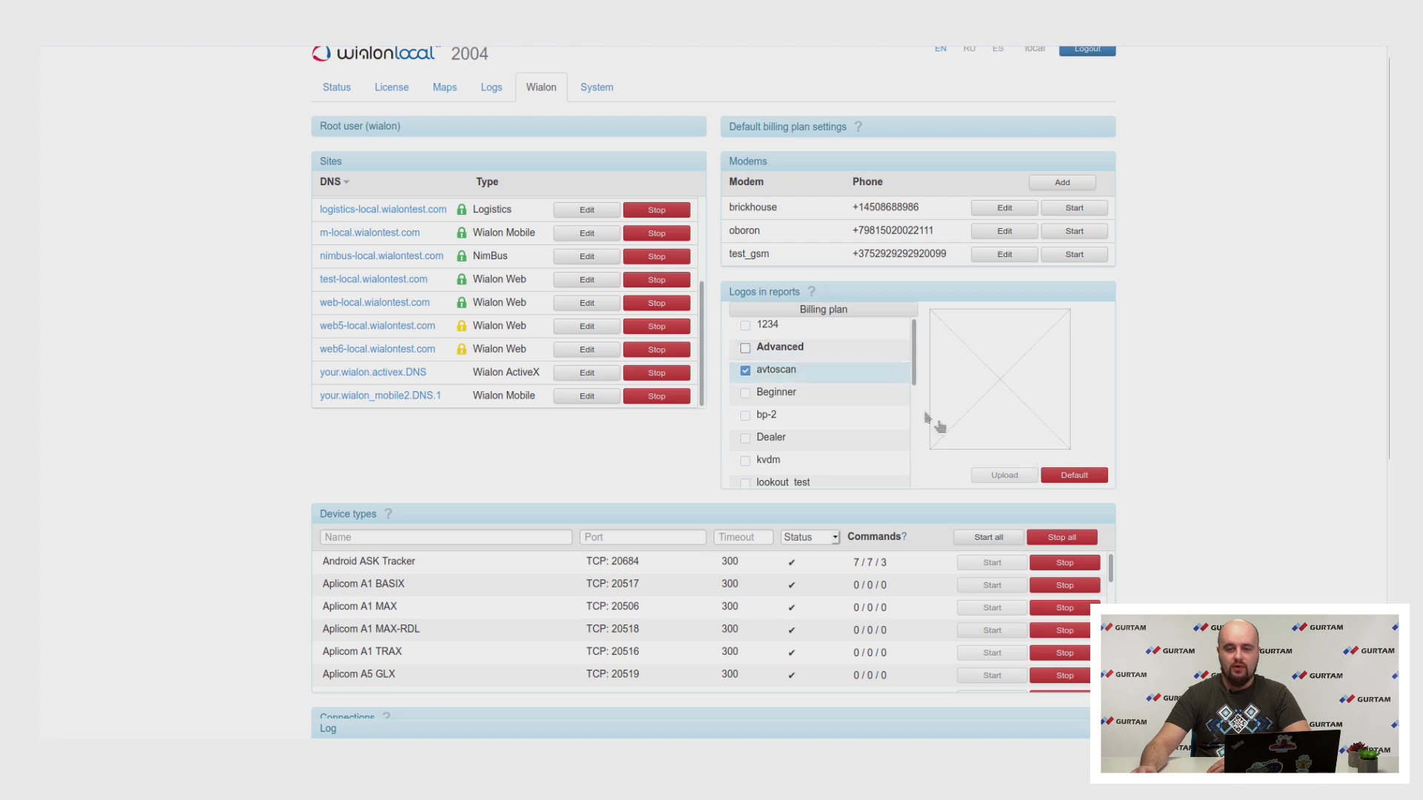
left_click(1013, 478)
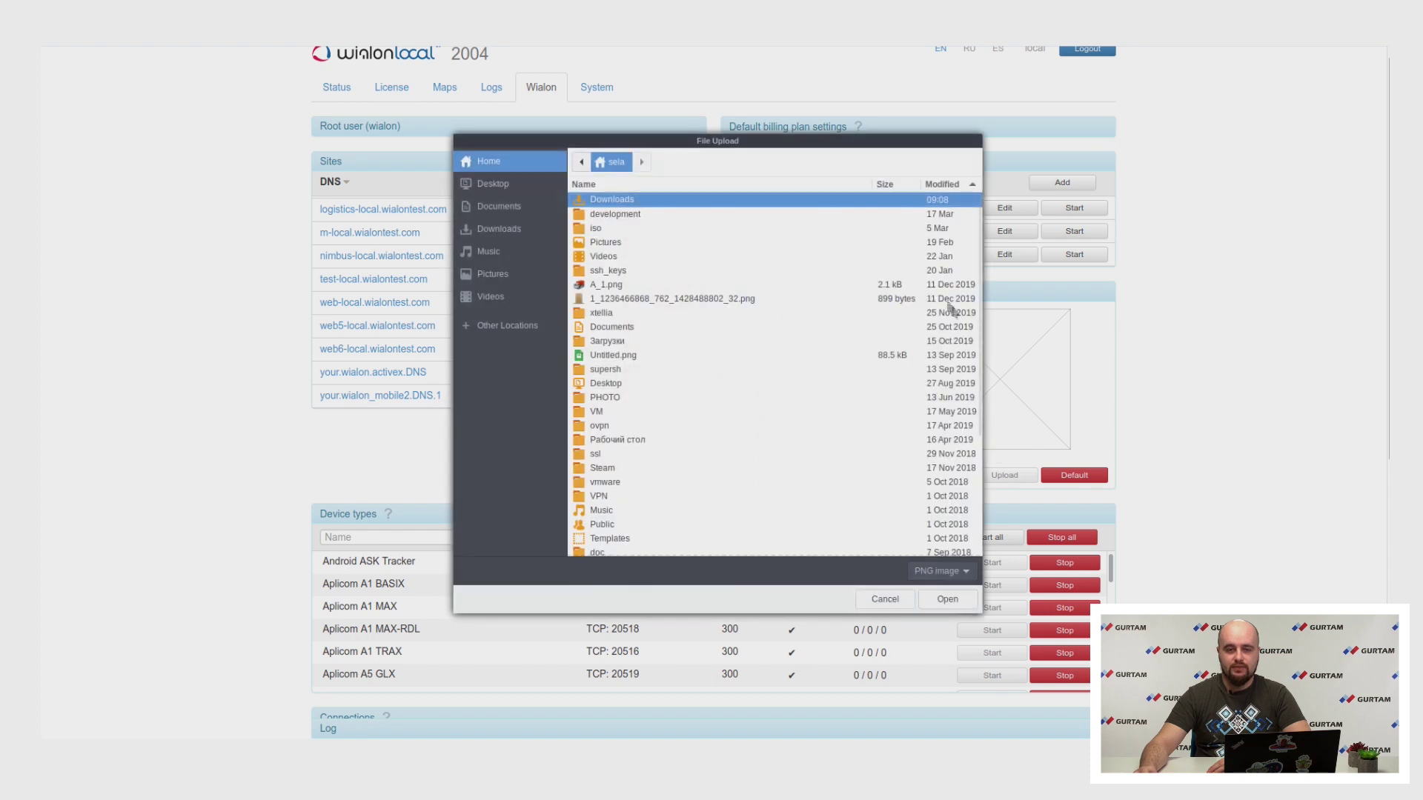
double_click(599, 285)
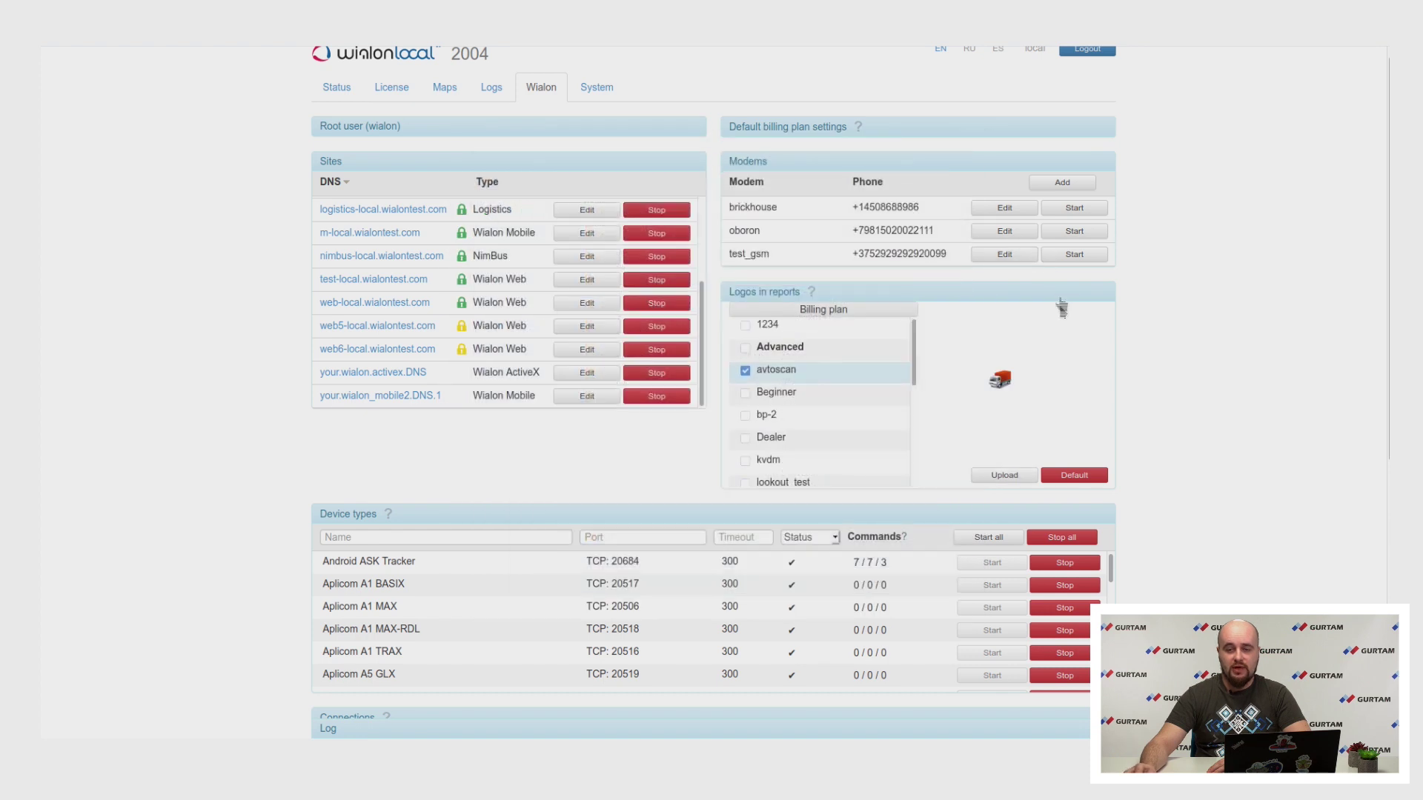
left_click(1084, 479)
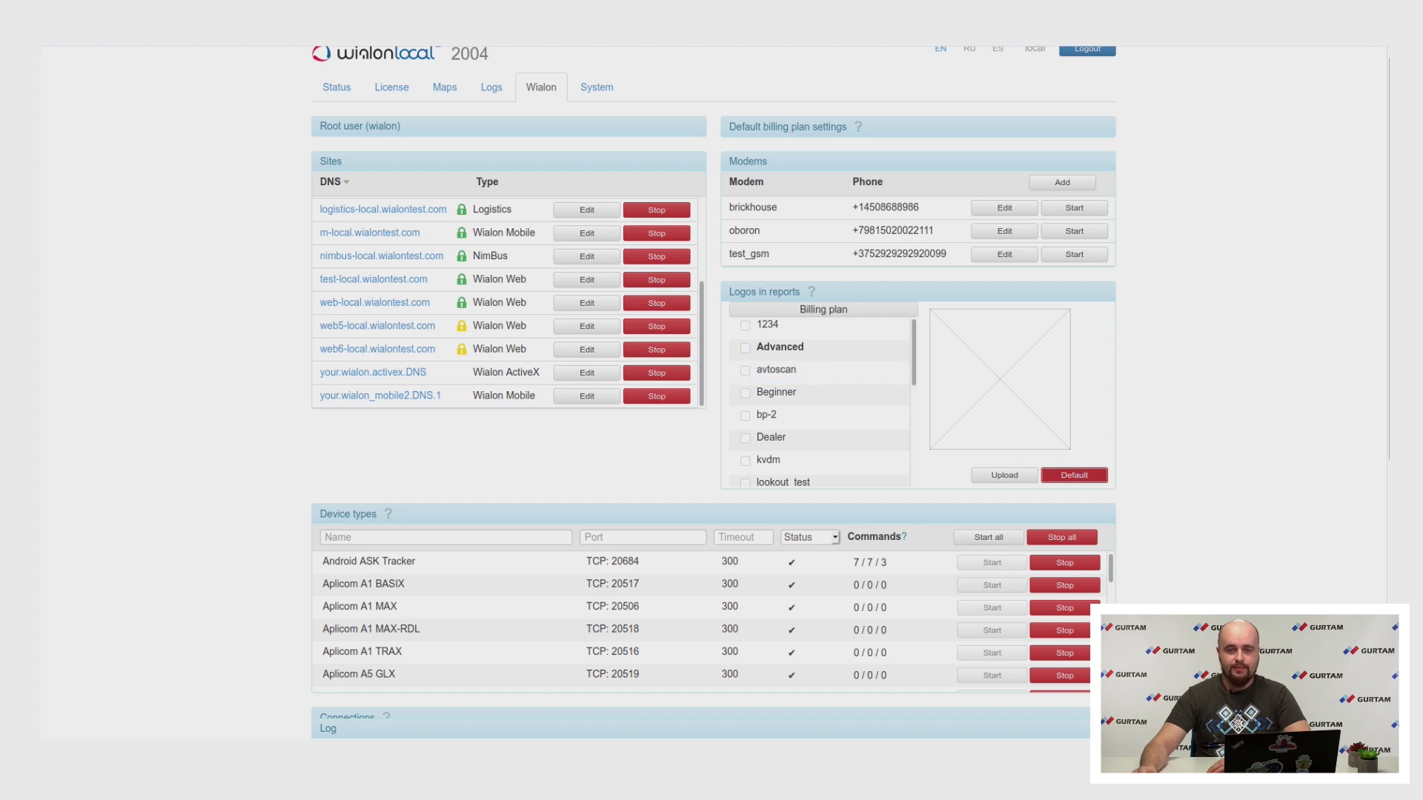
- In the Events Module of the system settings, recalculate the last 5 days for the unit "! Тест для настройки в офисе НЕ УДАЛЯТЬ"
left_click(618, 93)
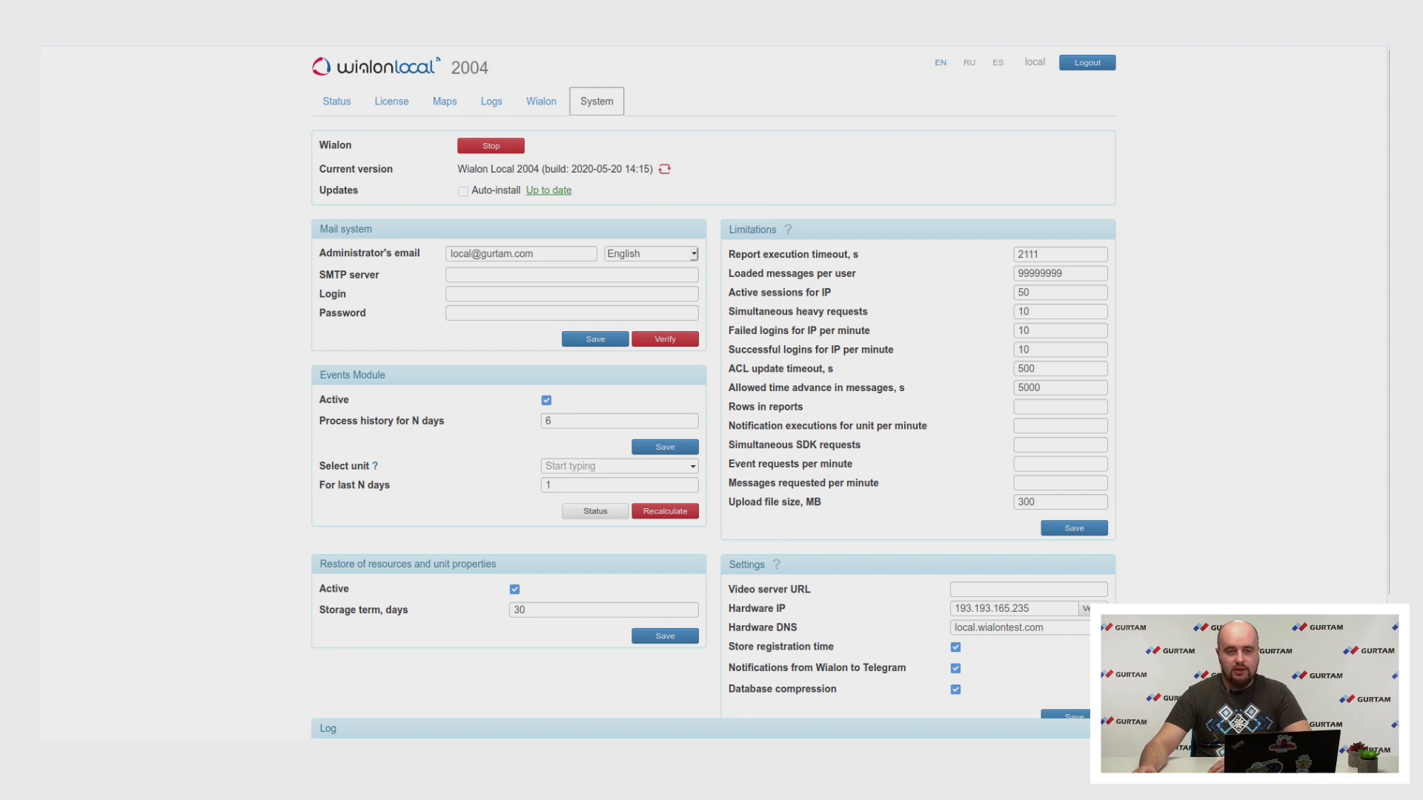
scroll(371, 311, "down", 1)
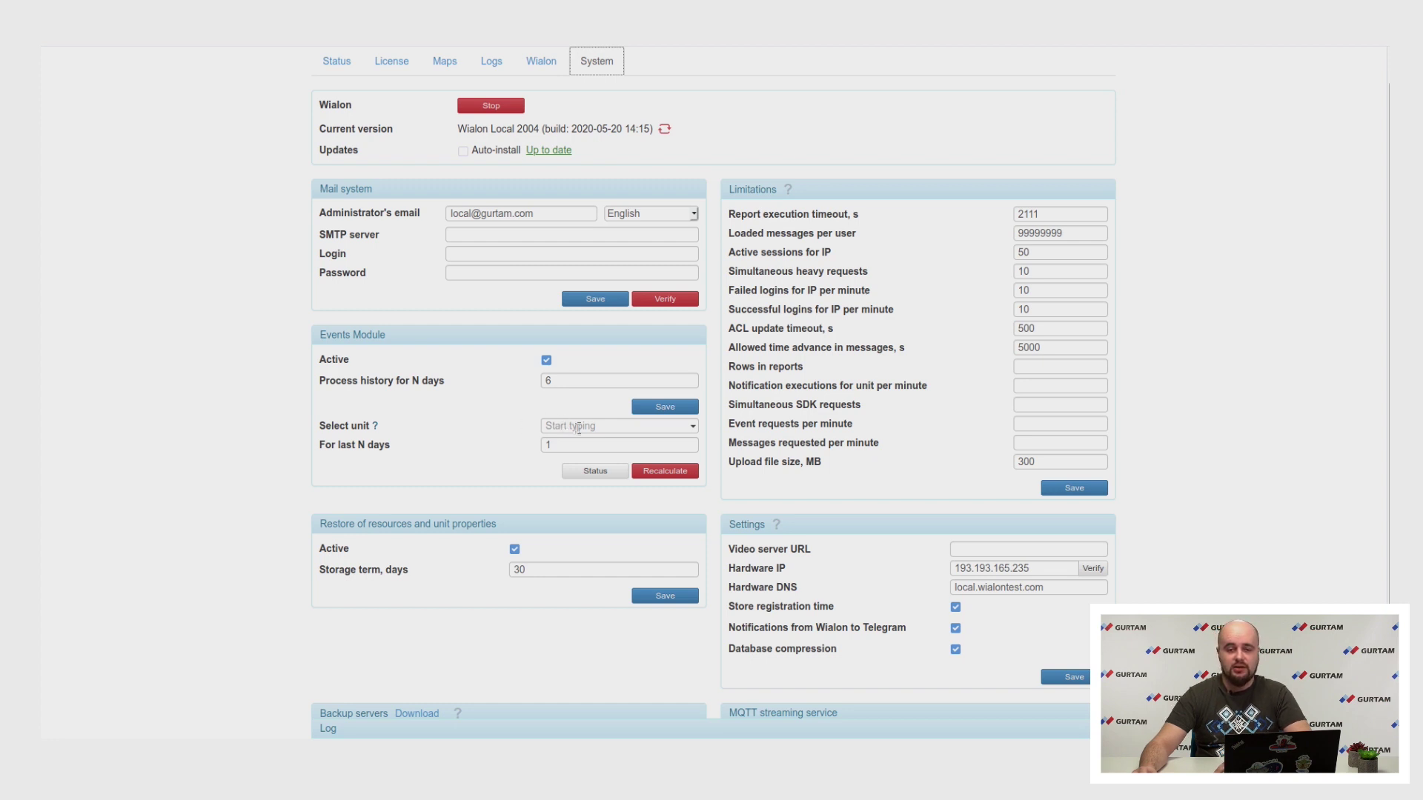
left_click(652, 425)
type("w")
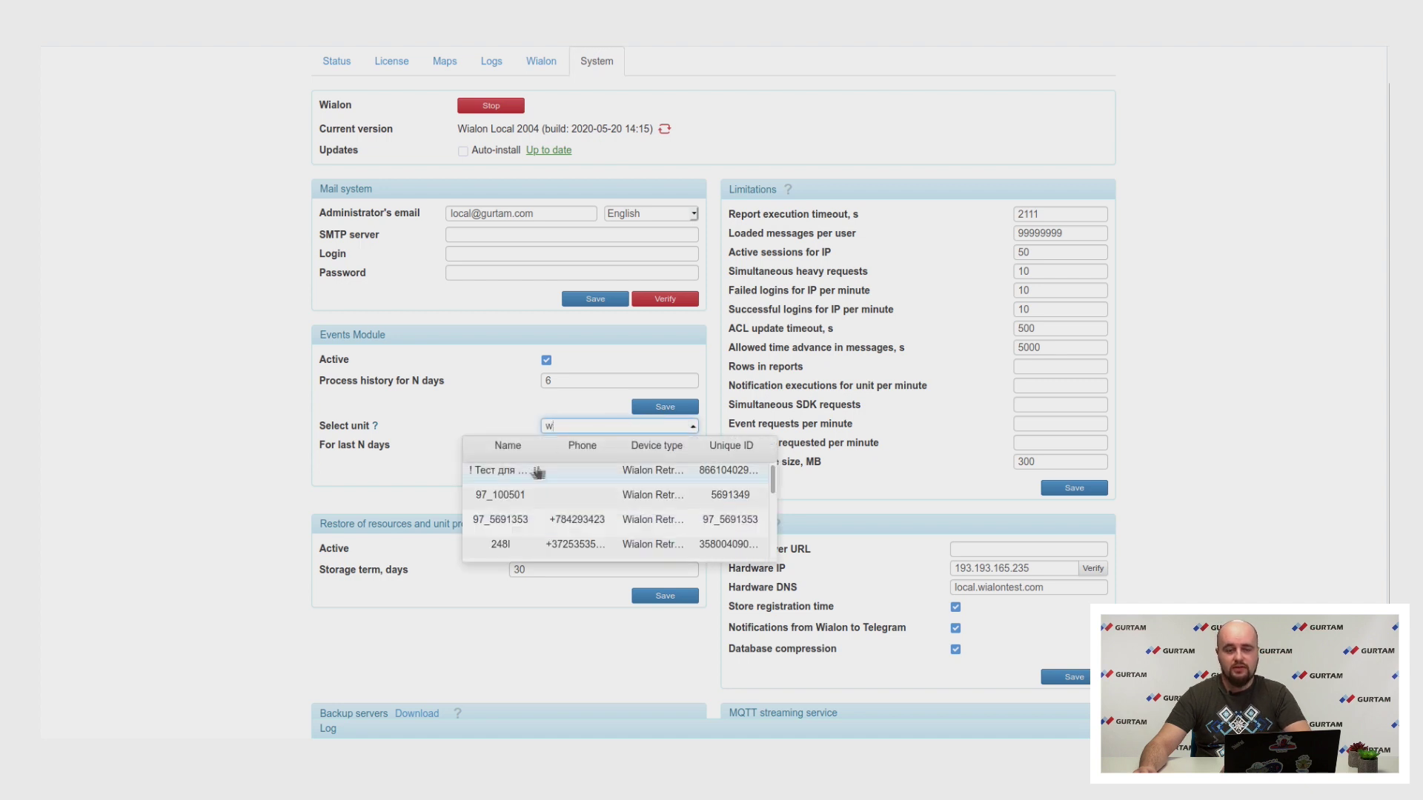
left_click(519, 473)
key("Tab")
left_click(659, 476)
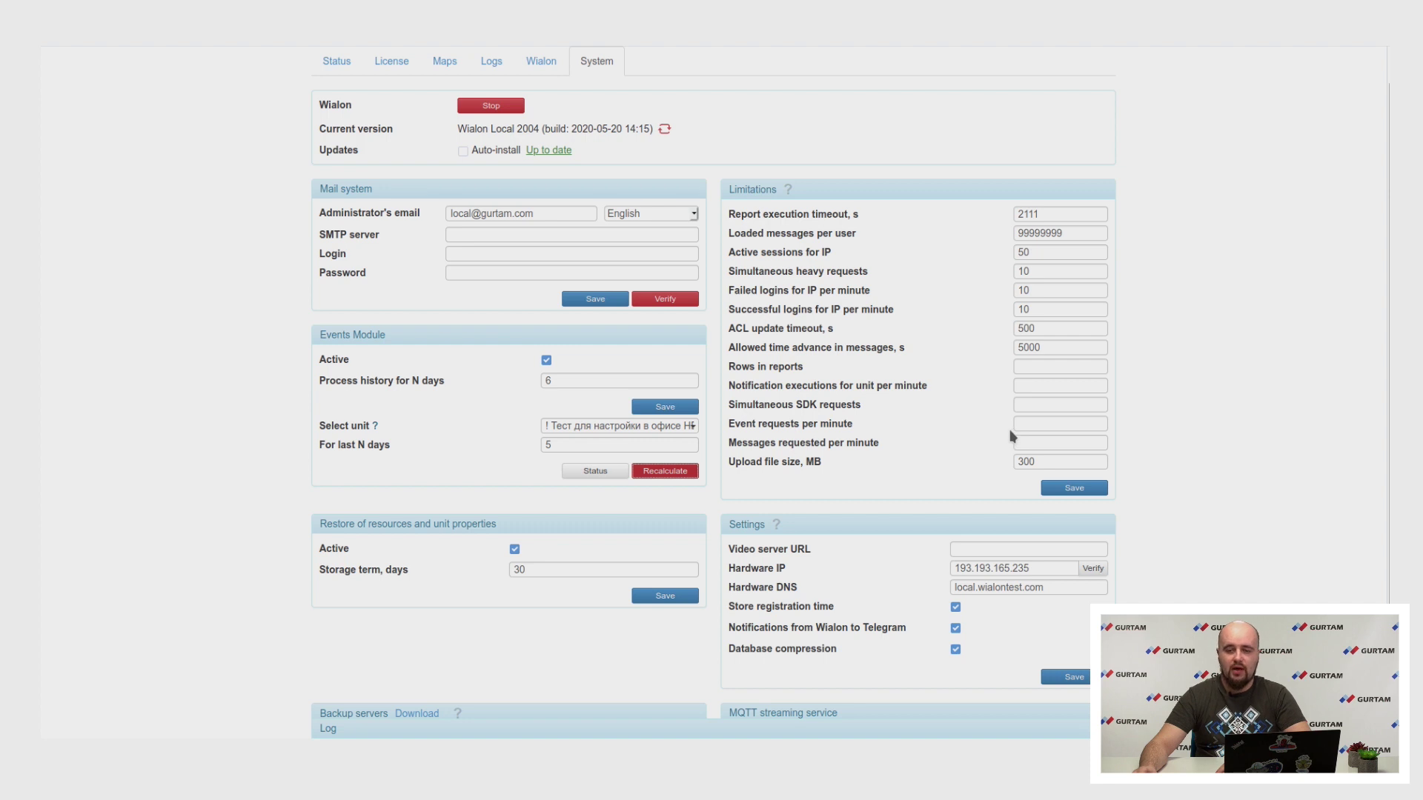
- In the Wialon web interface, open the properties of the unit "! sela emulator" and switch its server address format and back
scroll(989, 447, "down", 1)
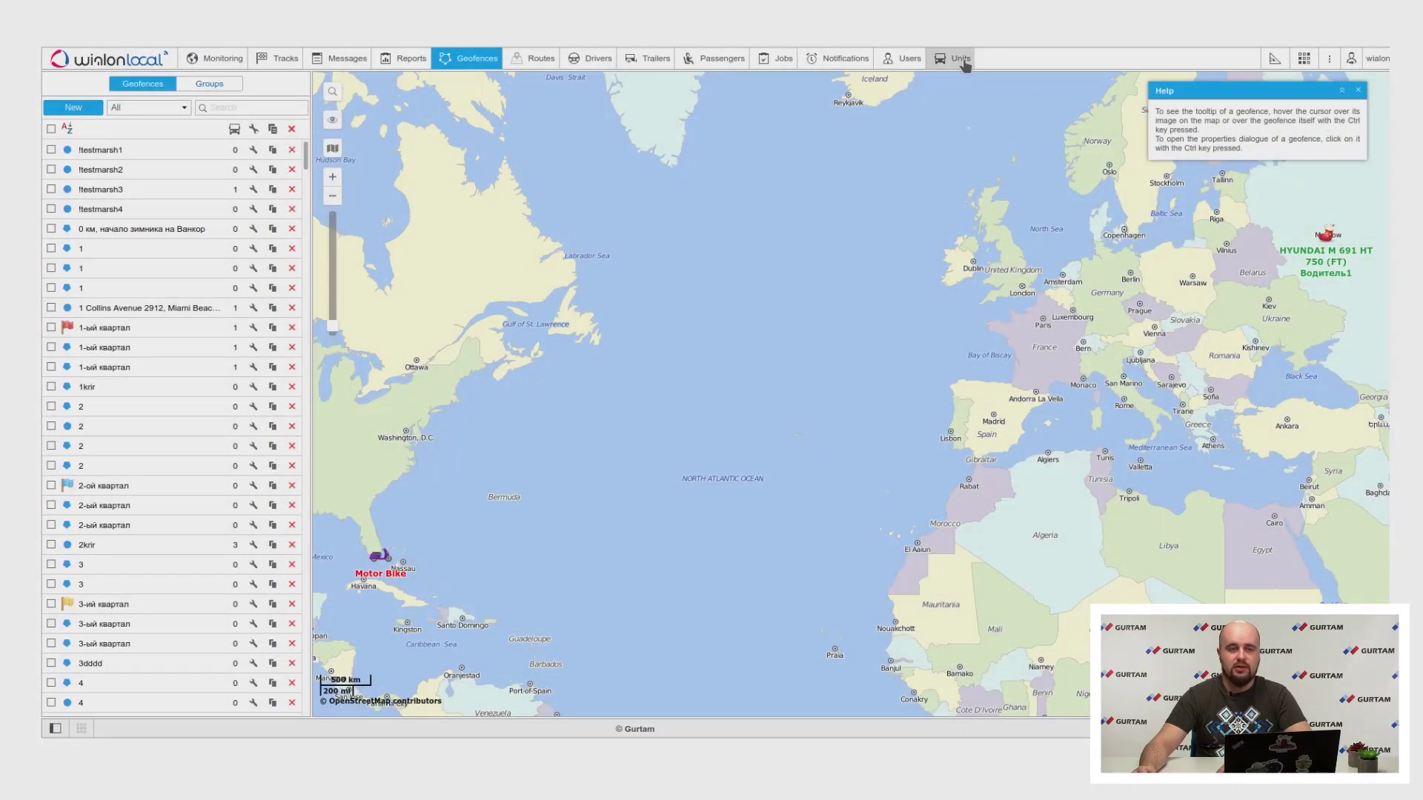
left_click(953, 59)
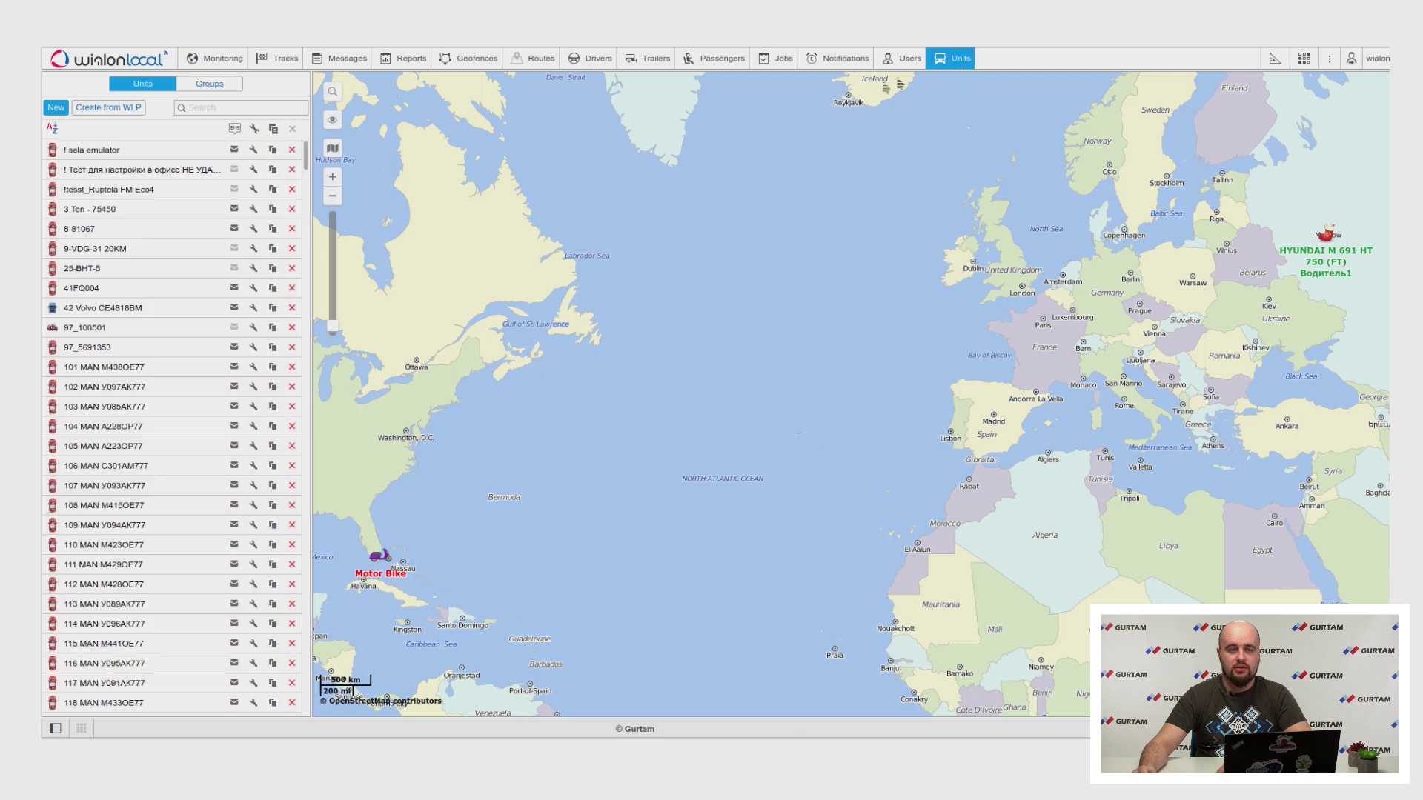
left_click(254, 149)
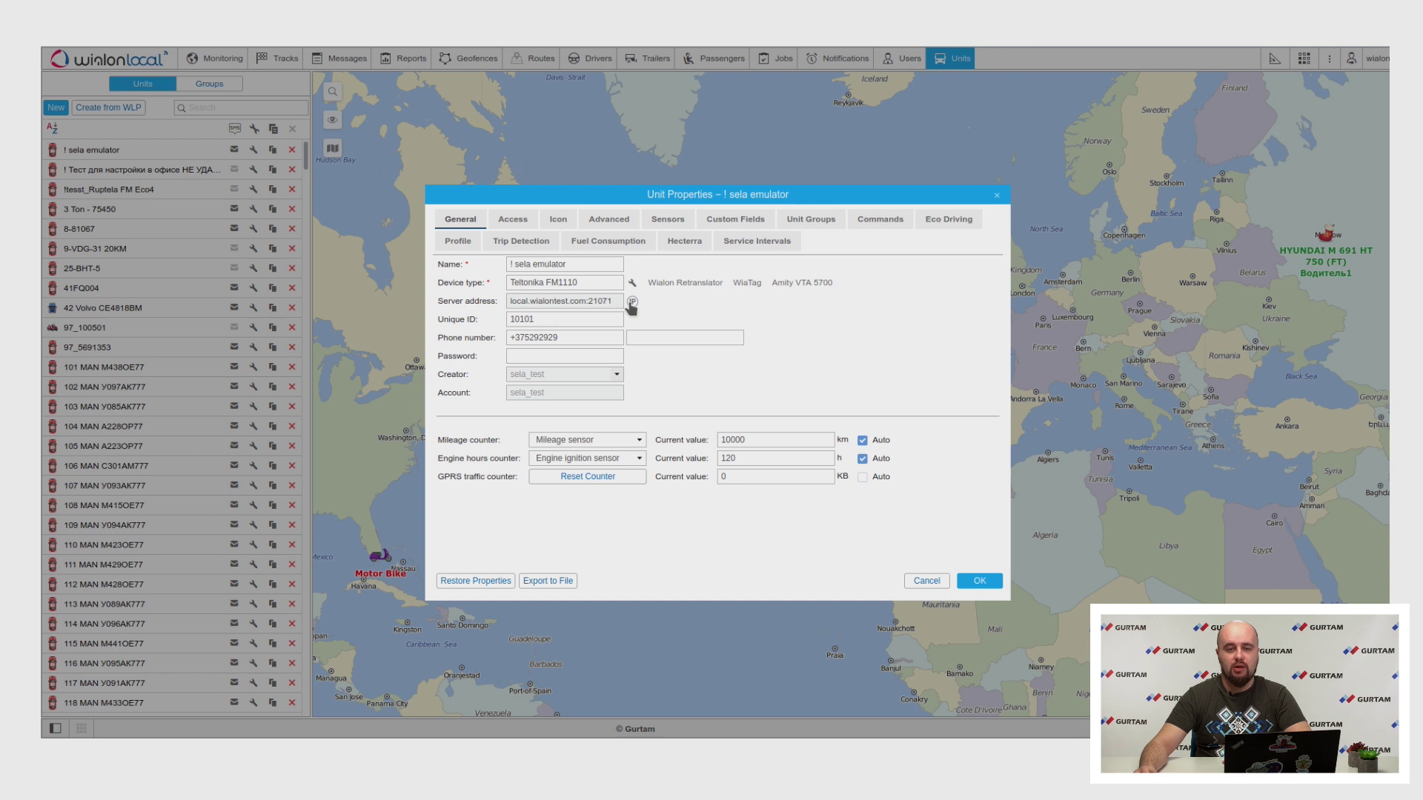
left_click(632, 303)
left_click(632, 302)
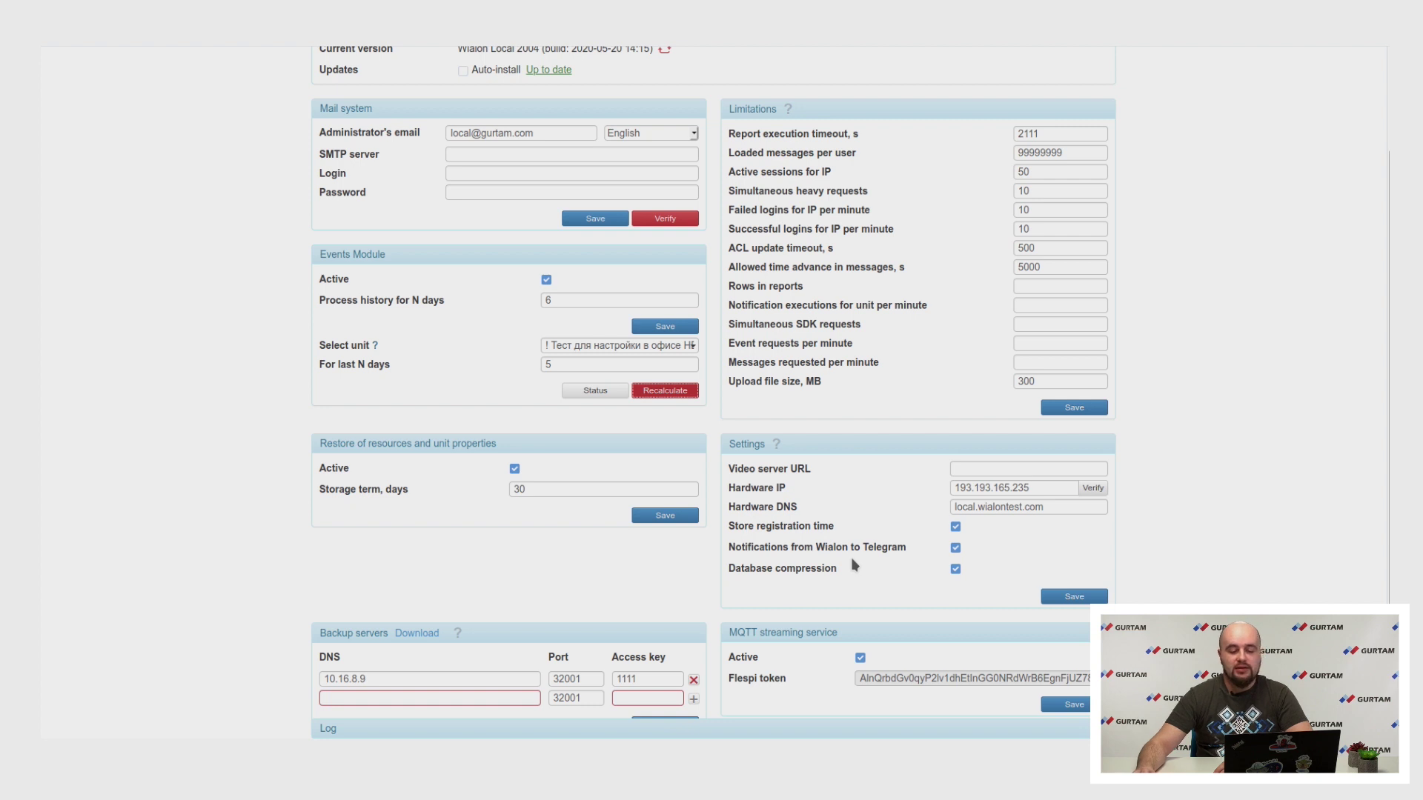
left_click(615, 701)
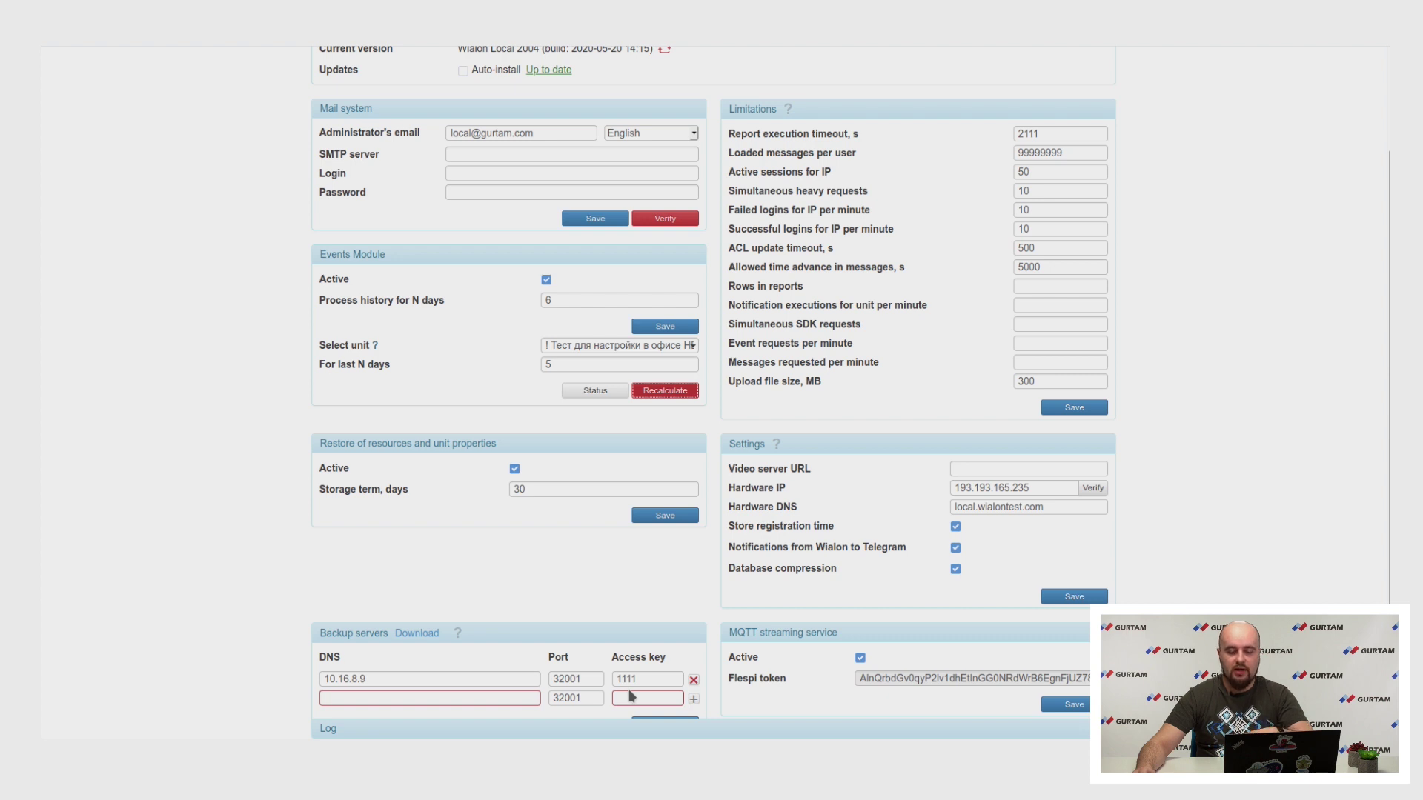
scroll(631, 696, "down", 1)
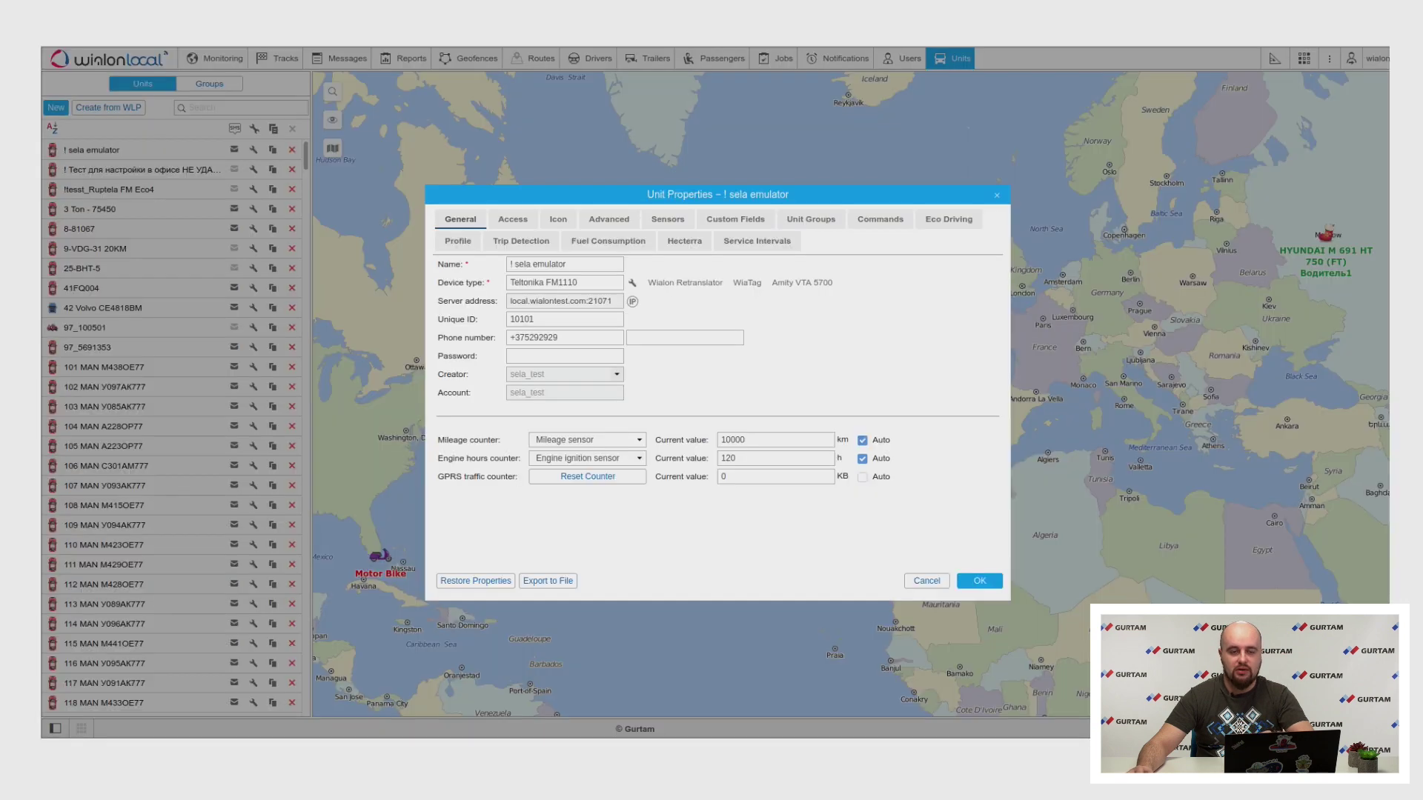
- Try restoring the properties of the unit "! sela emulator", and cancel the import
left_click(477, 581)
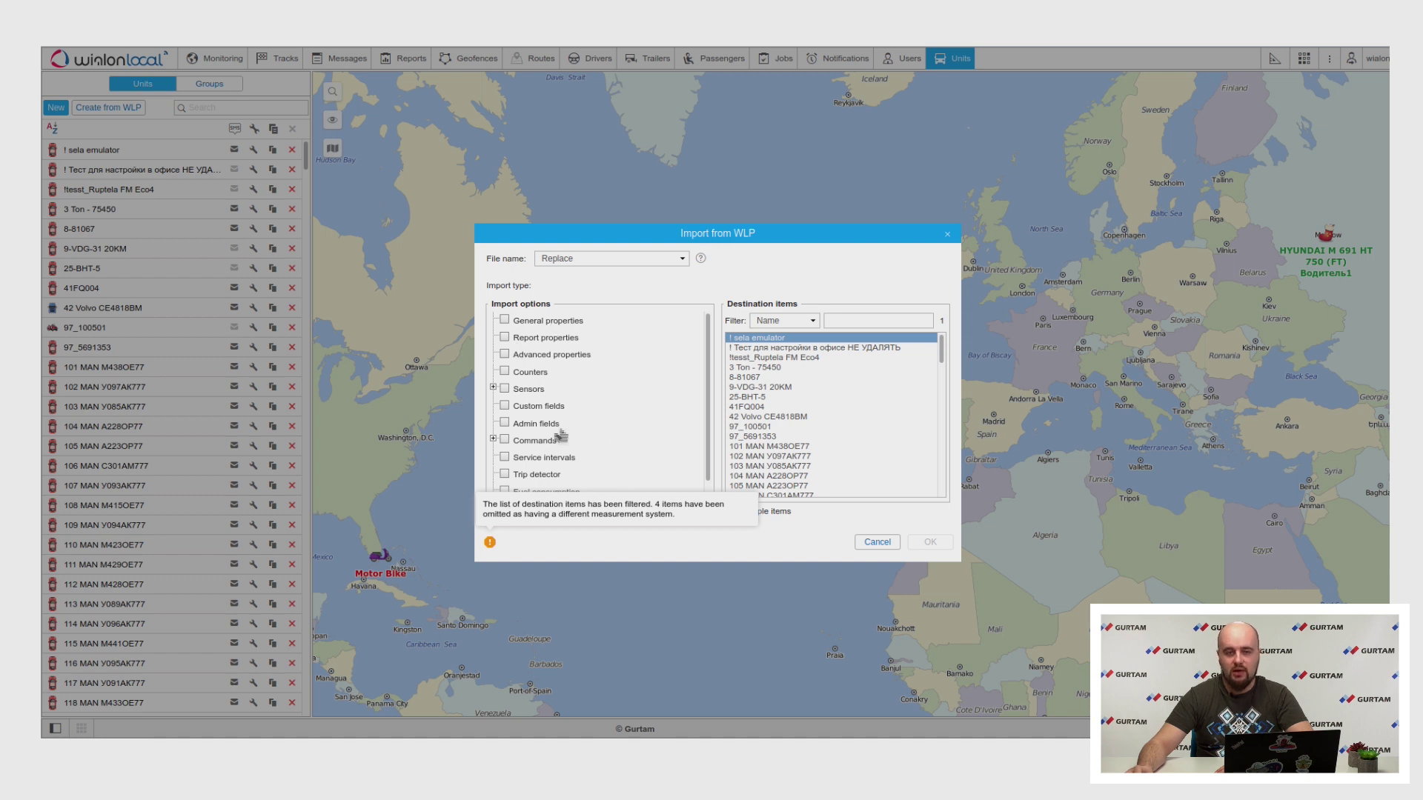
left_click(877, 542)
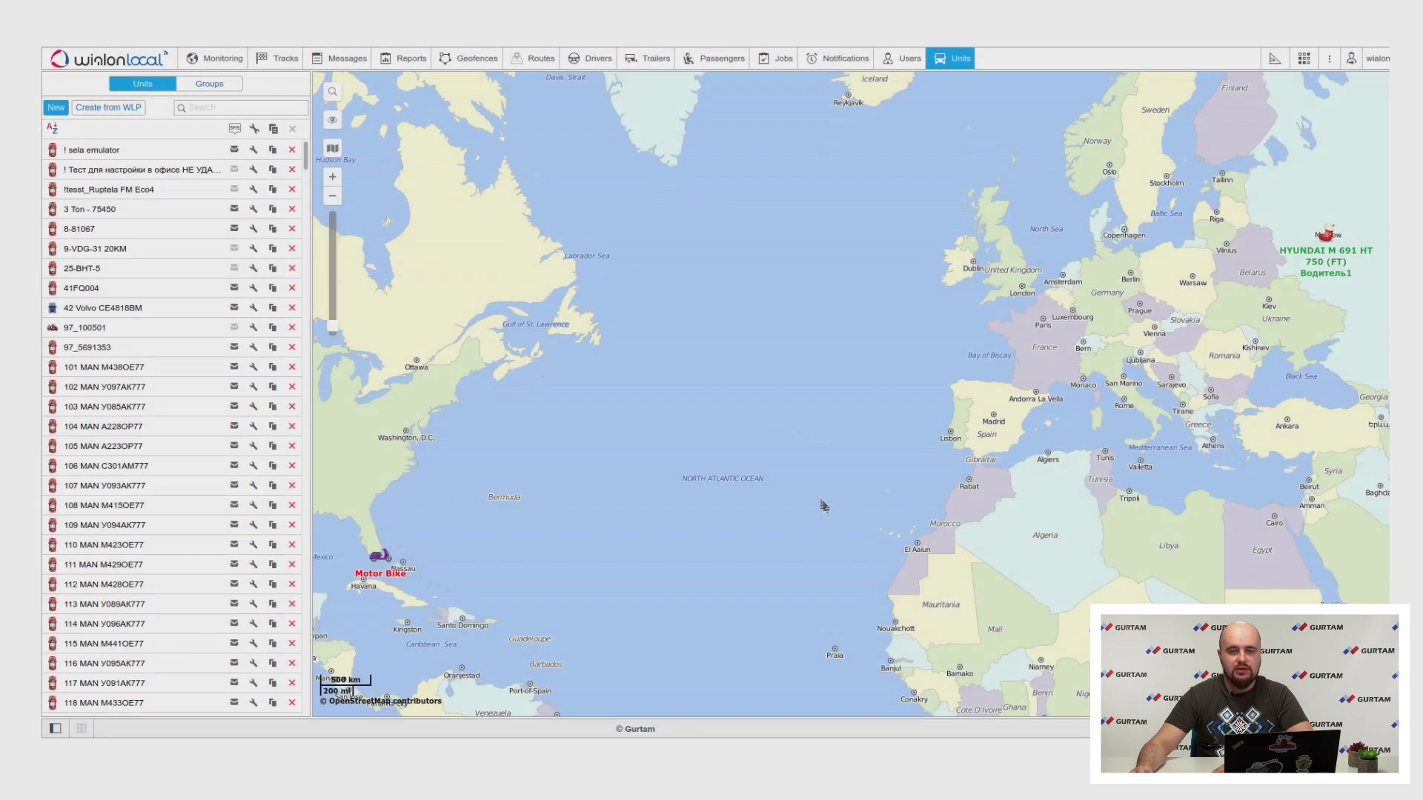
- Delete the geofences !testmarsh1 and !testmarsh2
left_click(474, 67)
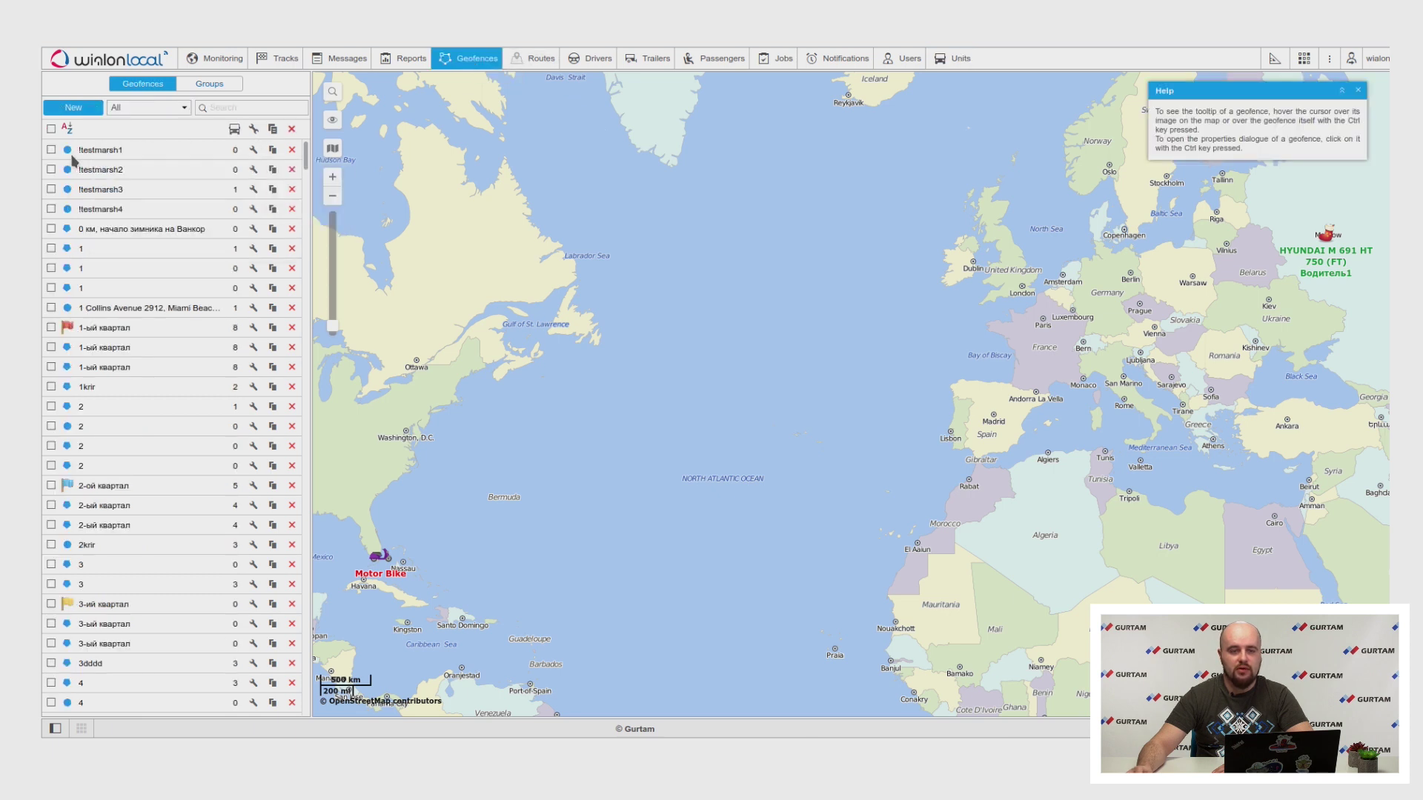
left_click(292, 151)
left_click(804, 324)
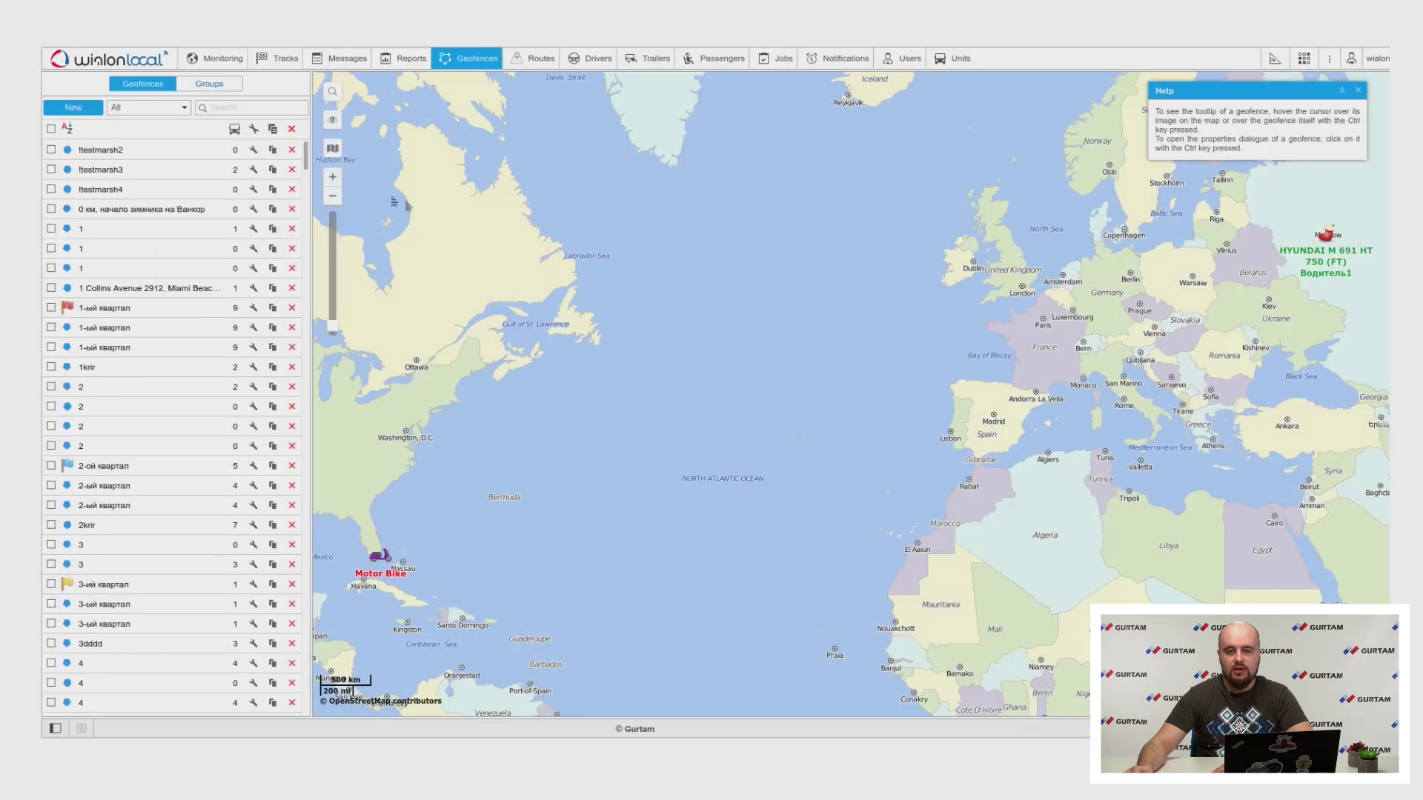
left_click(292, 150)
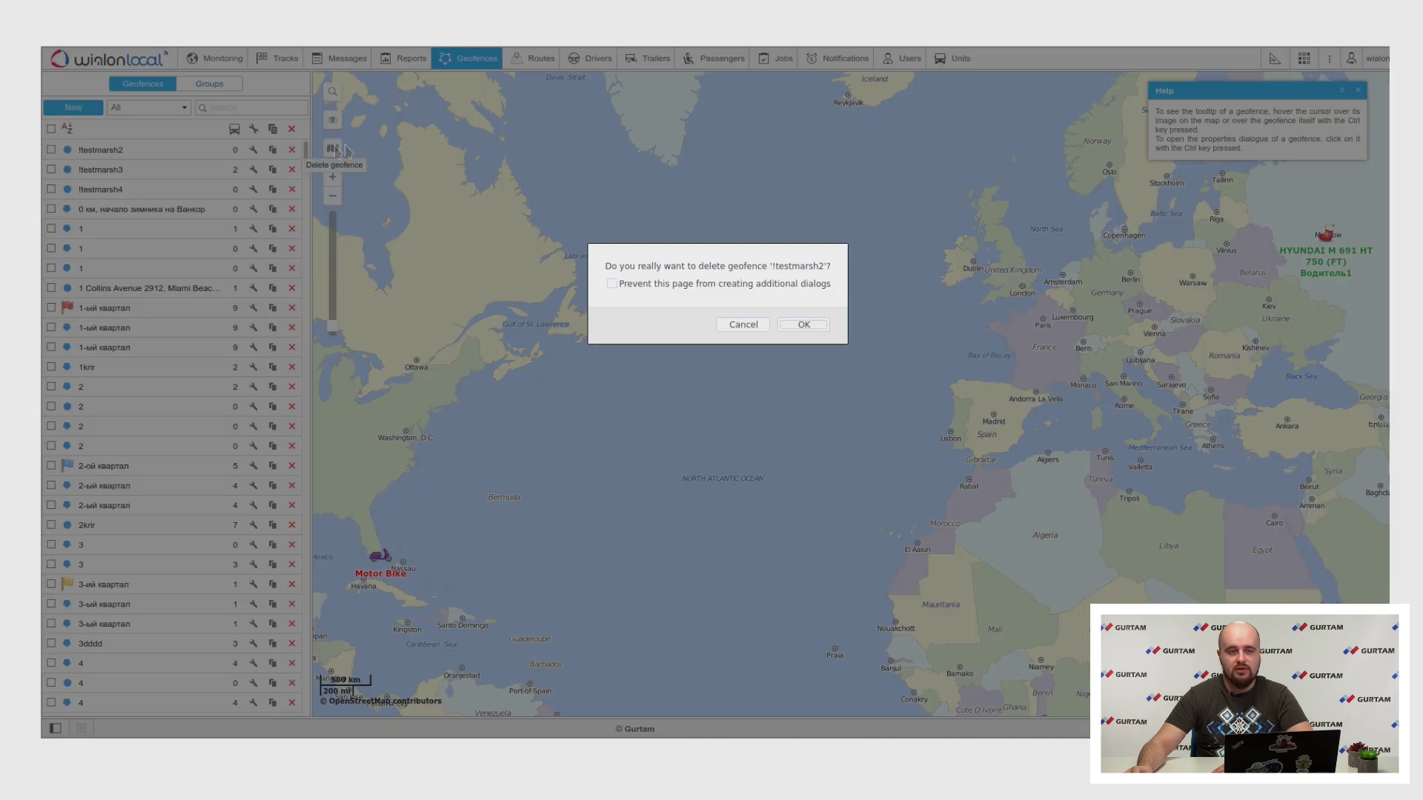
left_click(804, 324)
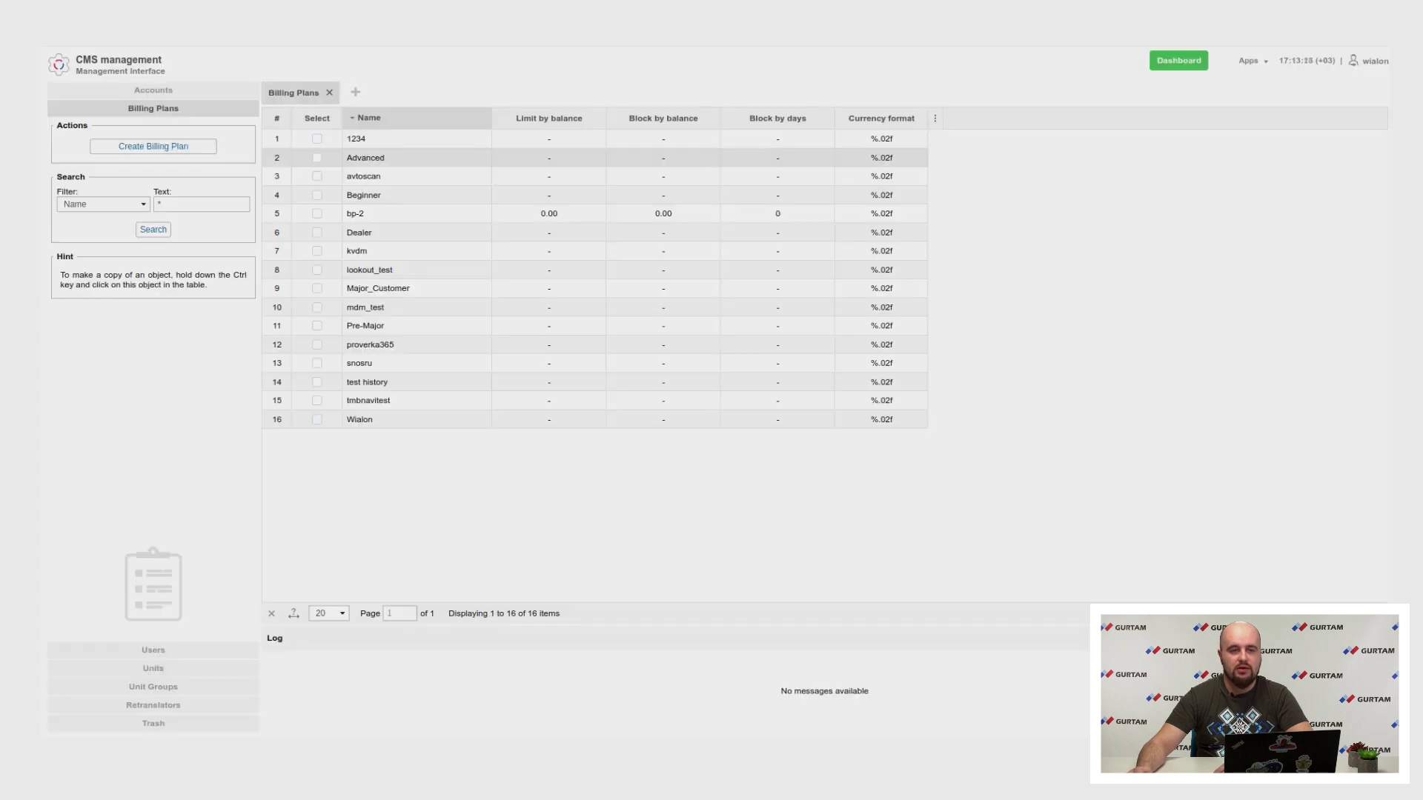
- Switch to CMS management and search the accounts by name for *wialon
left_click(166, 92)
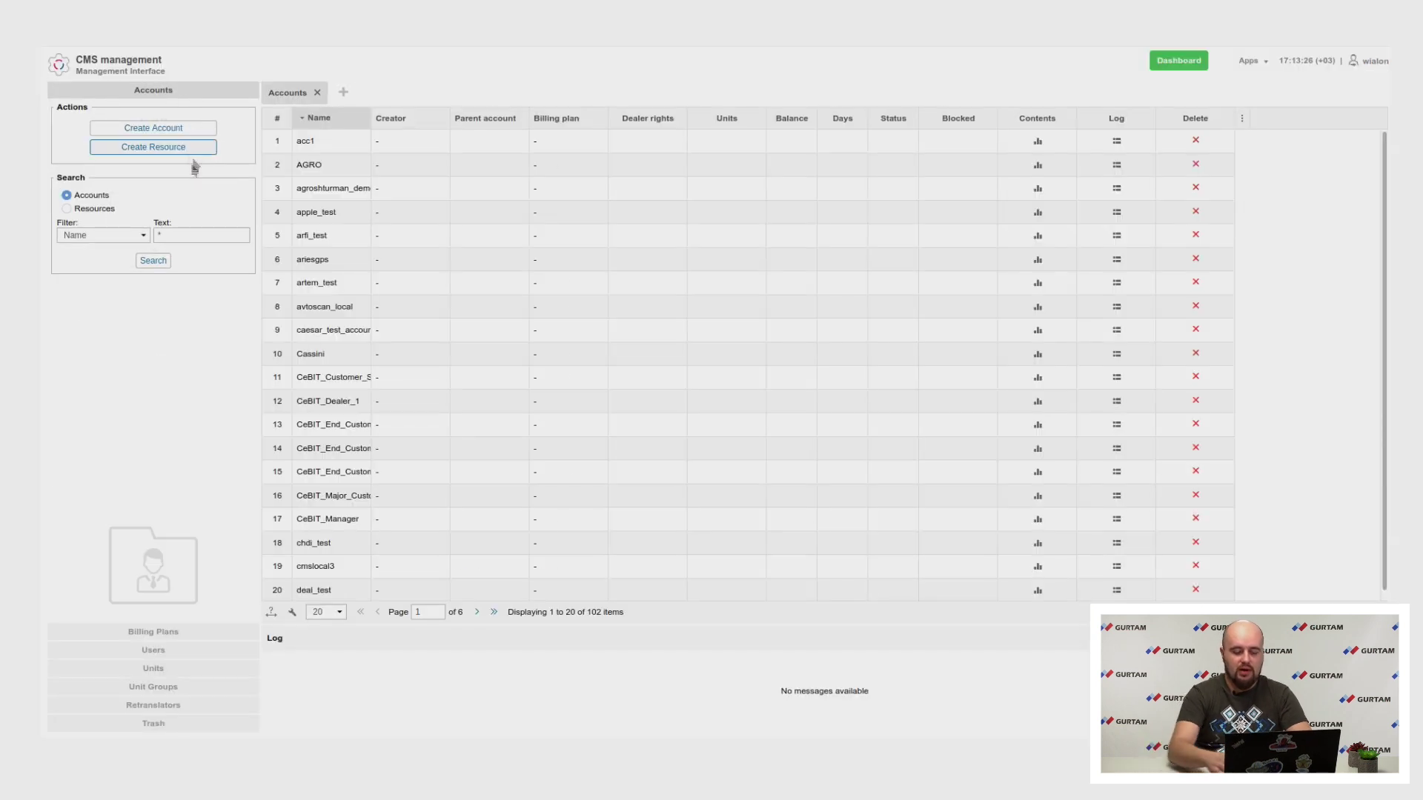
left_click(202, 230)
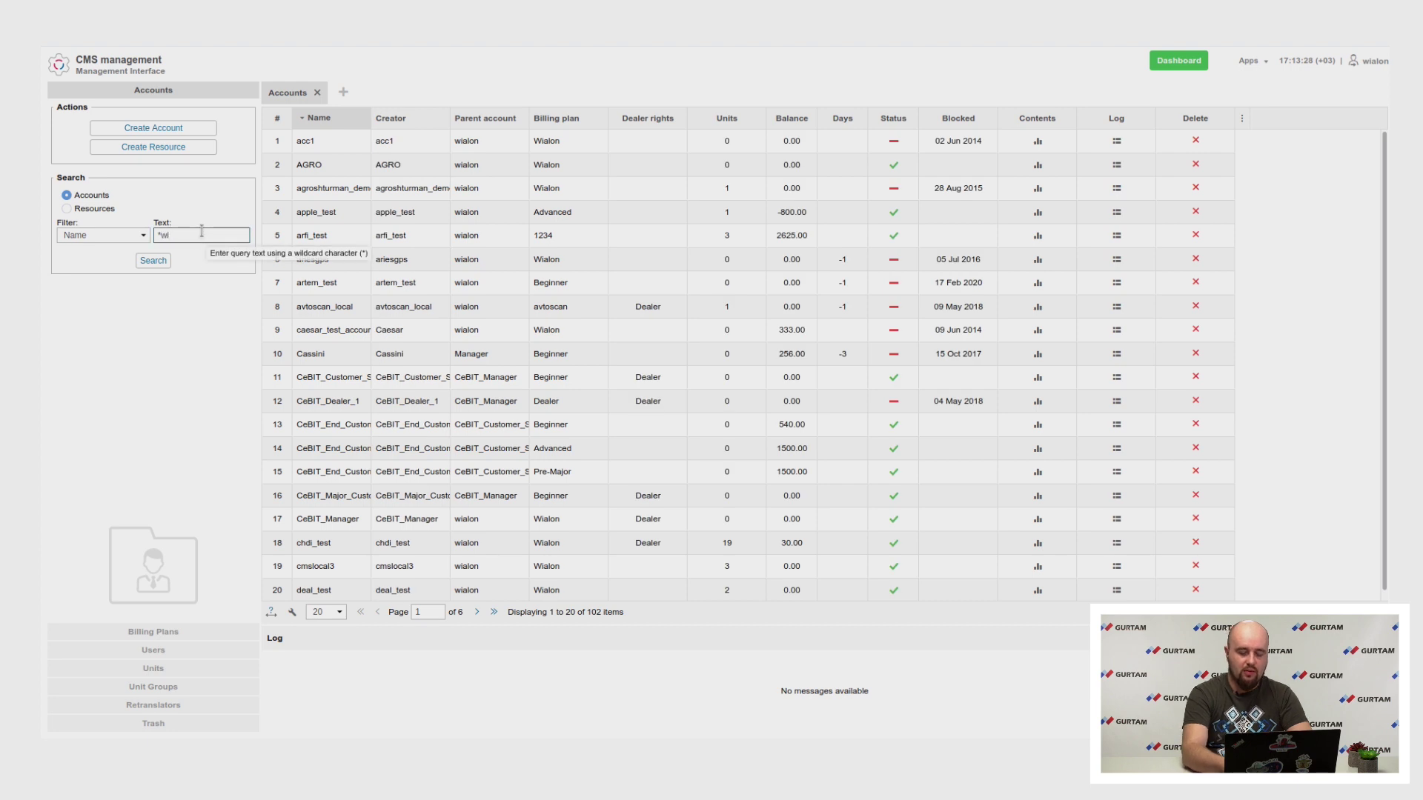
type("wialon")
key("Return")
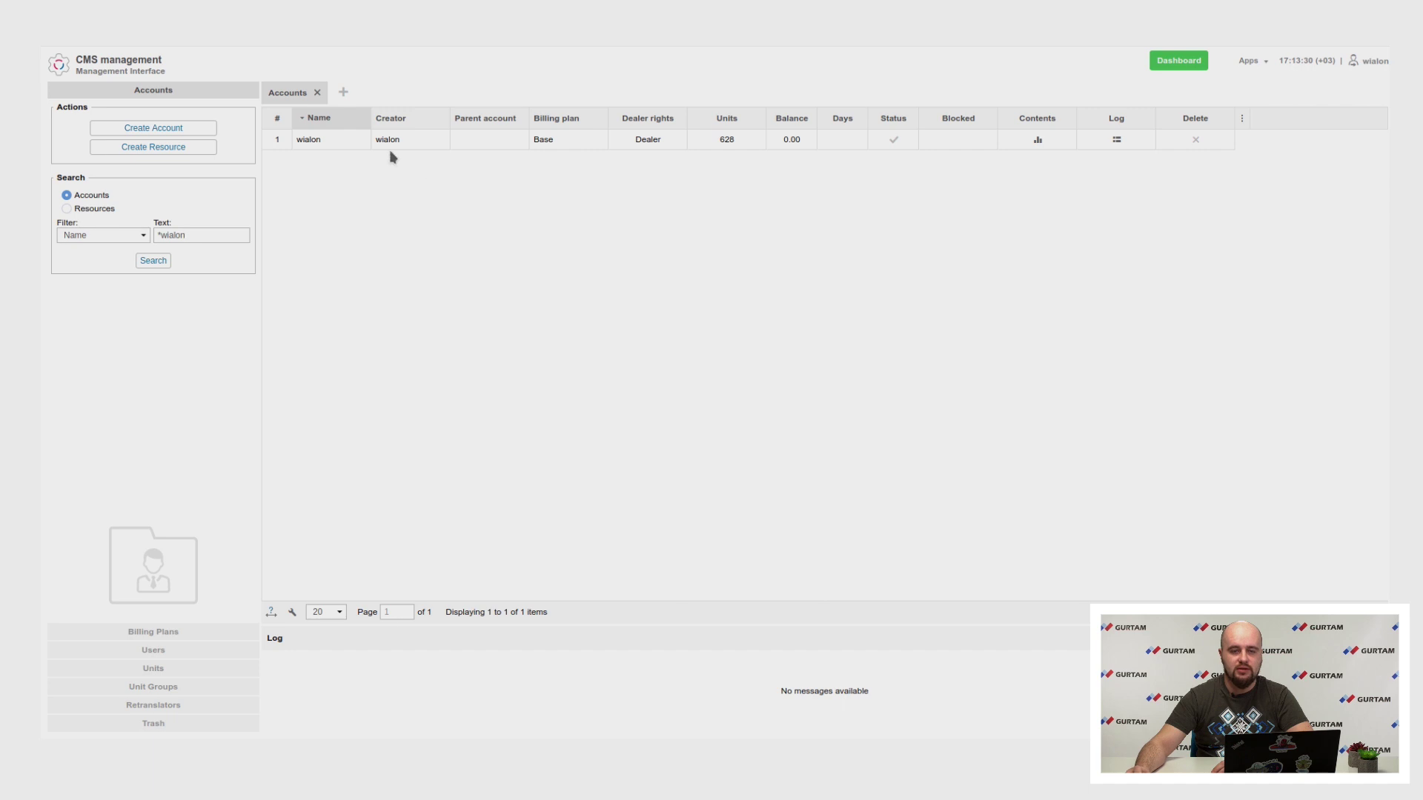
- Restore the geofences of the wialon account from the 18 May 2020 copy
double_click(357, 146)
left_click(482, 580)
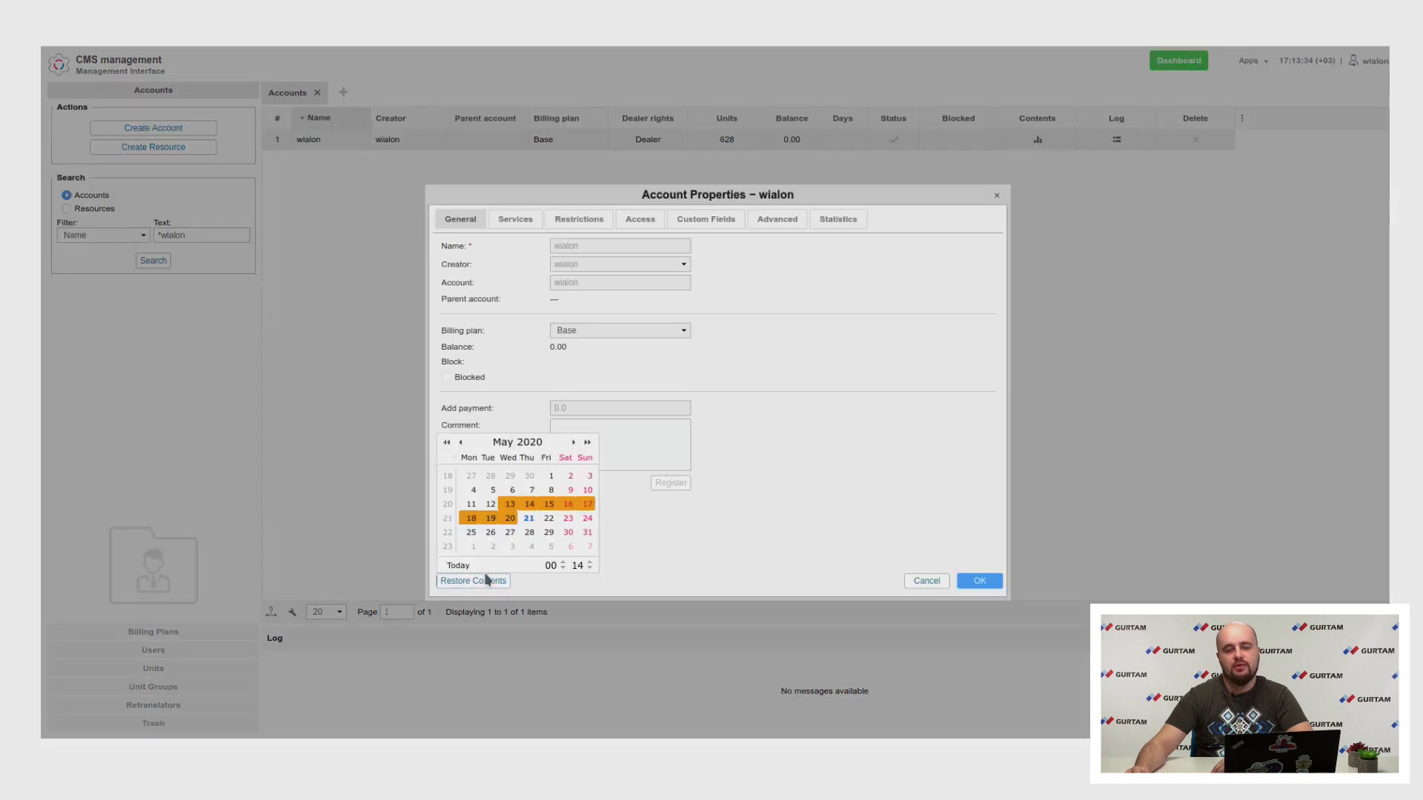
left_click(472, 521)
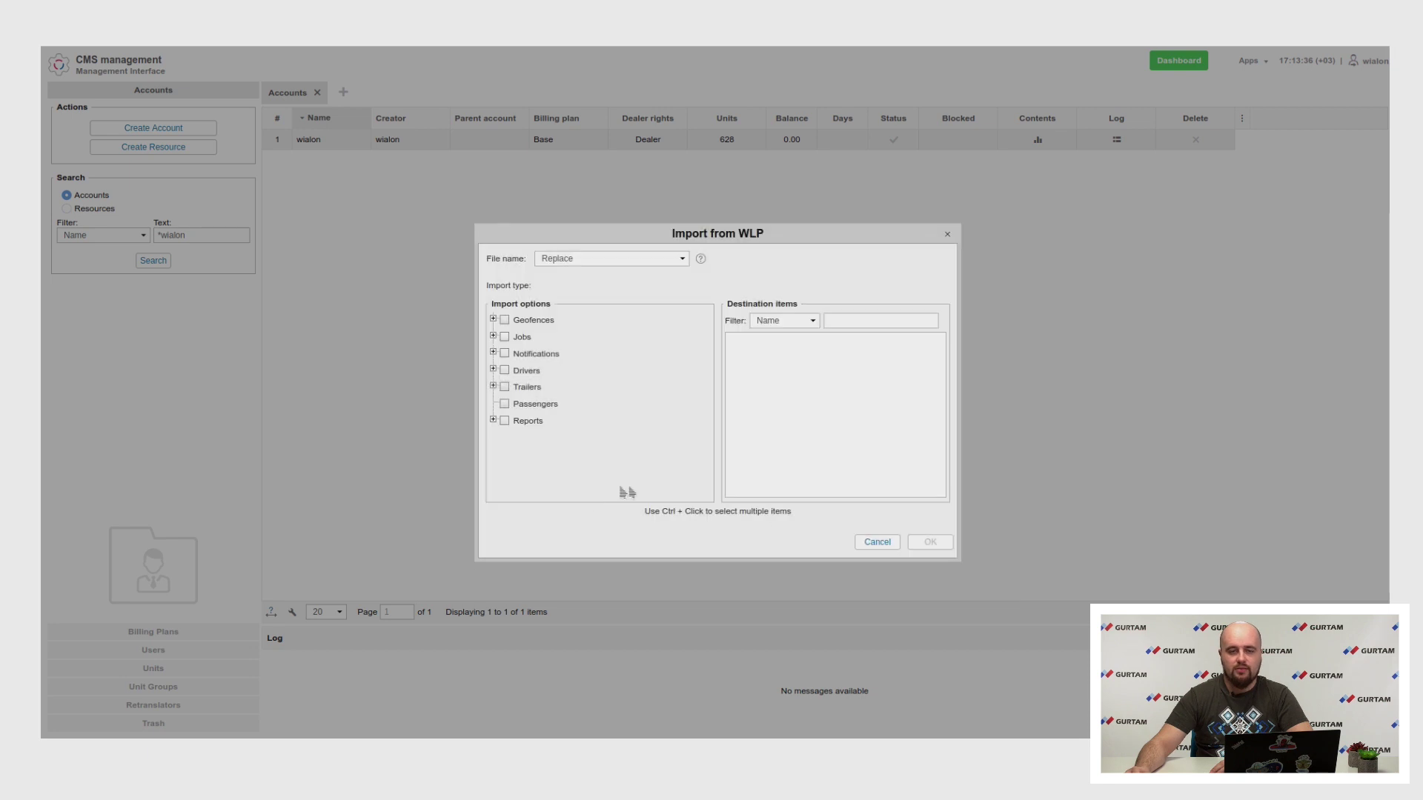
left_click(525, 325)
left_click(930, 542)
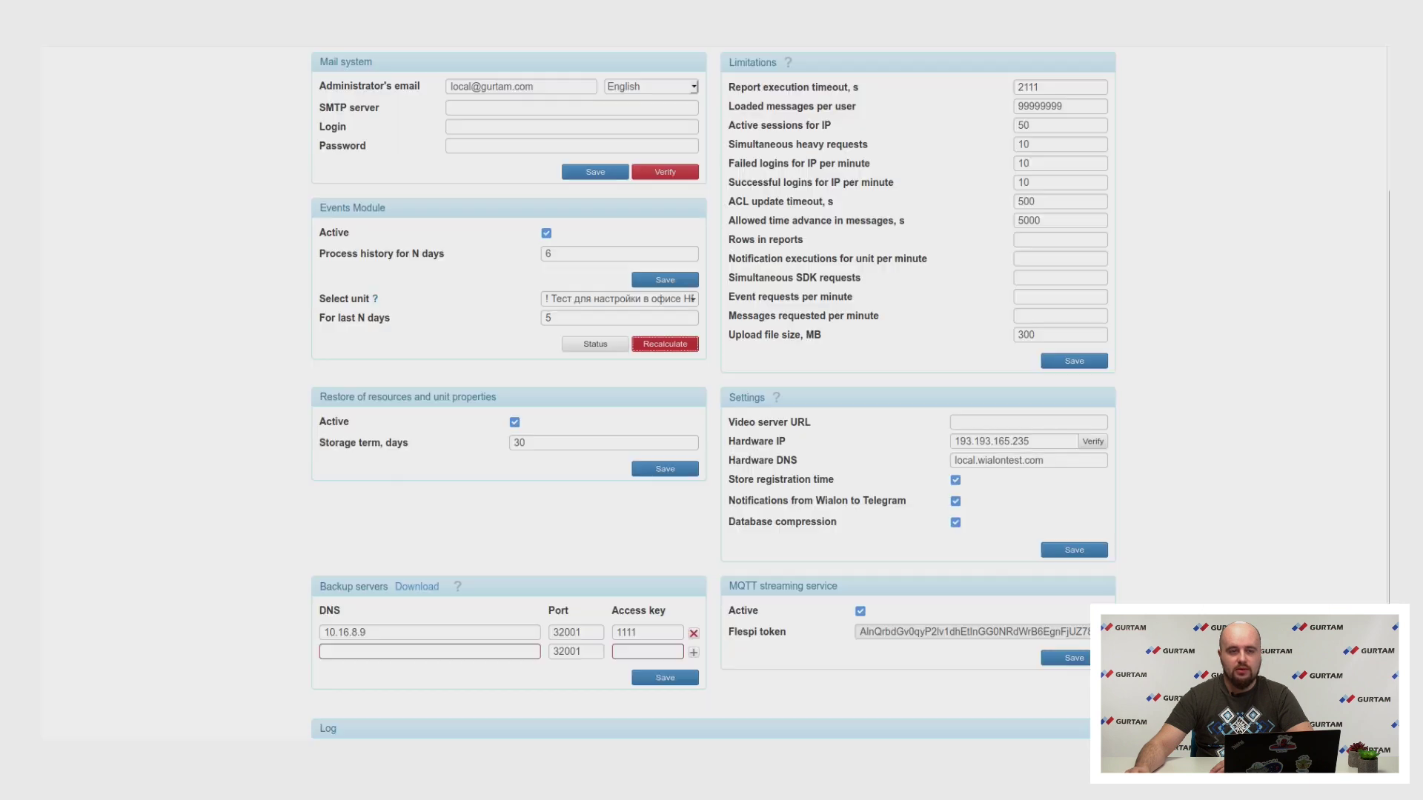
- View the SMTP server fields in the Advanced billing plan's email settings, and close the plan without saving
scroll(482, 304, "up", 3)
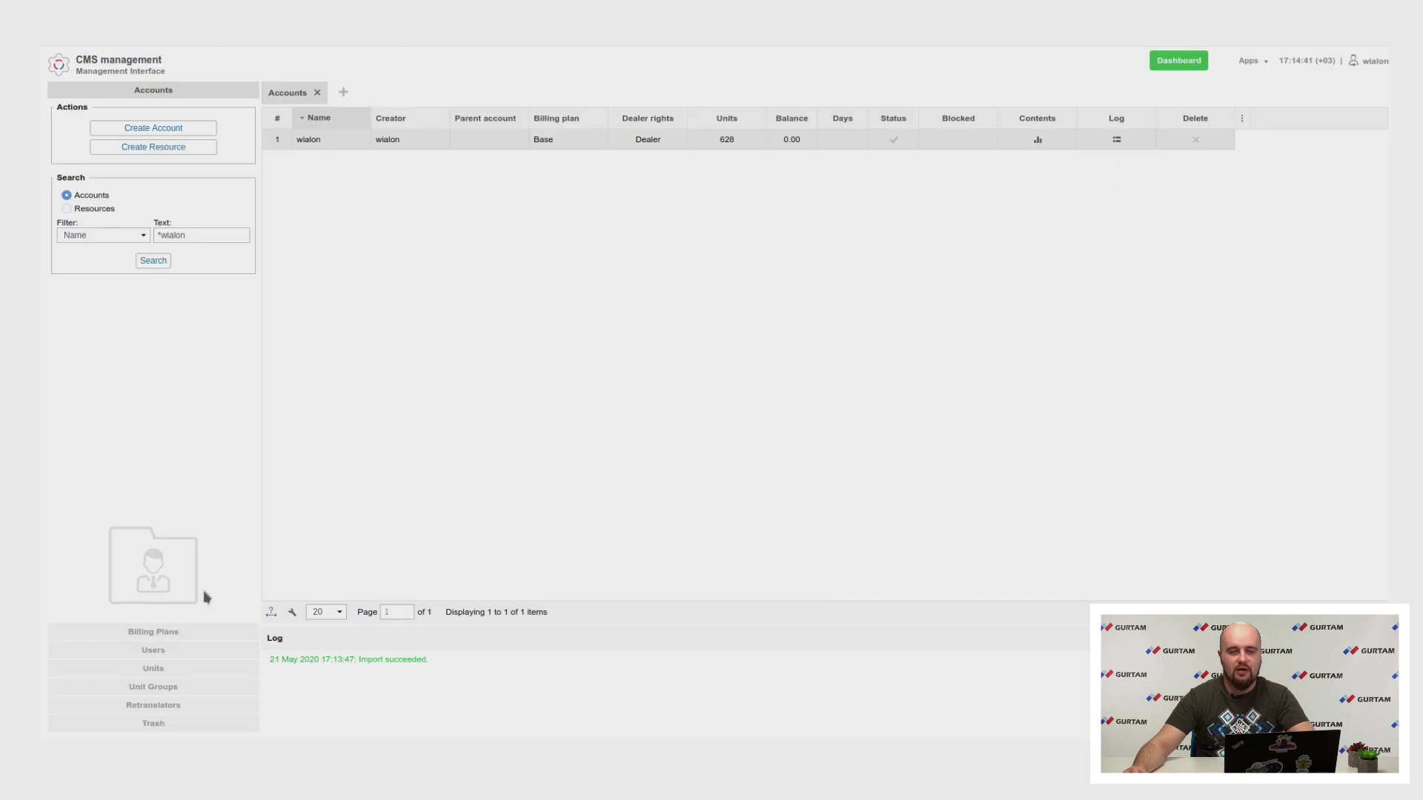
left_click(180, 637)
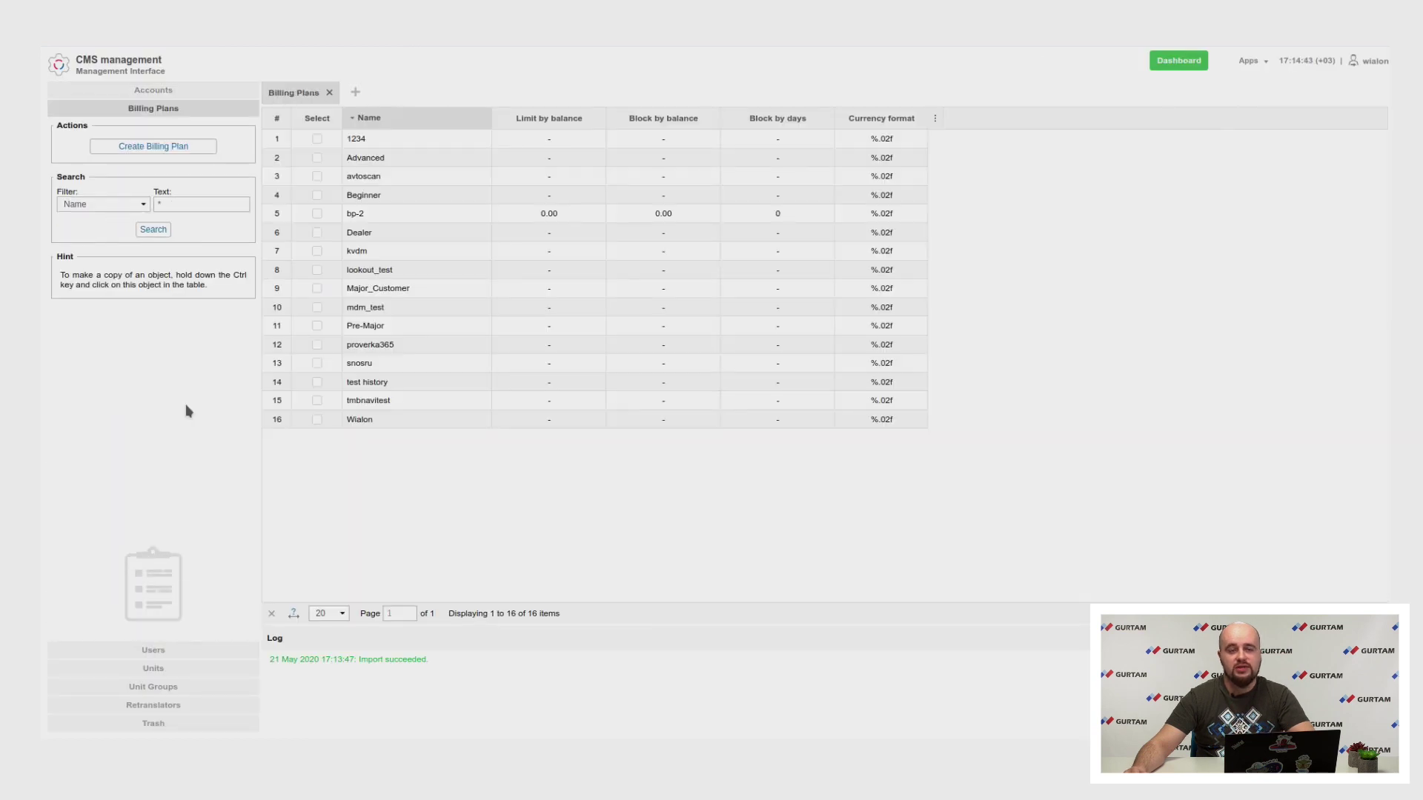
left_click(436, 164)
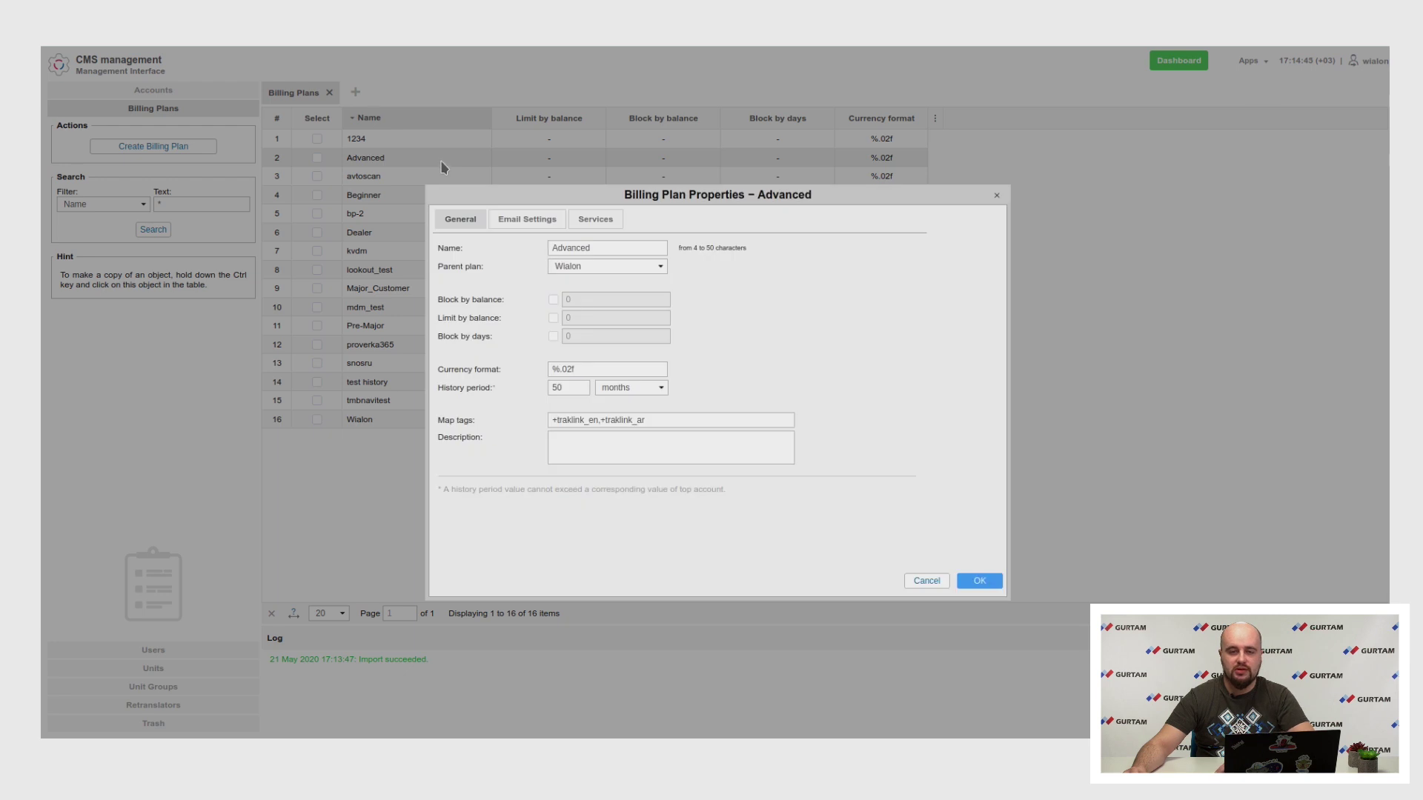
left_click(531, 220)
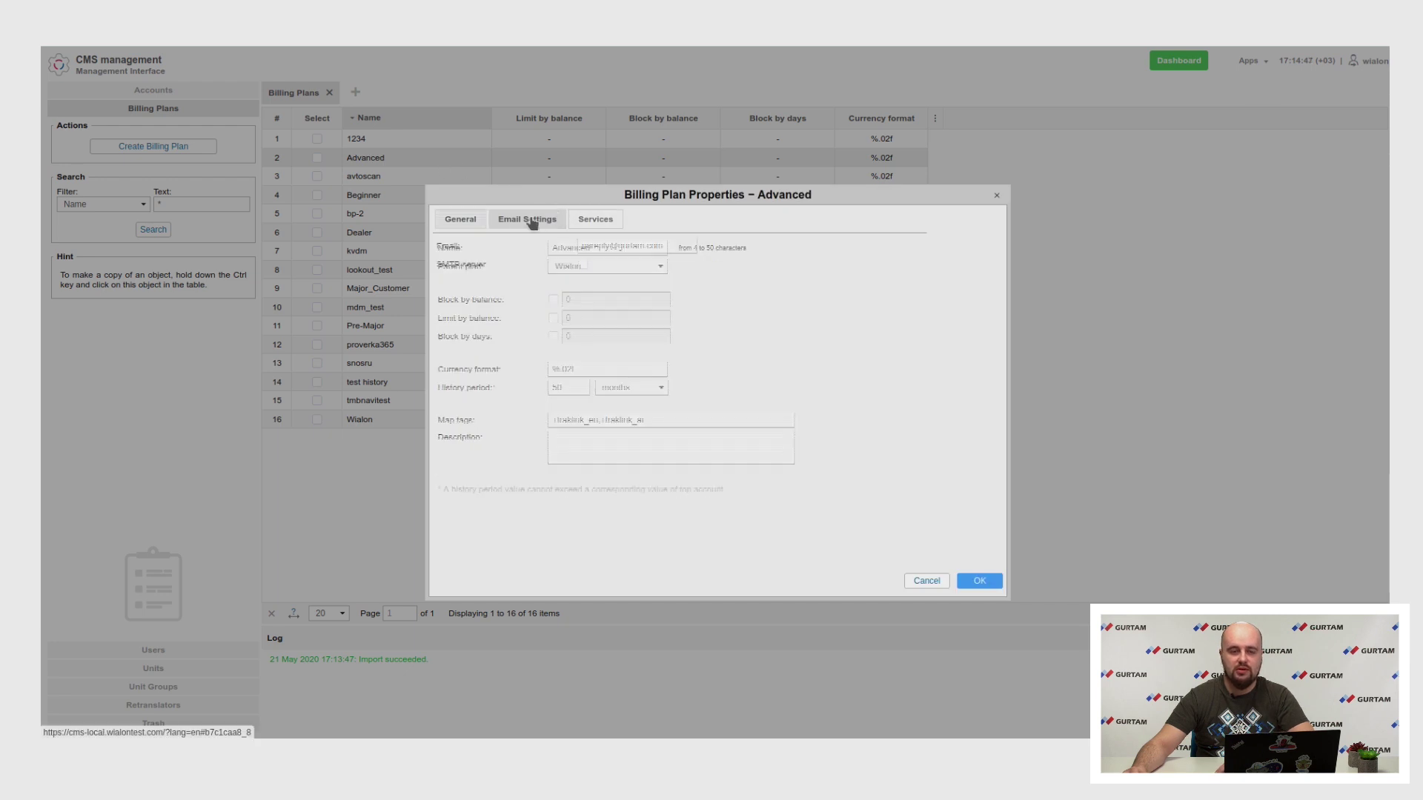
left_click(583, 265)
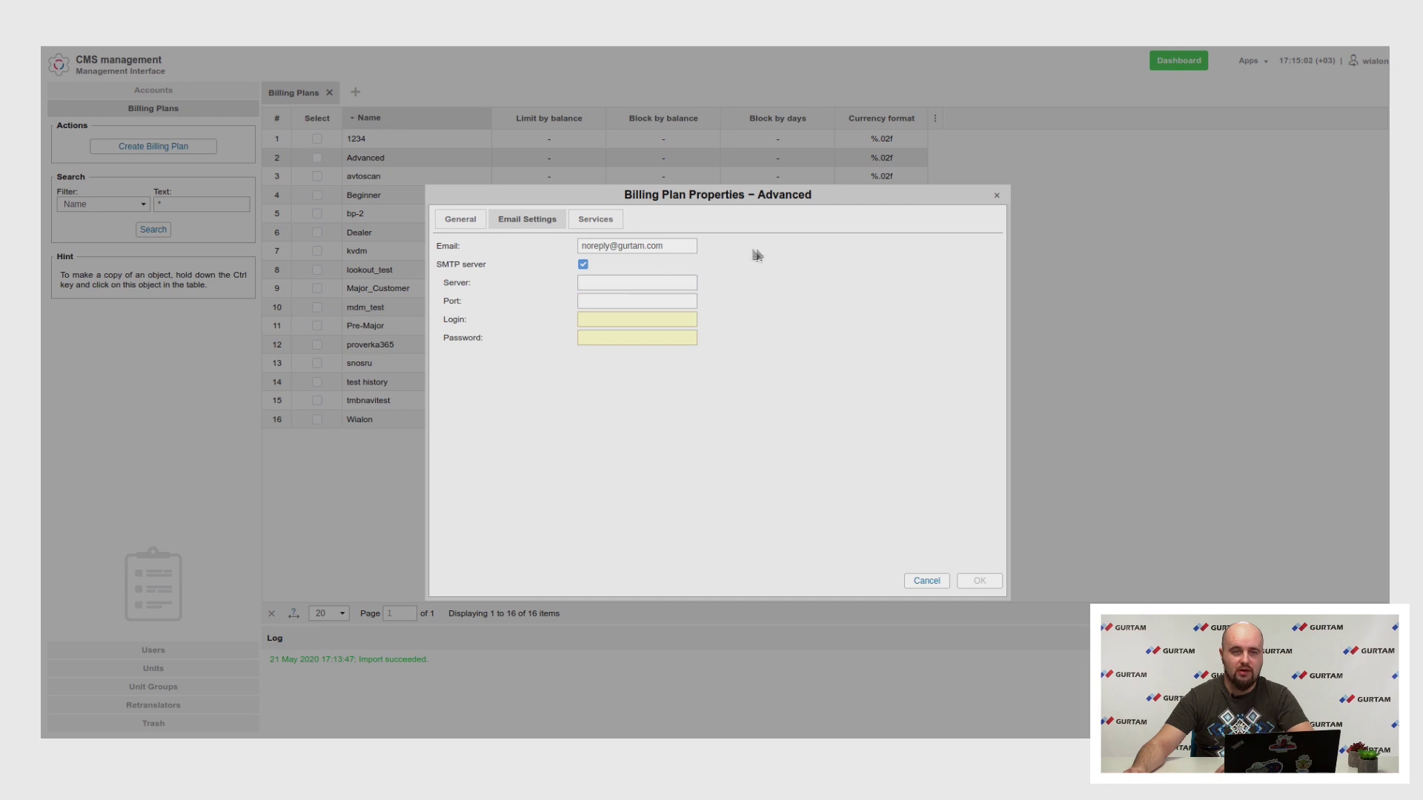
left_click(996, 195)
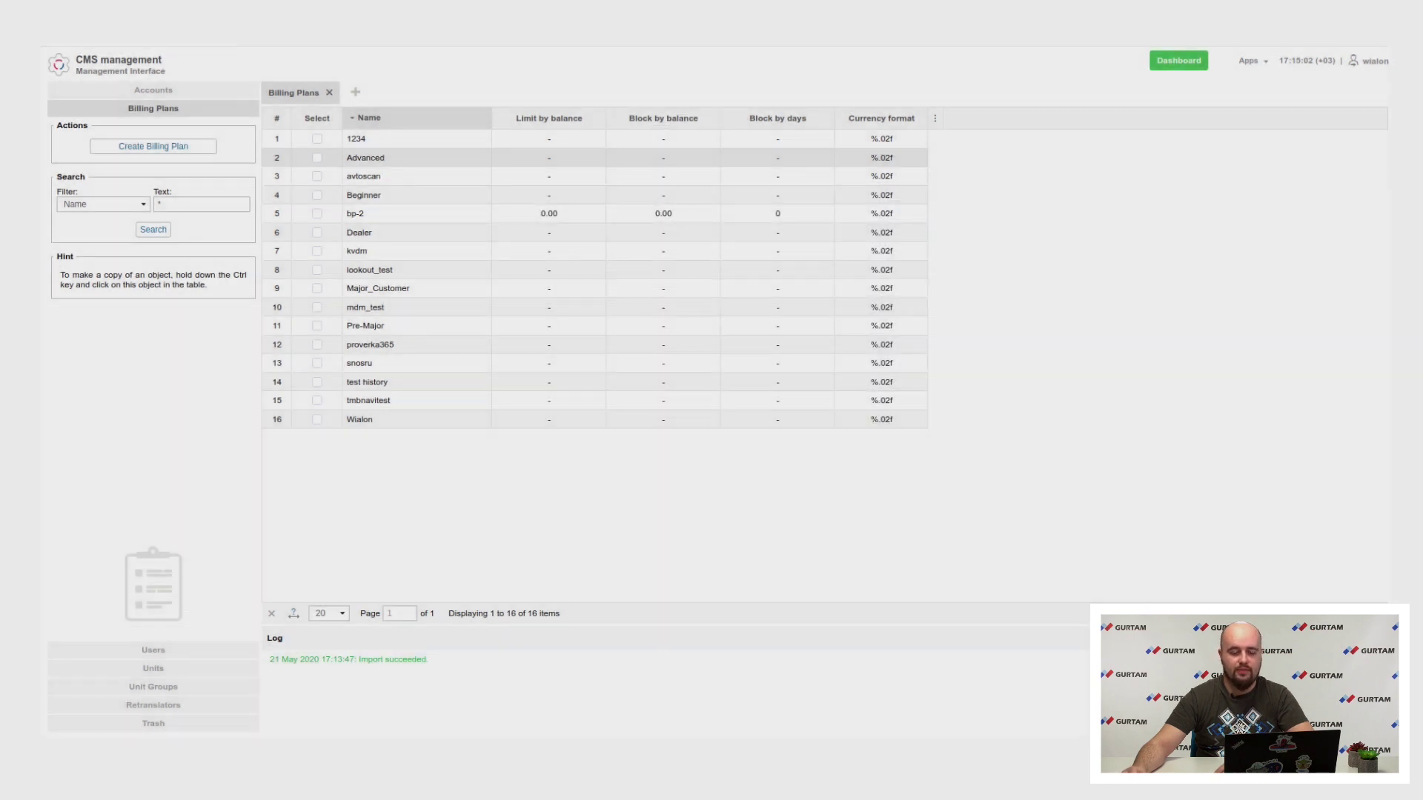
- Return to the Wialon Local system settings and show the language choices for the administrator's email
key("ctrl+Tab")
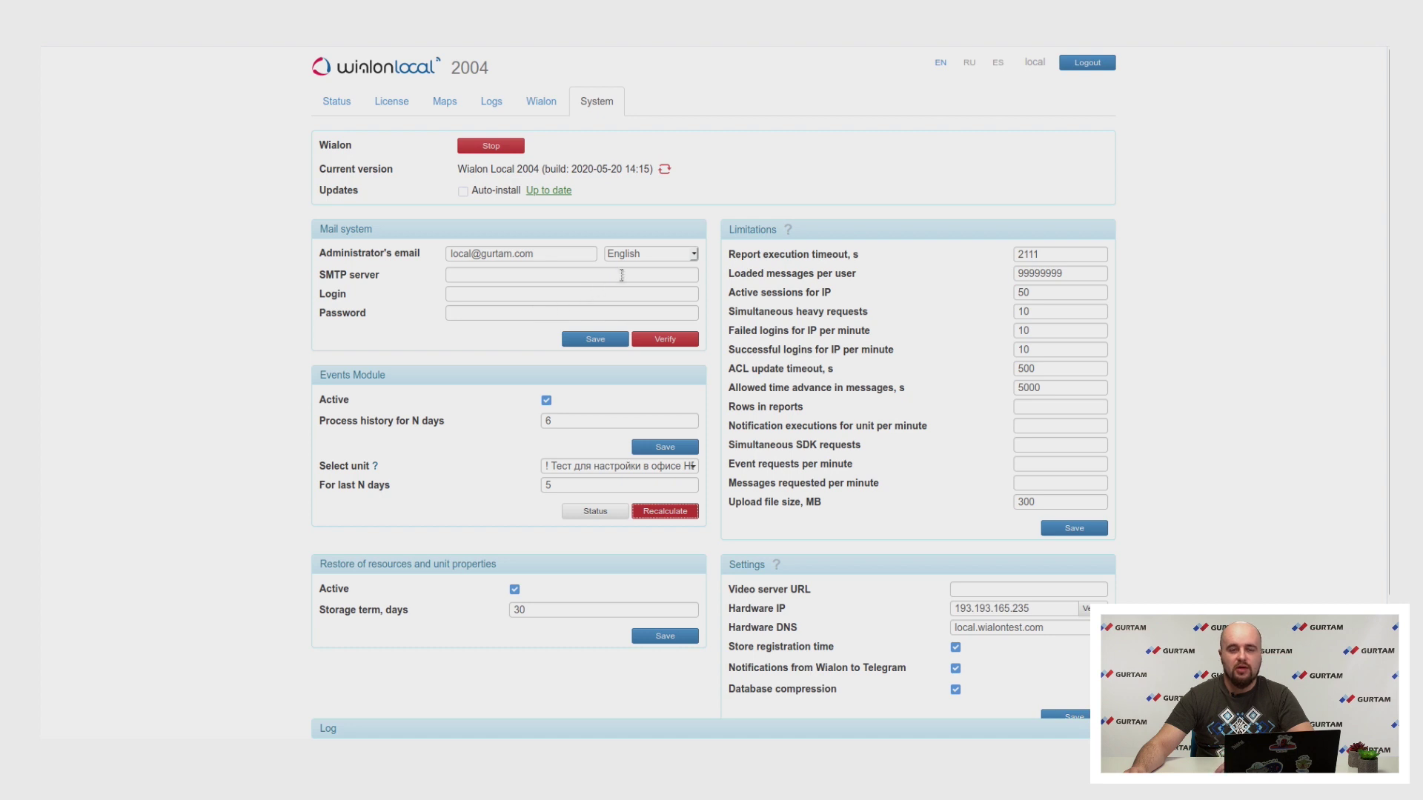
left_click(662, 261)
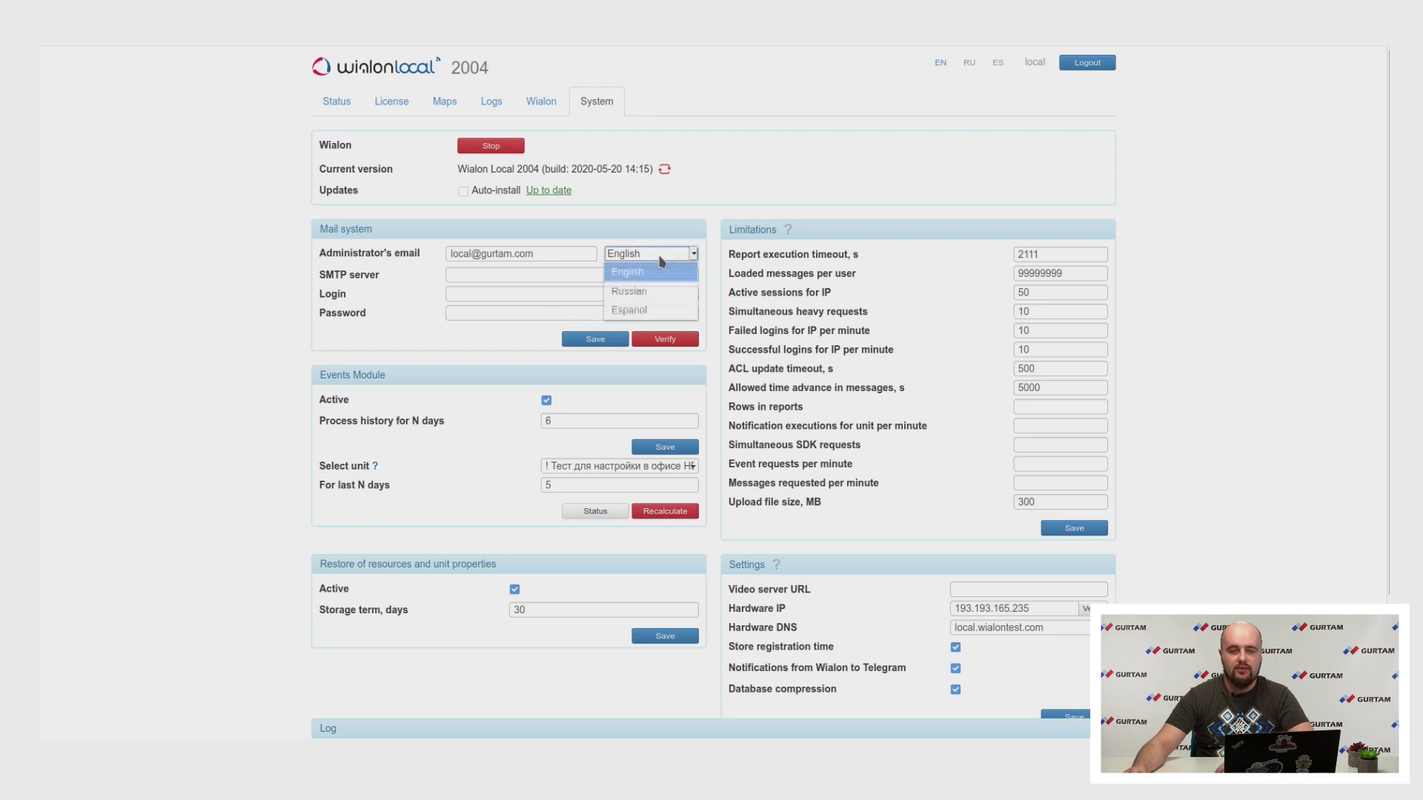
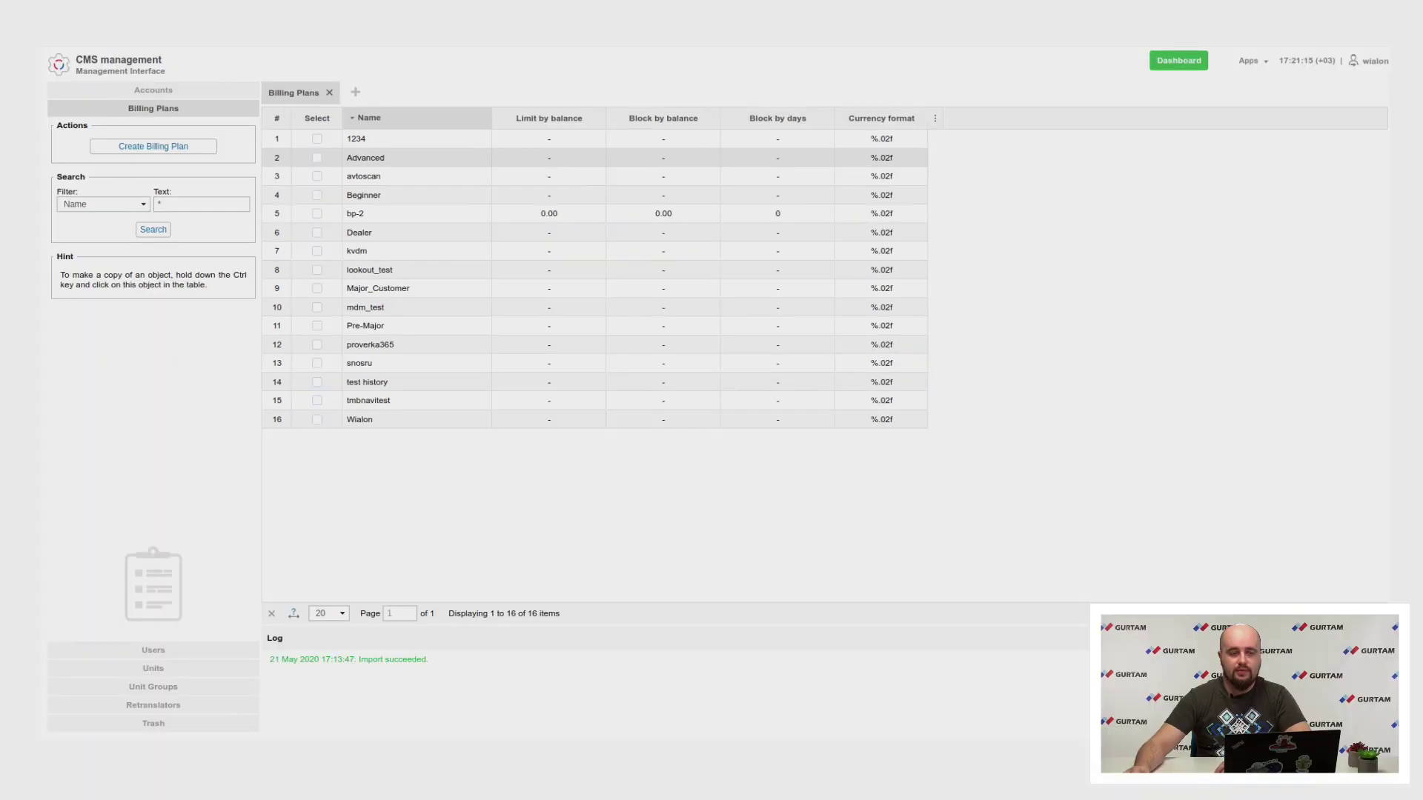
- Search the accounts in CMS management by name for *wialon
left_click(190, 84)
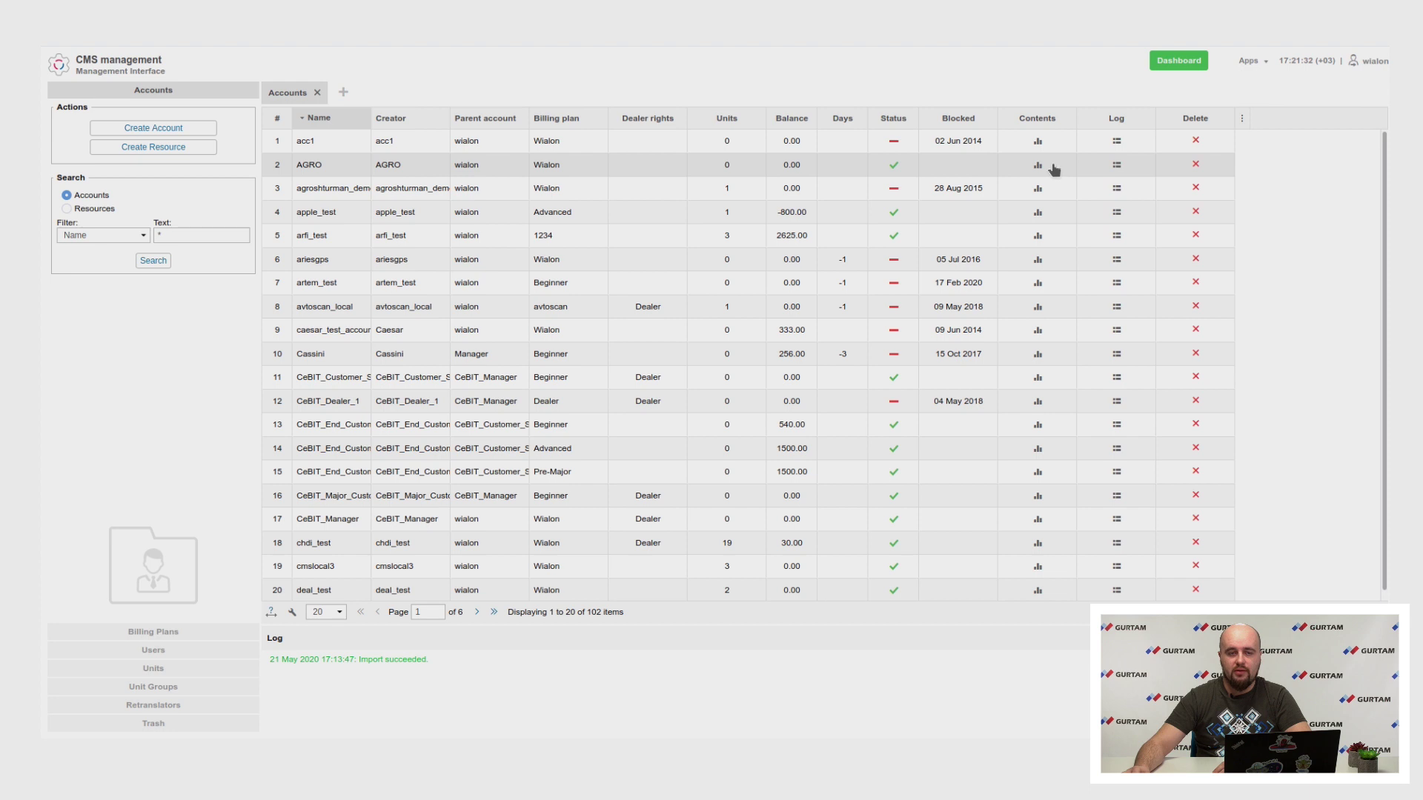
left_click(222, 235)
type("wialo")
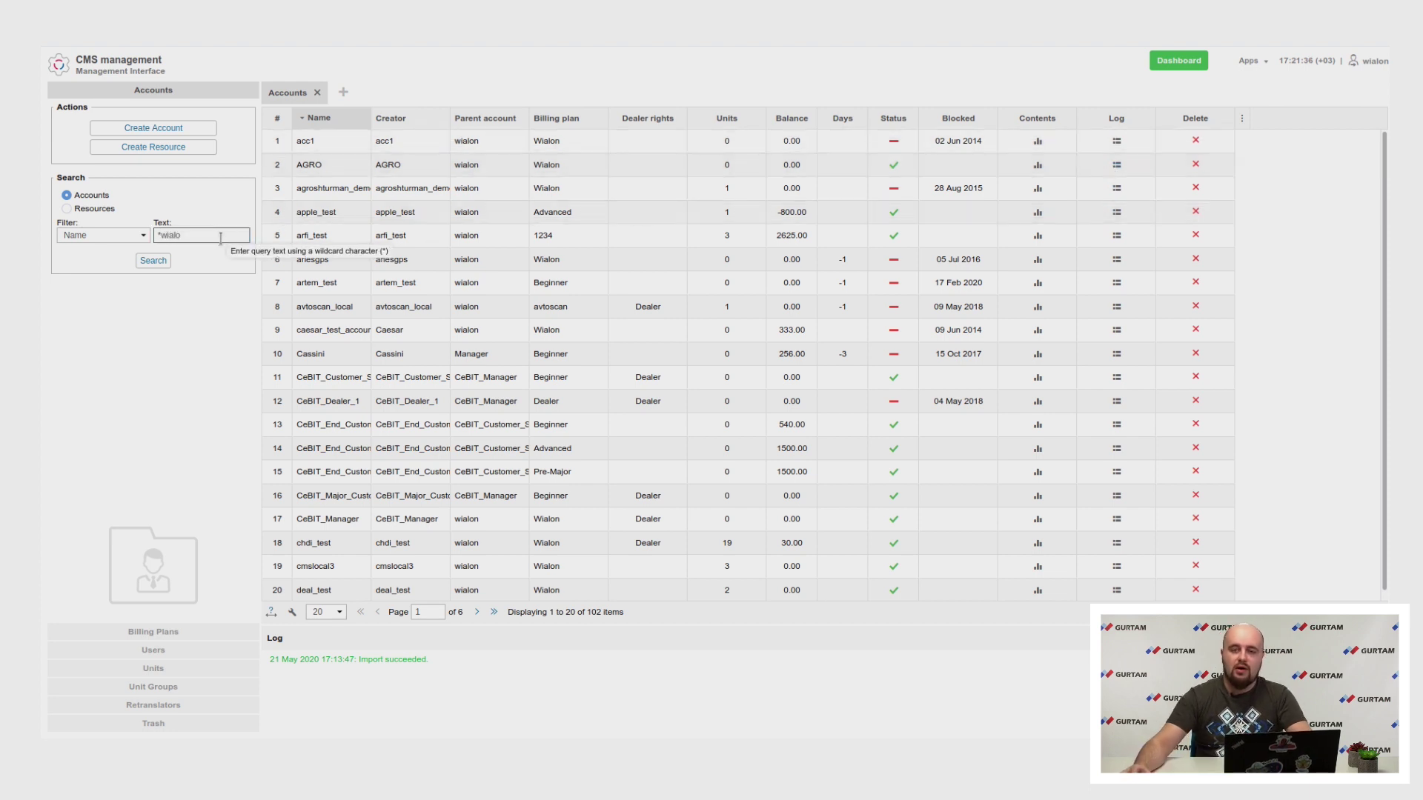
type("n")
key("Return")
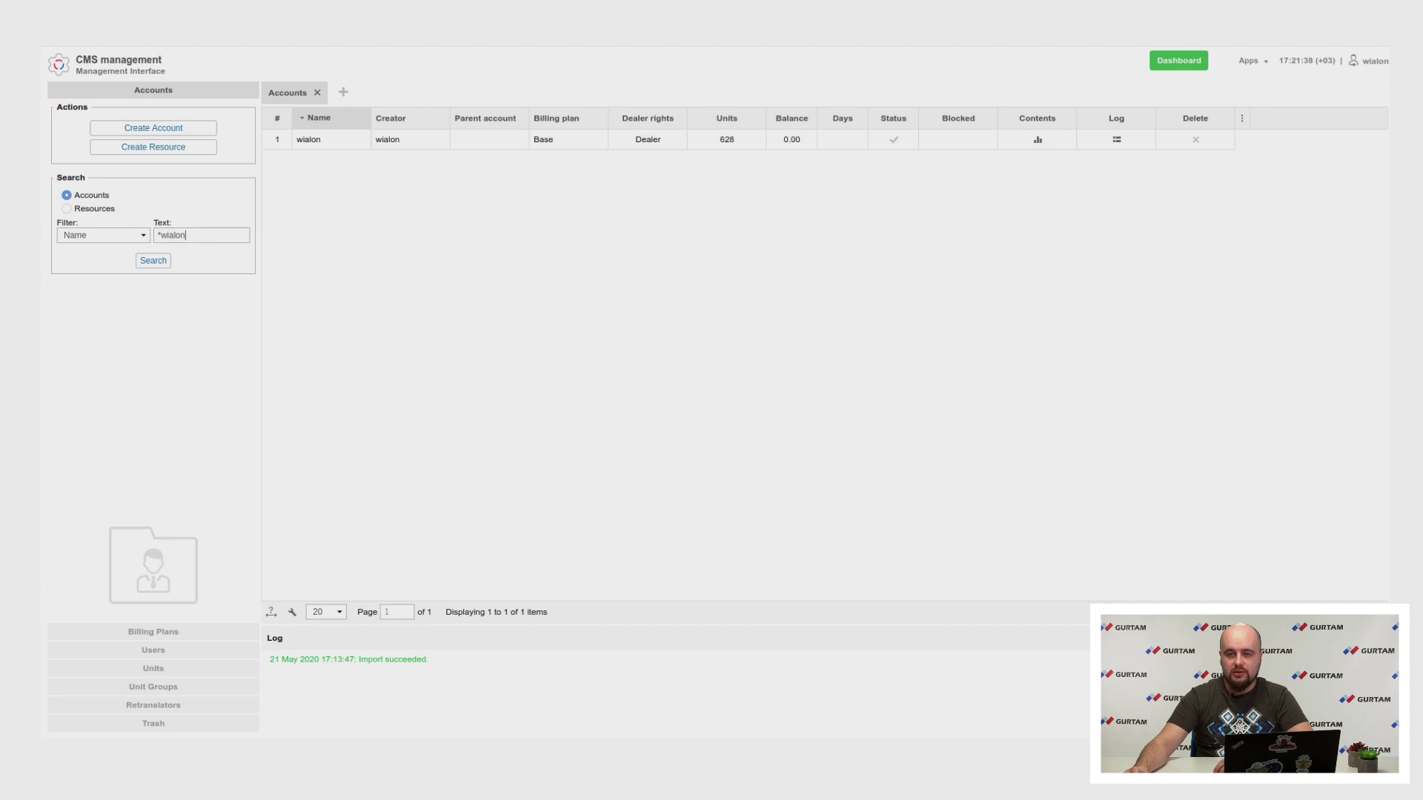
- Examine the logged actions of the wialon account, and close the log
left_click(1117, 141)
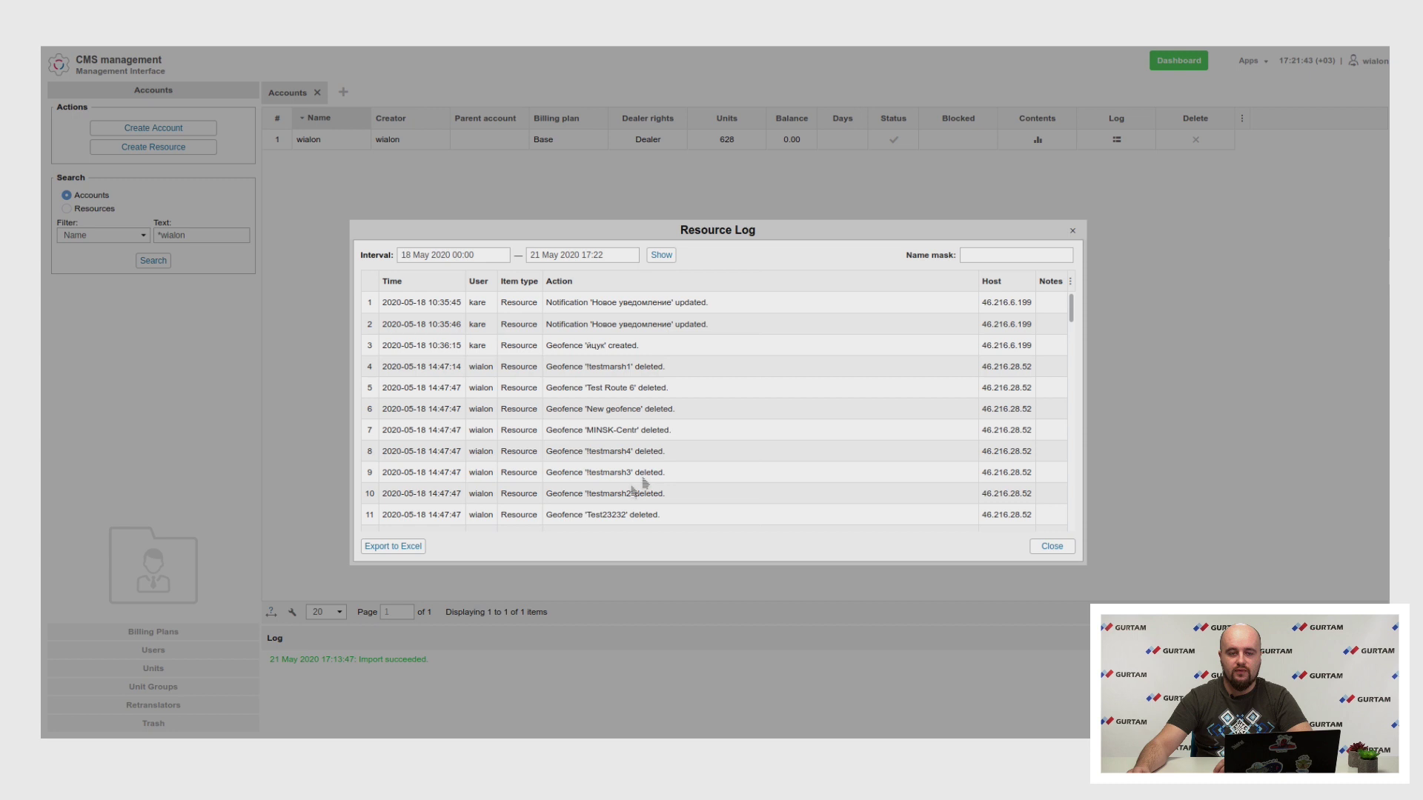
scroll(569, 337, "down", 3)
scroll(571, 339, "down", 1)
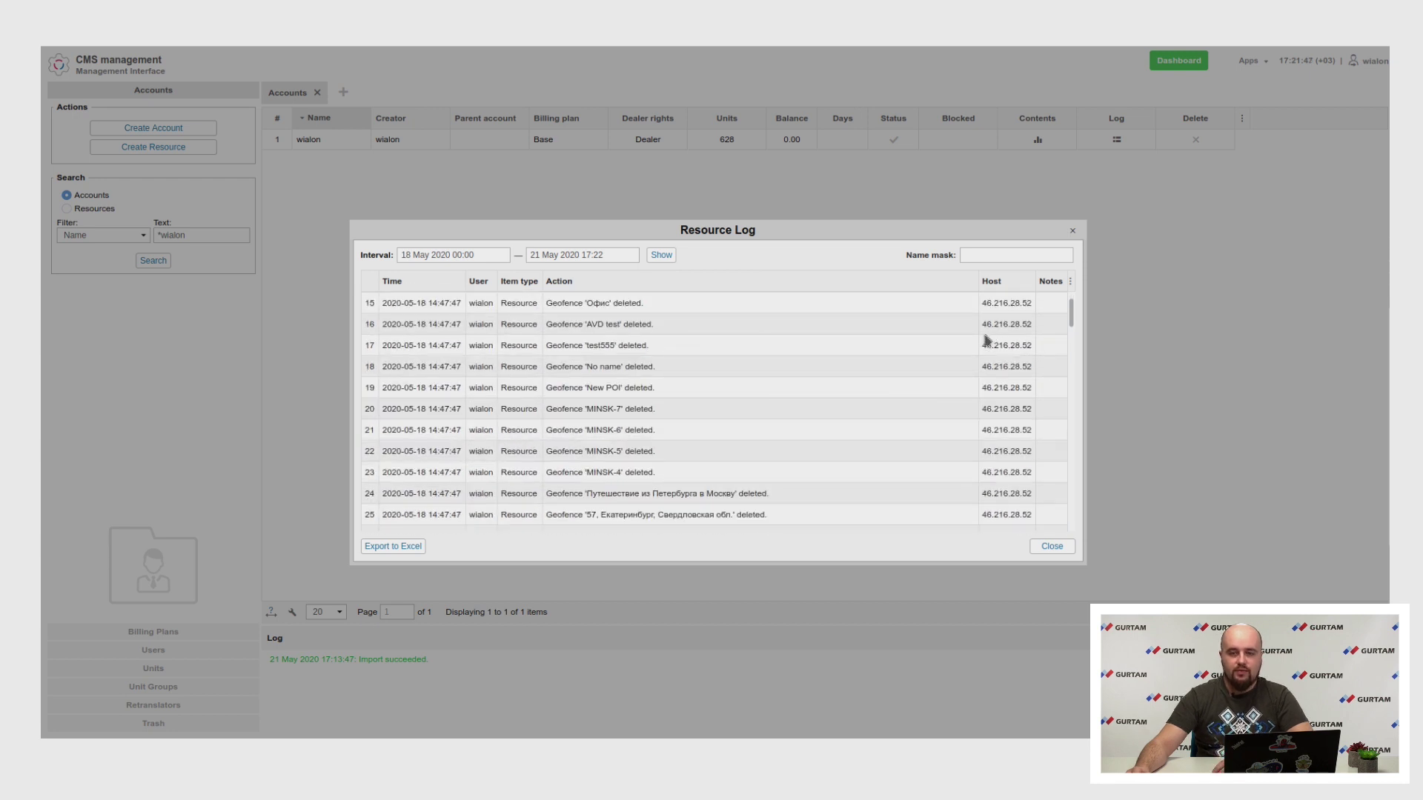
left_click(1073, 232)
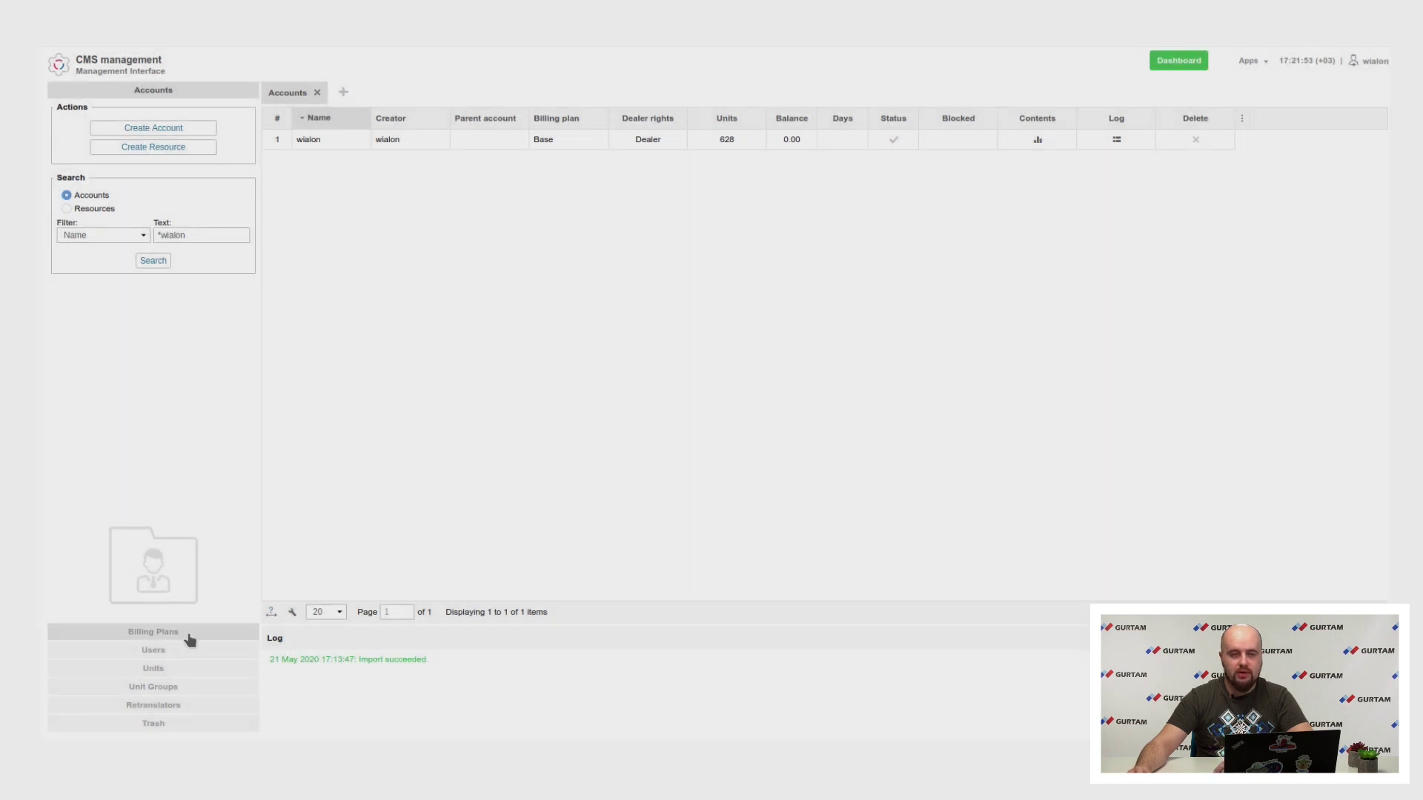
- Close the wialon account's properties and list all accounts by resetting the name filter to *
double_click(362, 152)
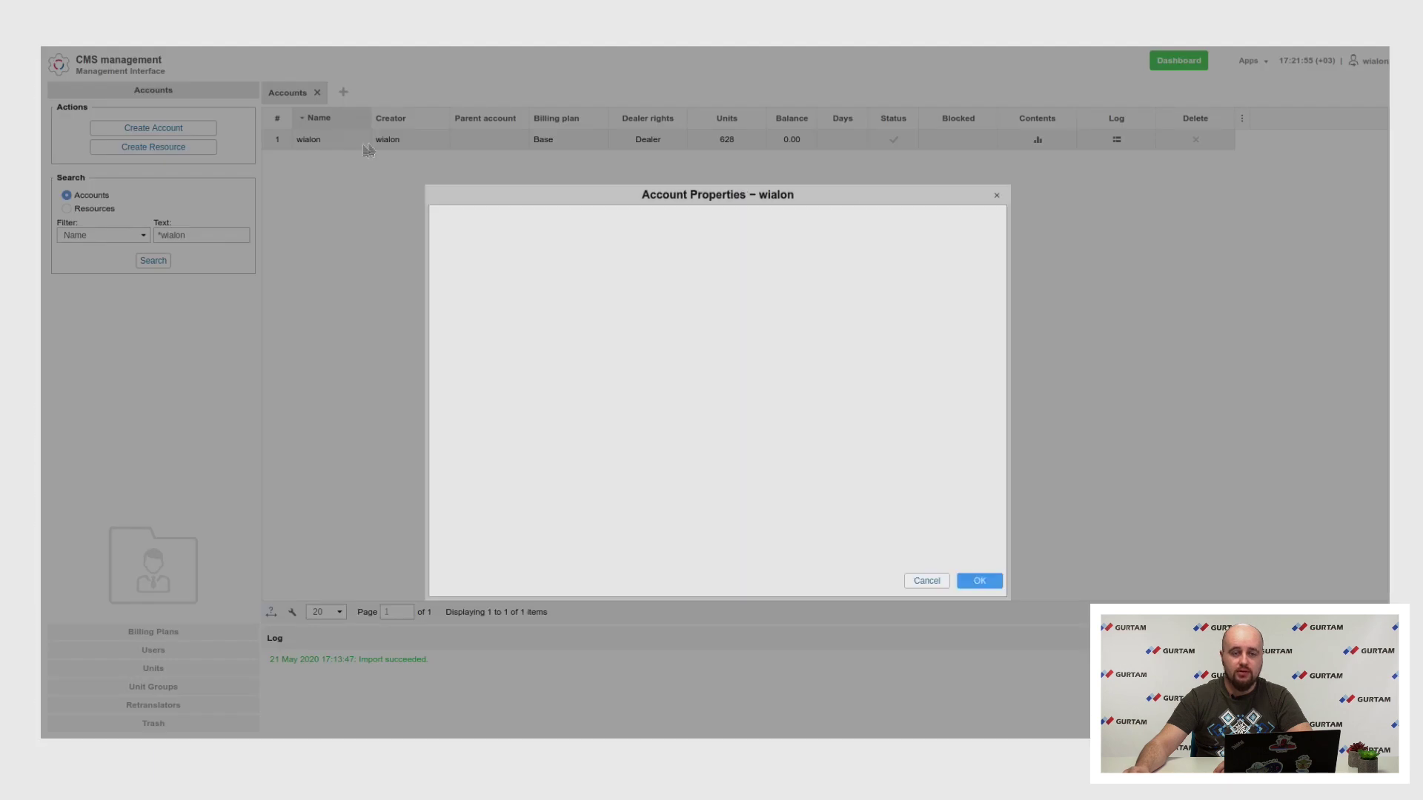
left_click(997, 192)
double_click(179, 235)
type("win")
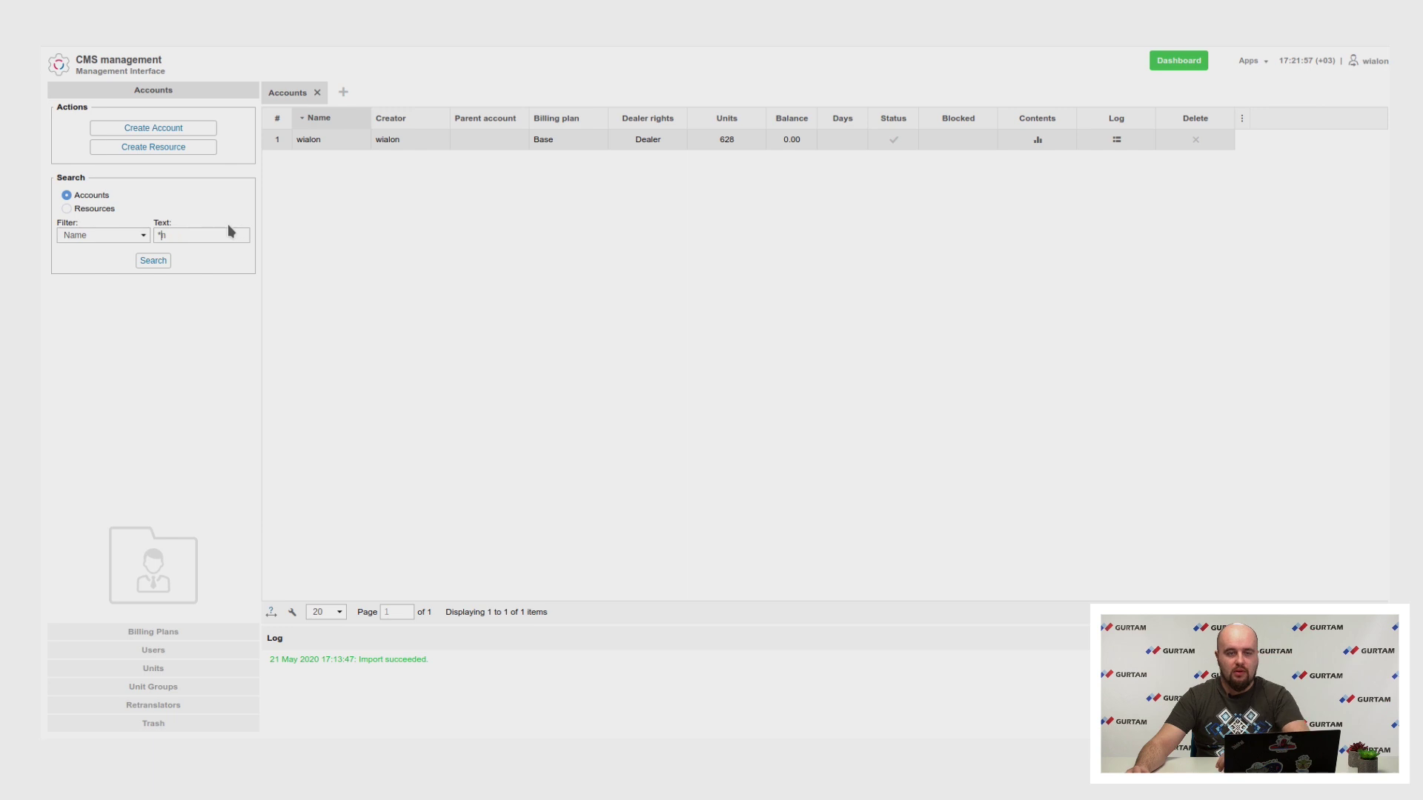
key("BackSpace")
key("BackSpace")
key("BackSpace")
left_click(164, 260)
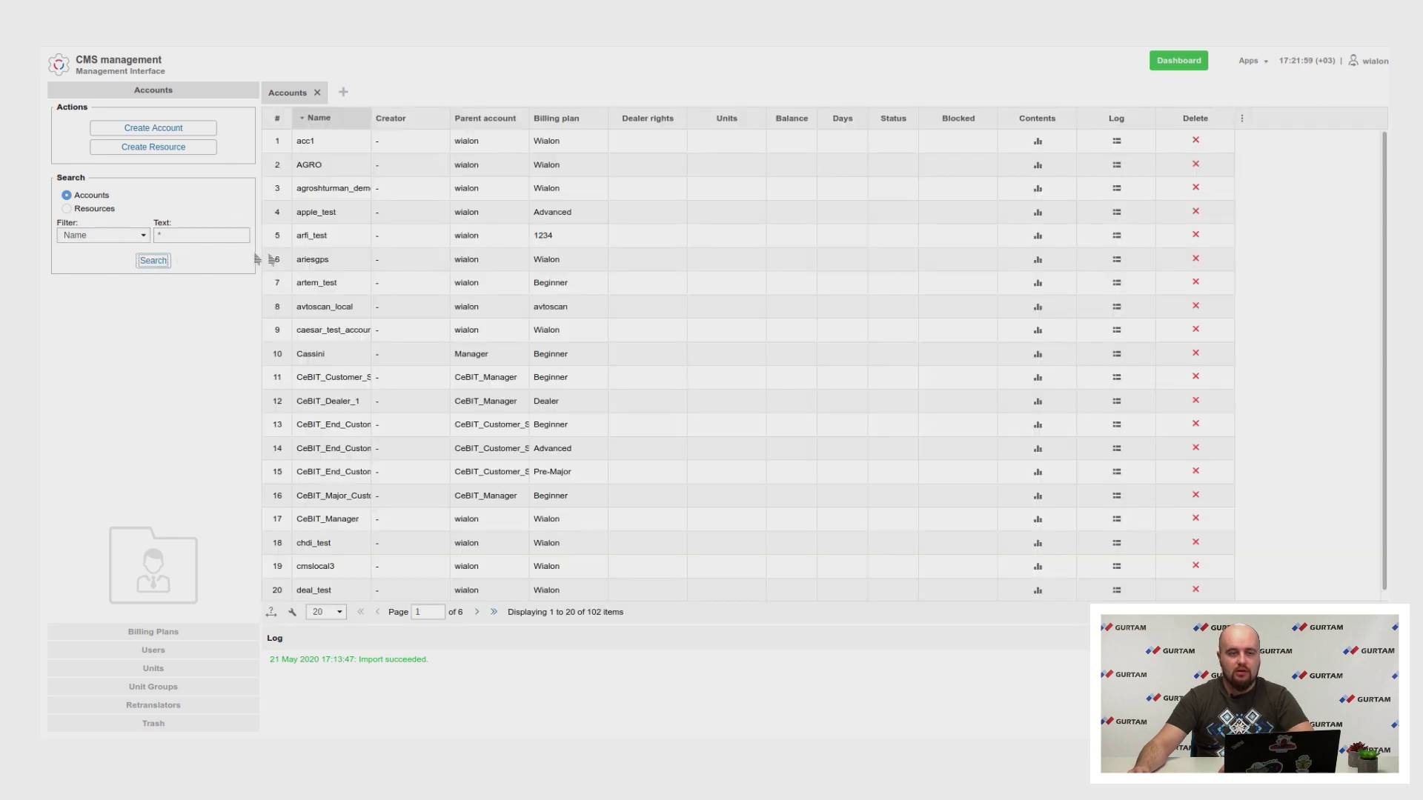
- Try setting the AGRO account's history period to 10 months in its restrictions, and close the properties without saving
double_click(335, 164)
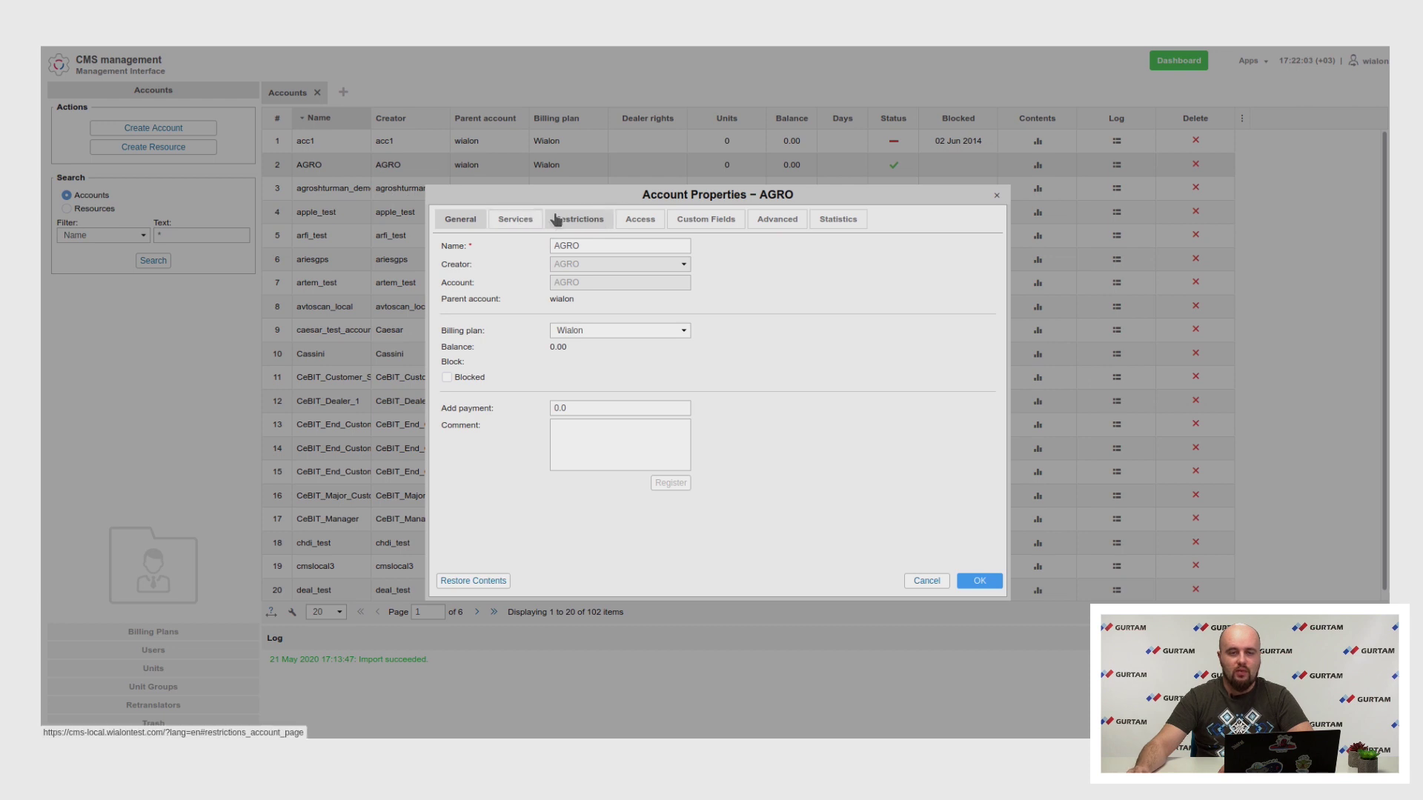
left_click(565, 221)
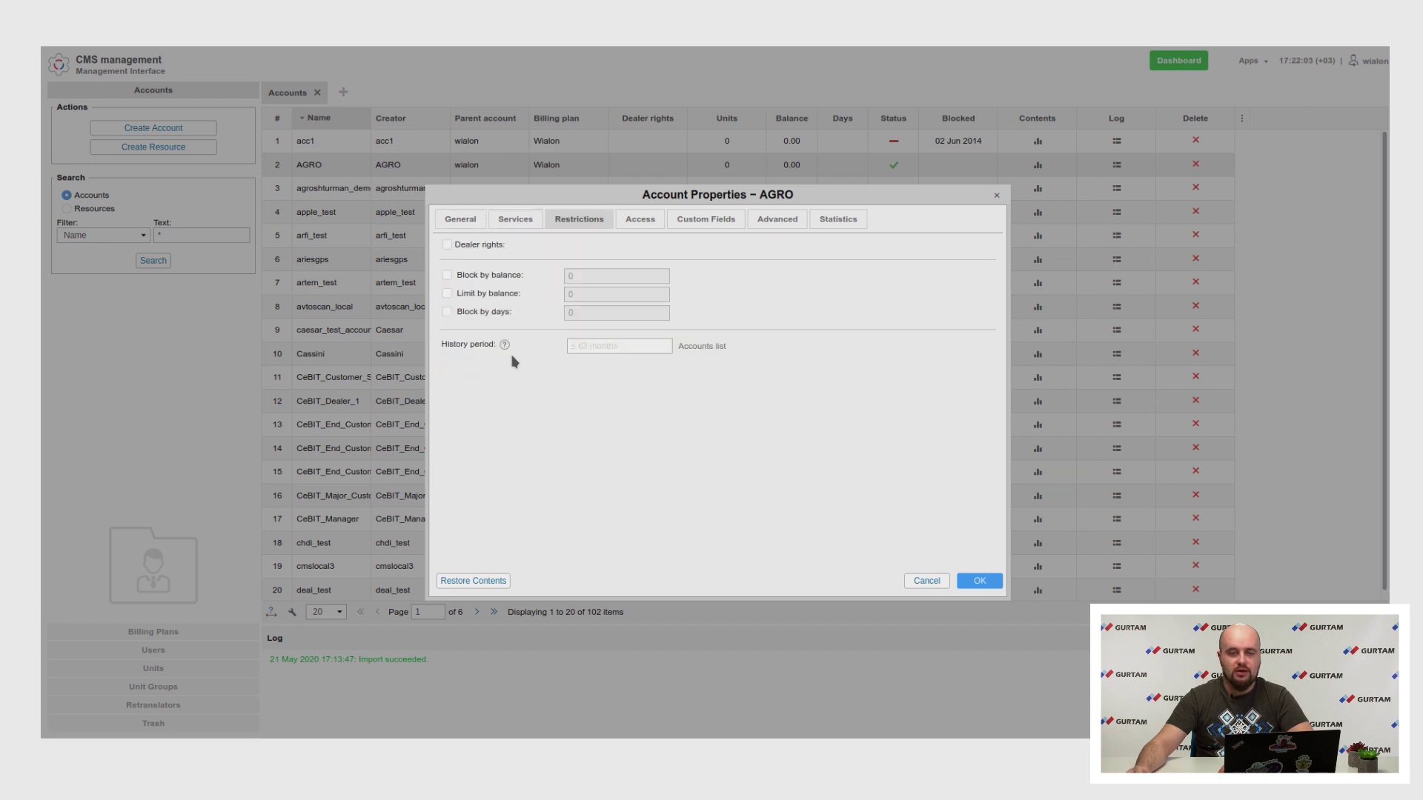
left_click(585, 350)
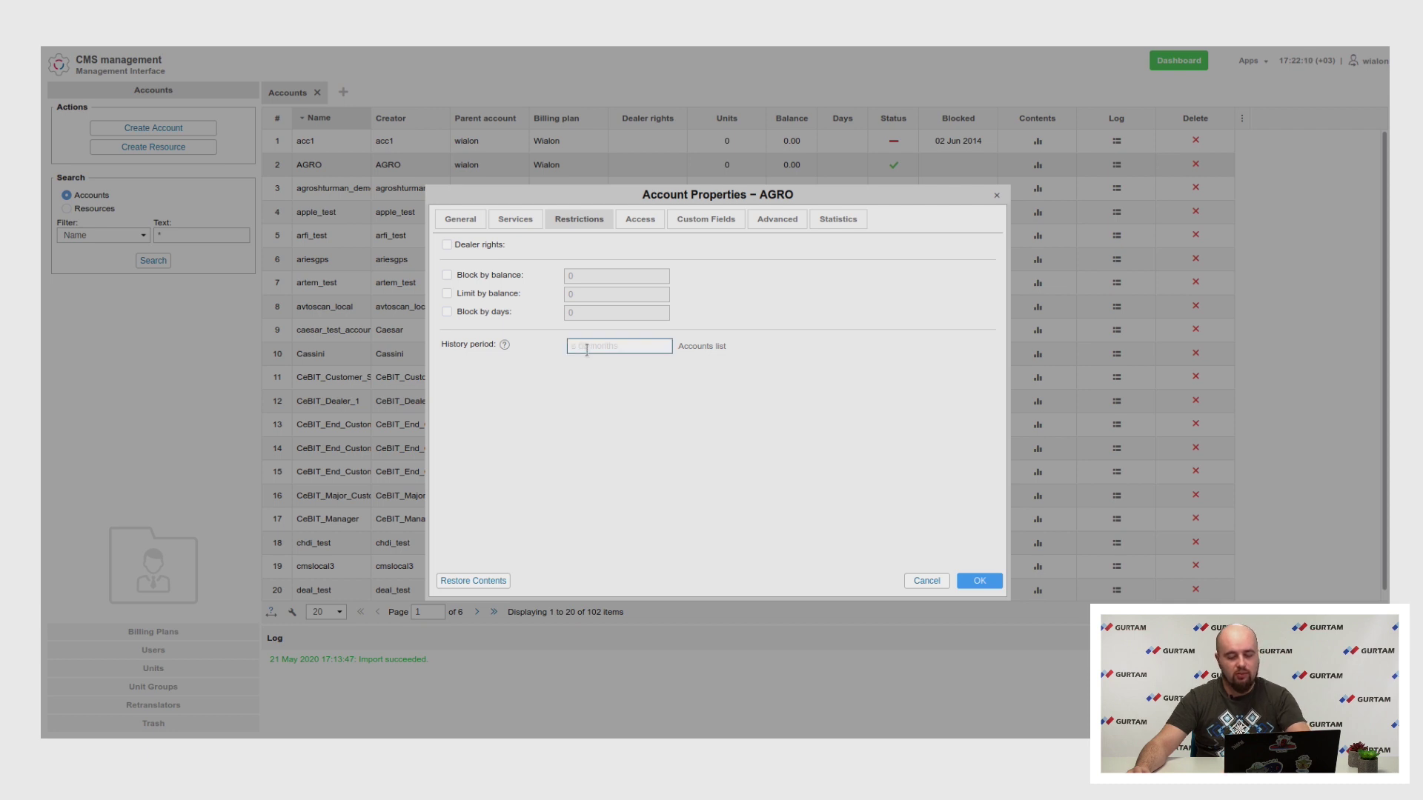
type("10")
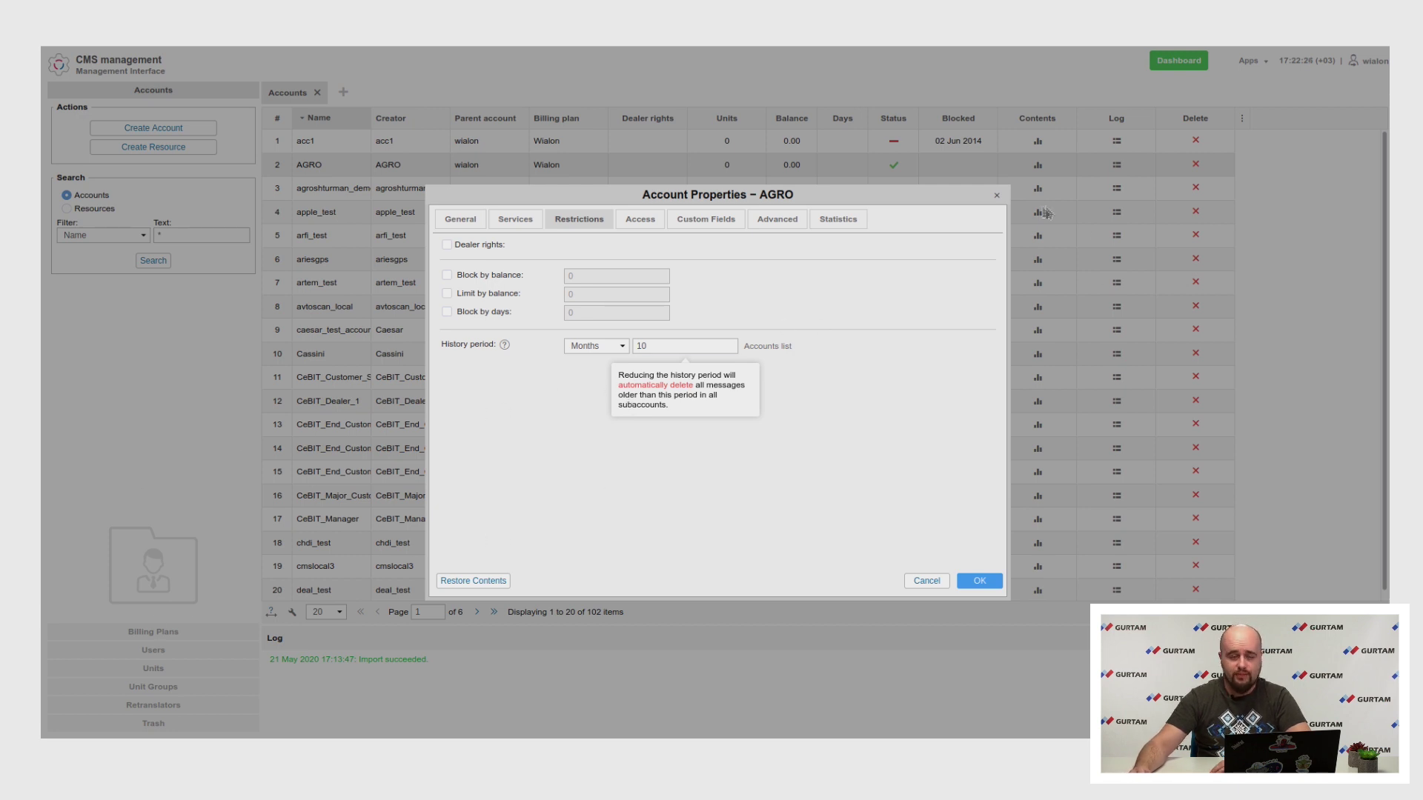
left_click(997, 196)
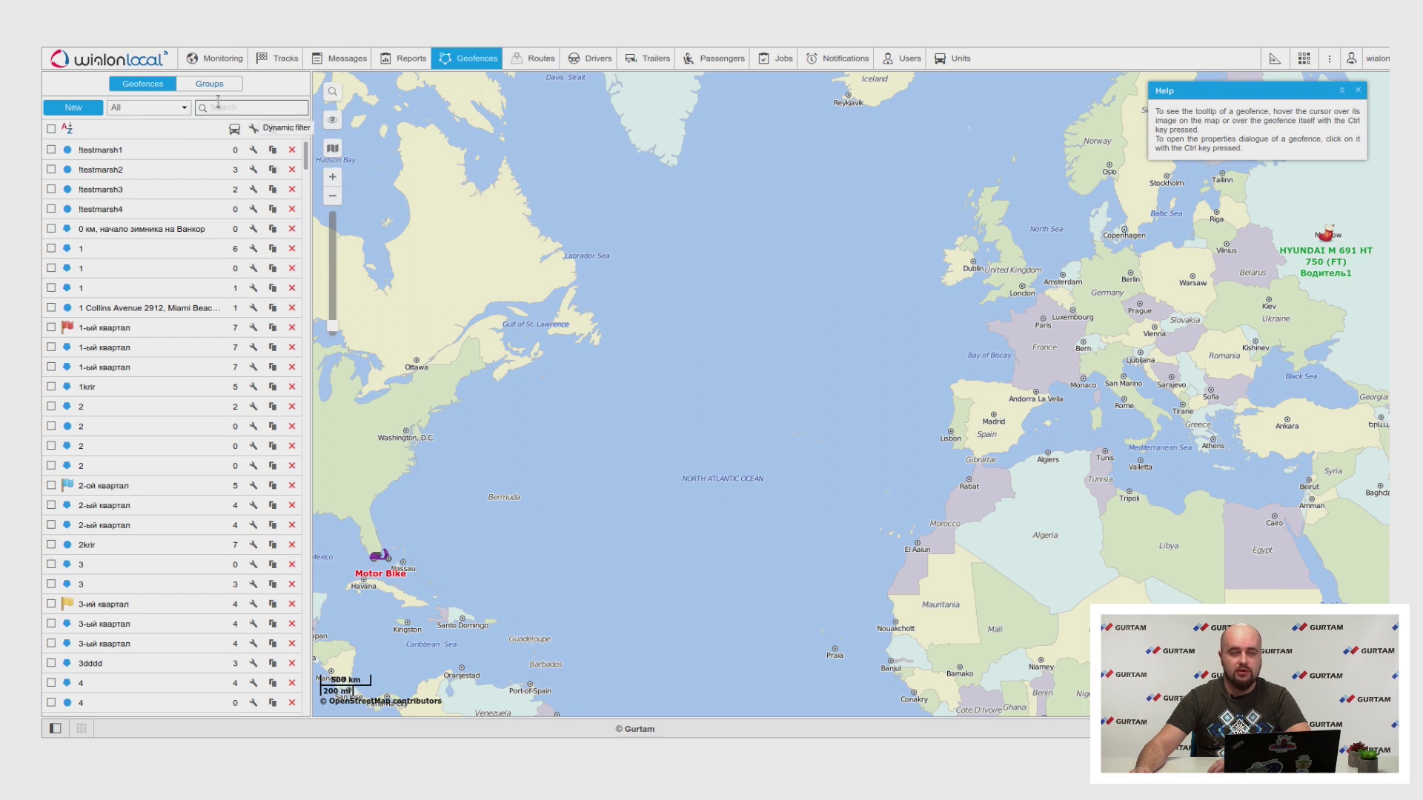
- Switch to Wialon Local monitoring, view the dashboard, and filter the unit list by "retra"
left_click(214, 65)
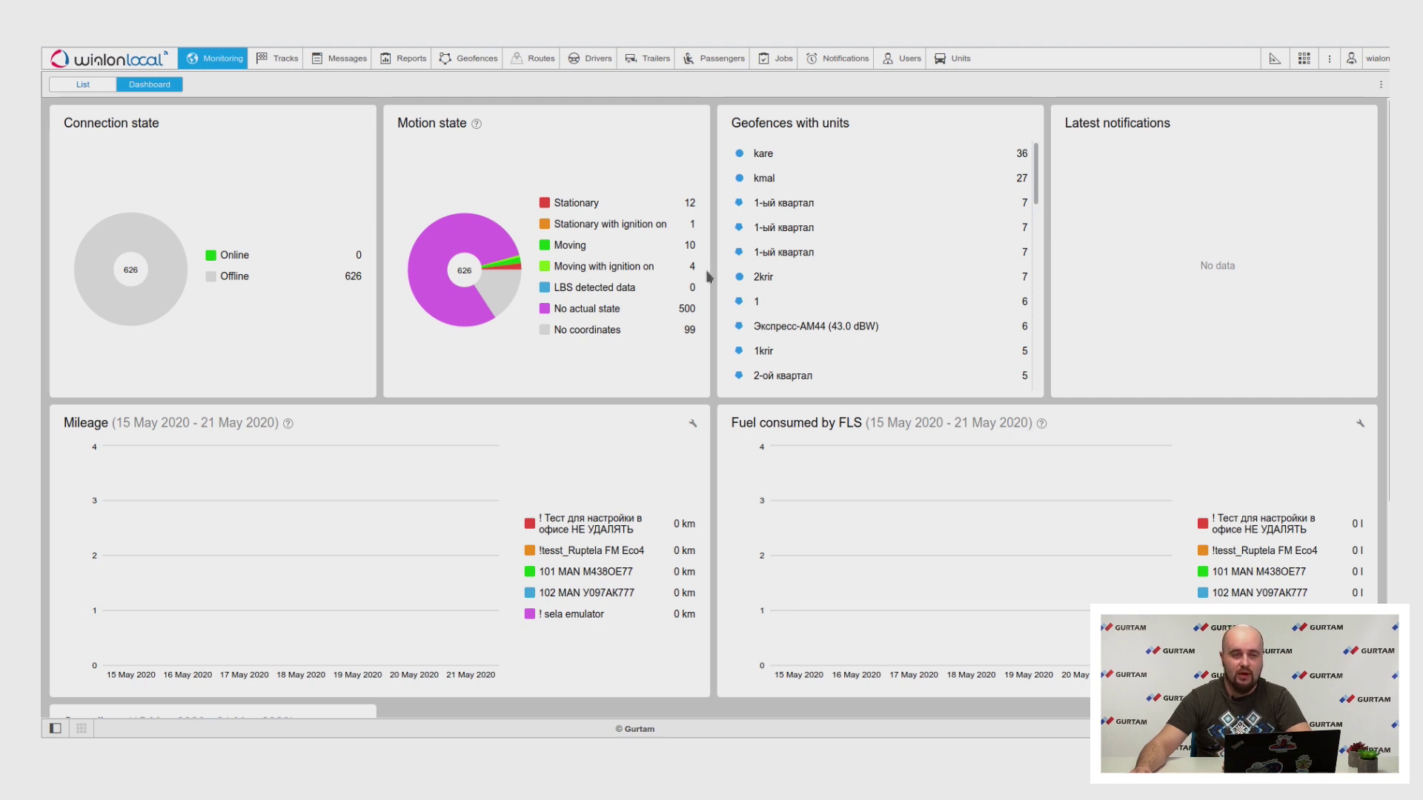
left_click(84, 86)
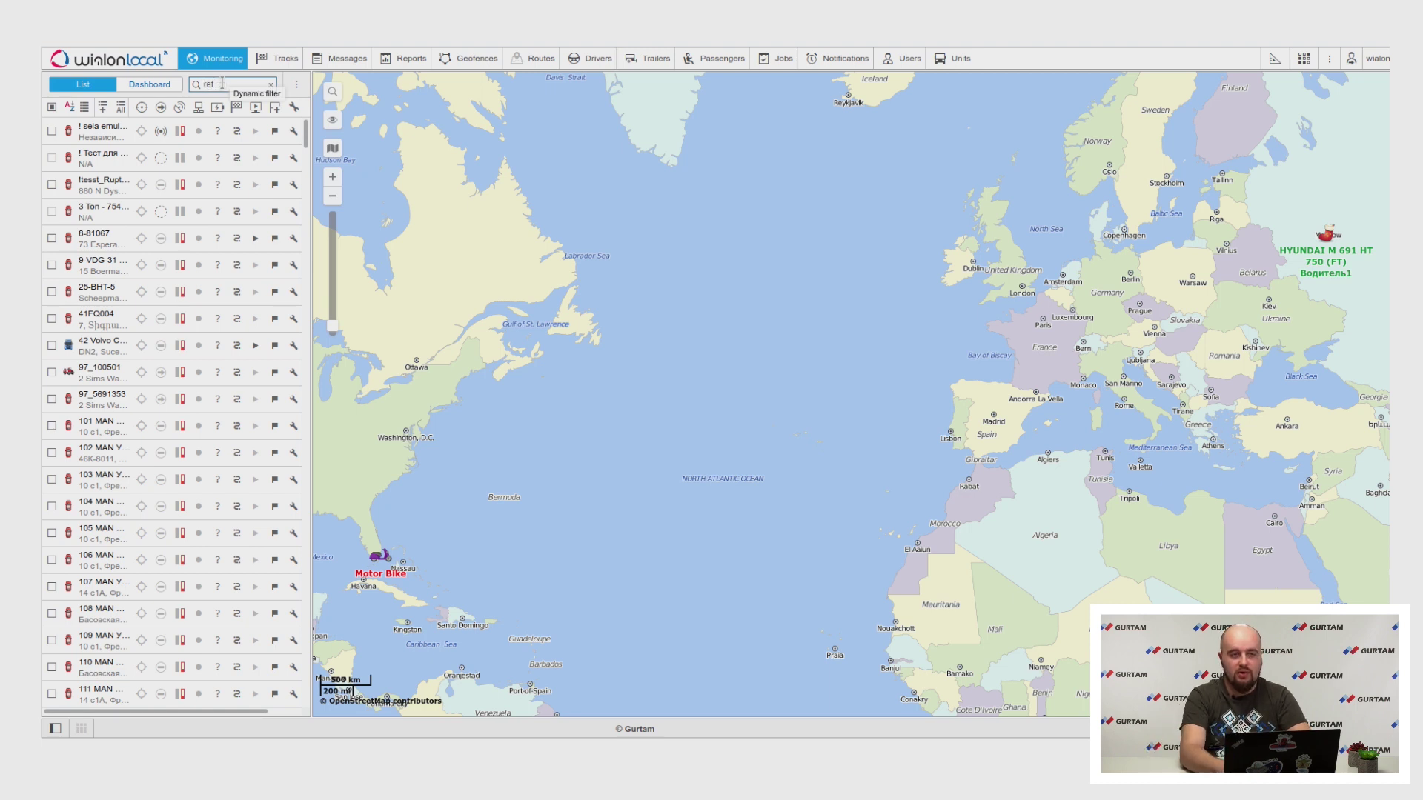
type("a")
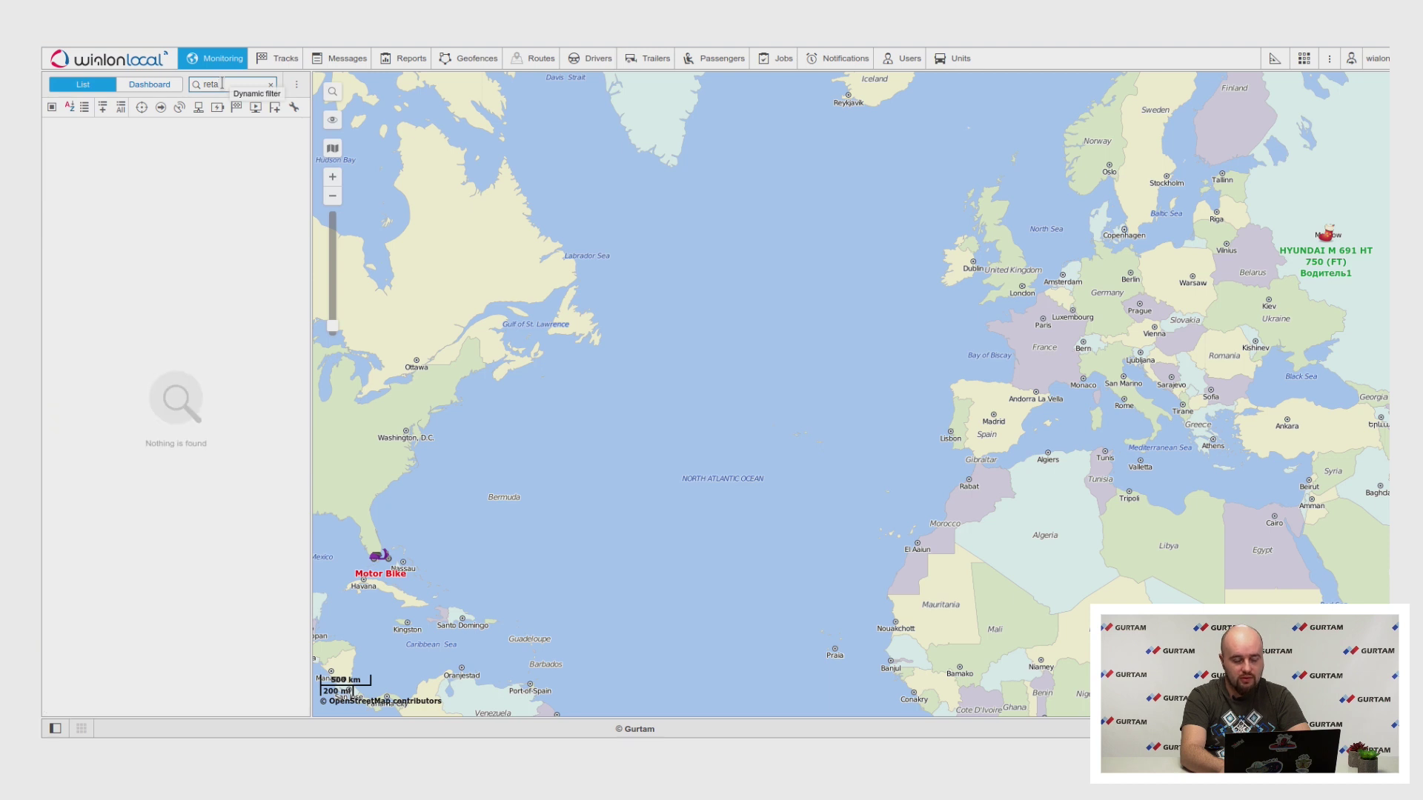
key("BackSpace")
type("ra")
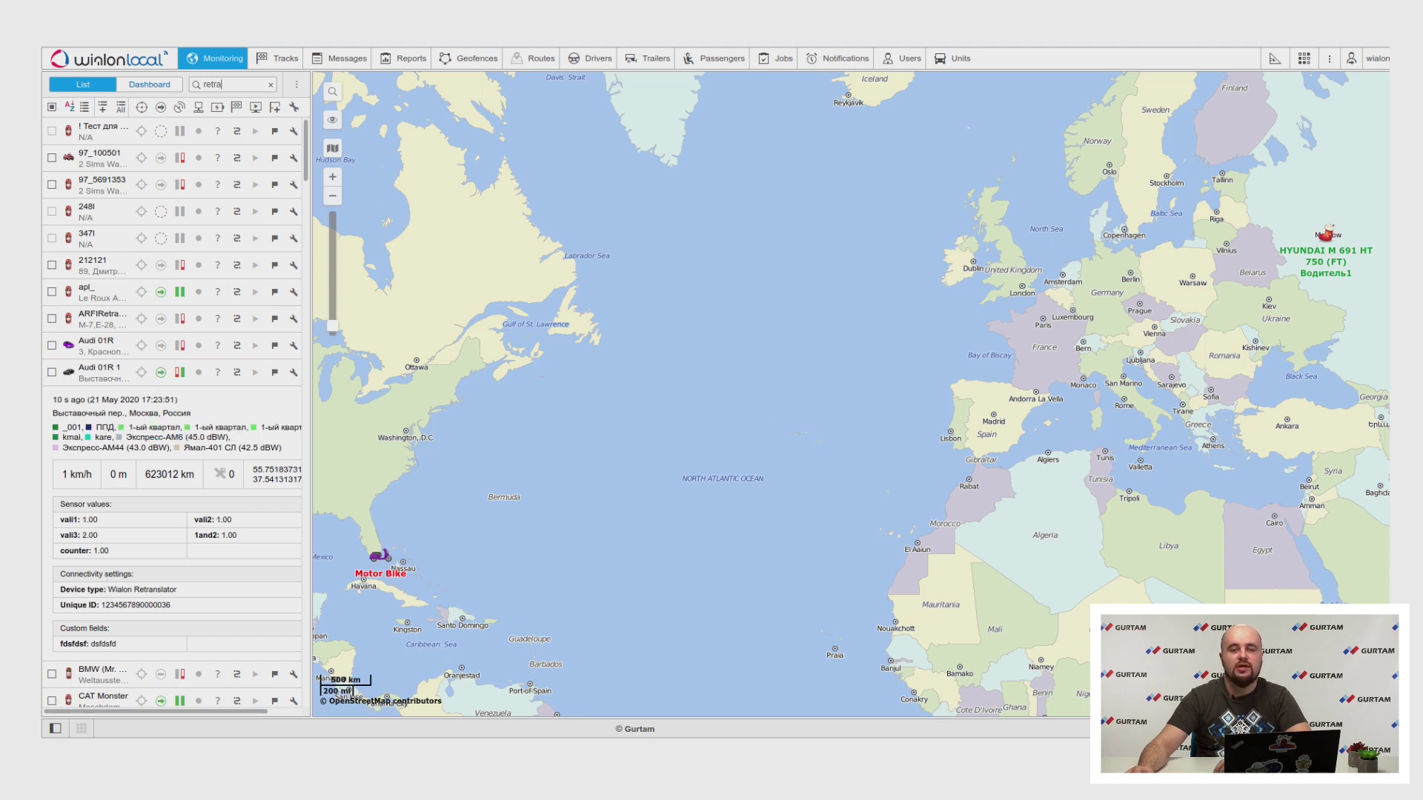
- Review the columns of the fuel thefts table in the report template meetup_1_cusom_sensor, and cancel both dialogs
left_click(406, 58)
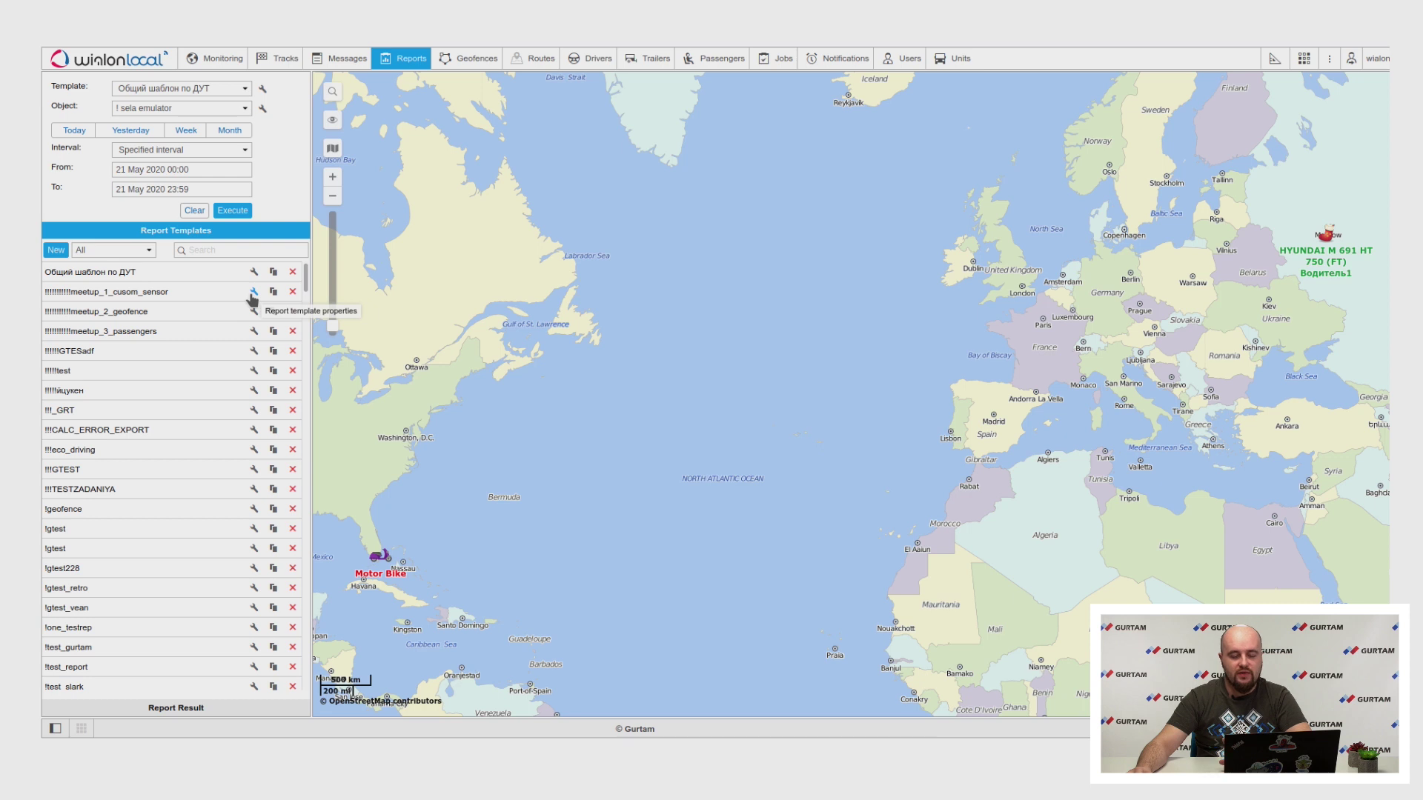
left_click(252, 295)
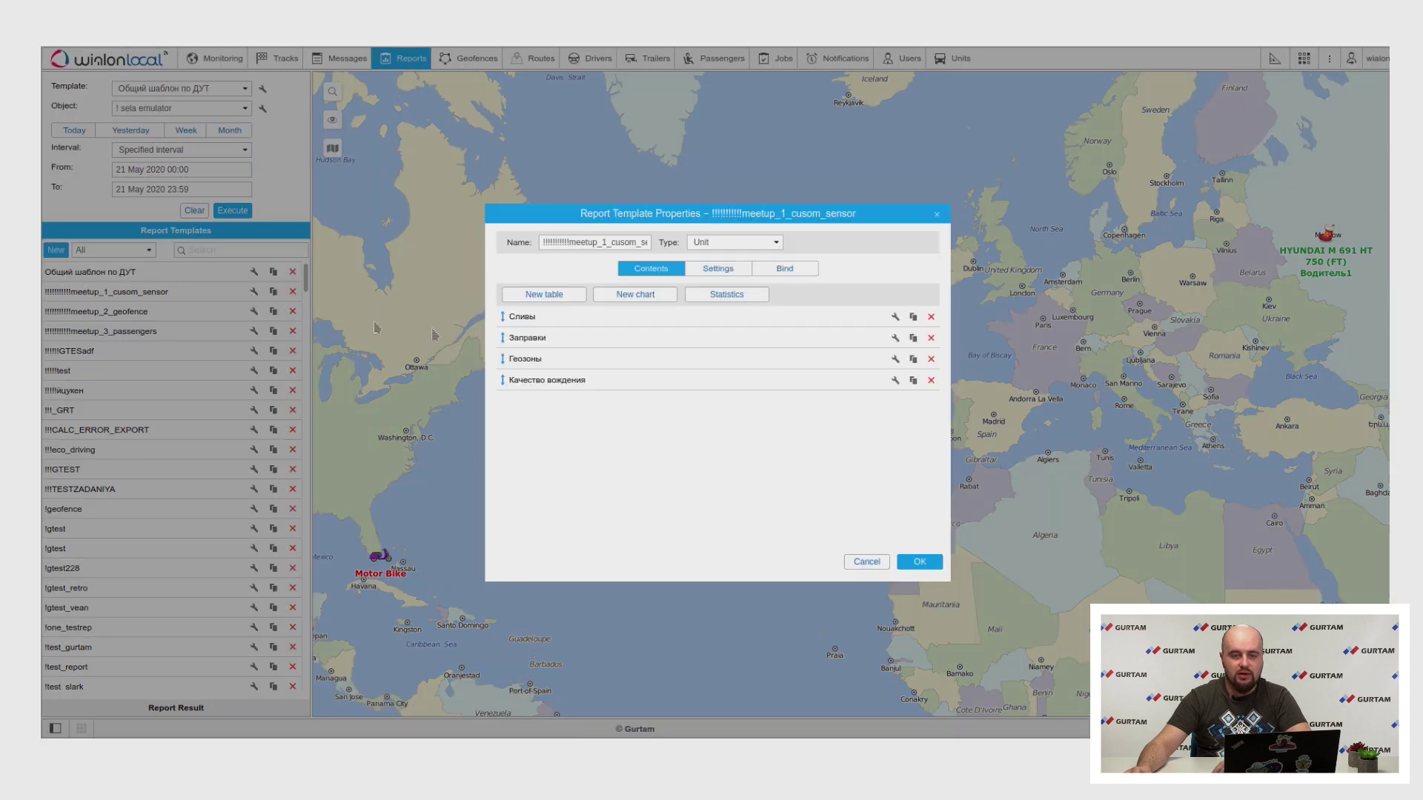
left_click(894, 318)
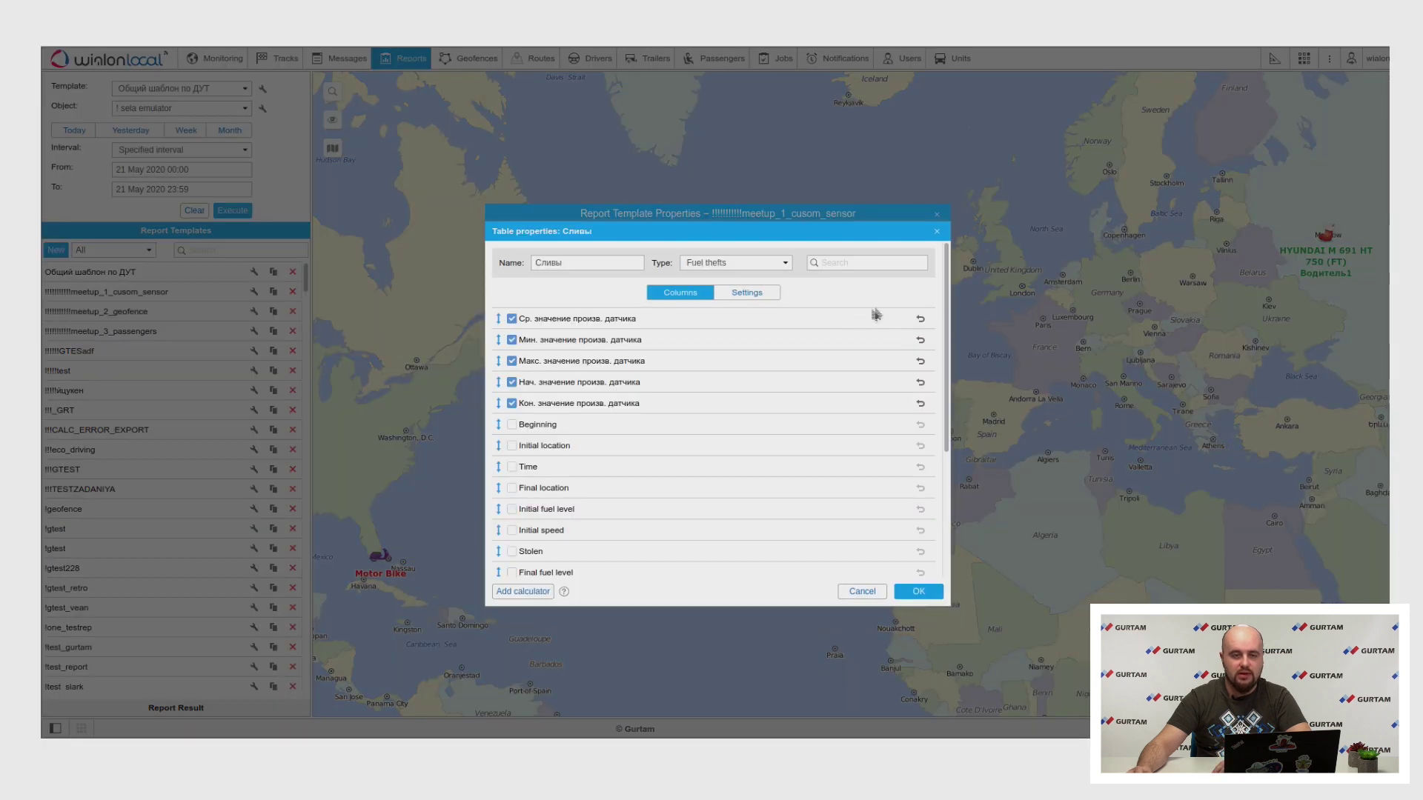
left_click(853, 592)
left_click(854, 558)
- Start a new report template of the Unit type and begin a new table of the Fuel fillings type in it
left_click(55, 250)
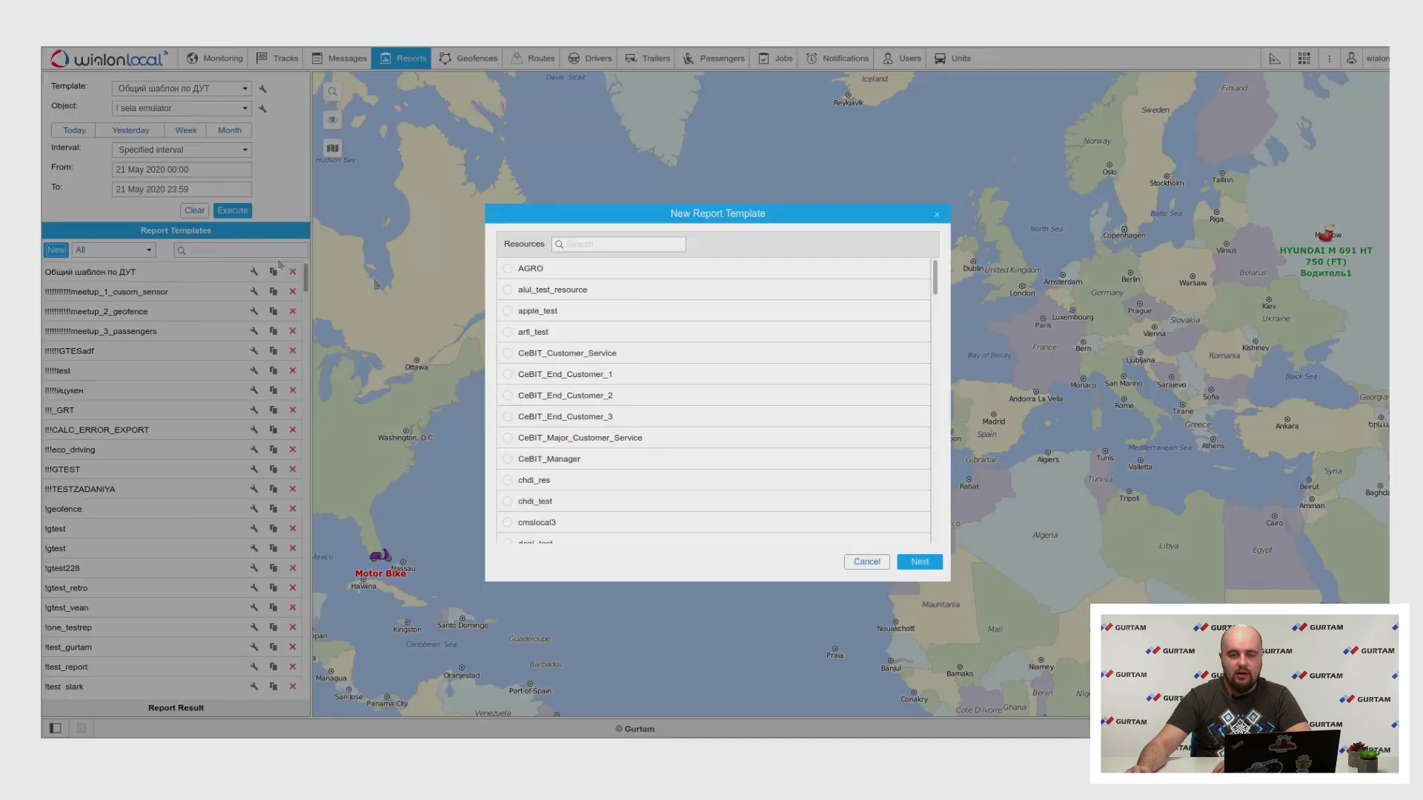
left_click(919, 561)
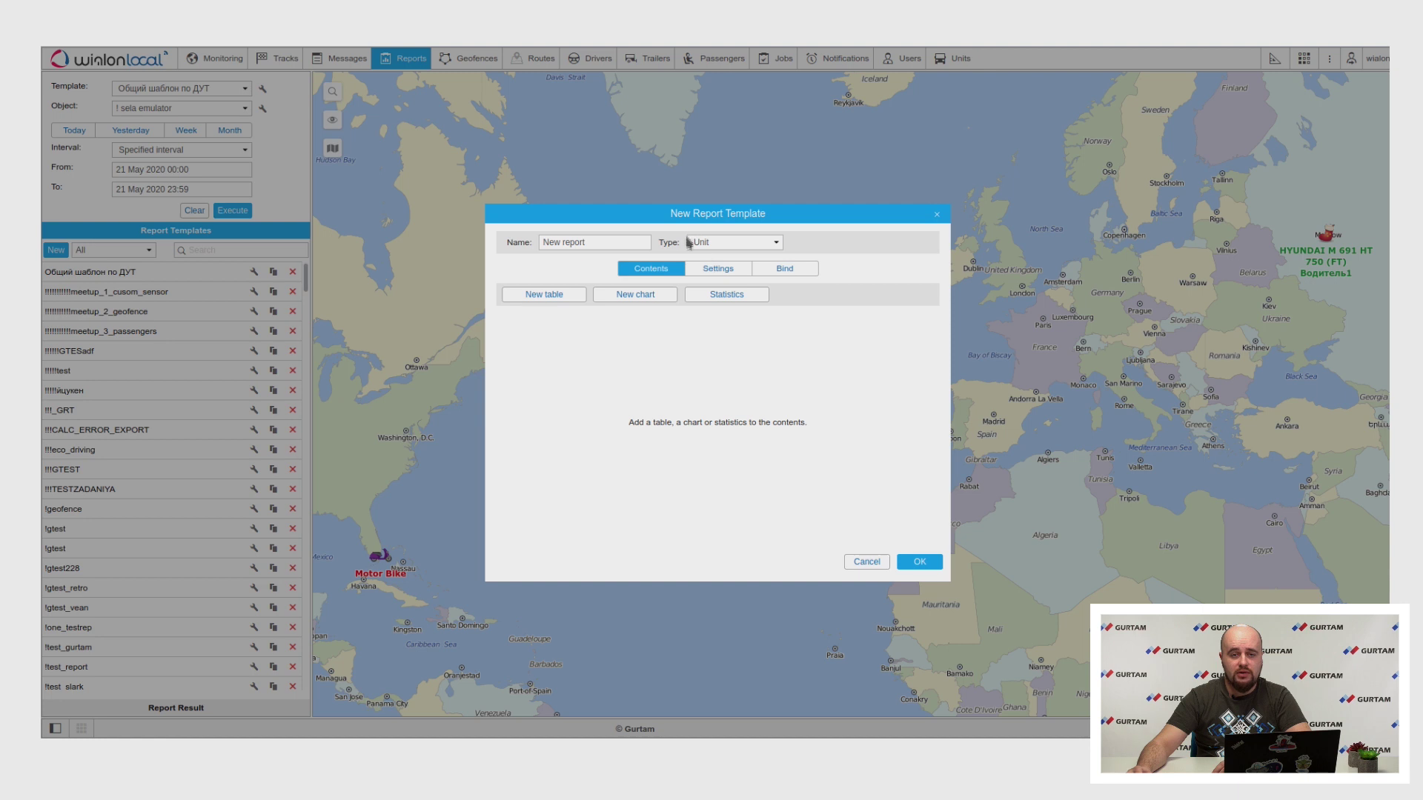
left_click(551, 294)
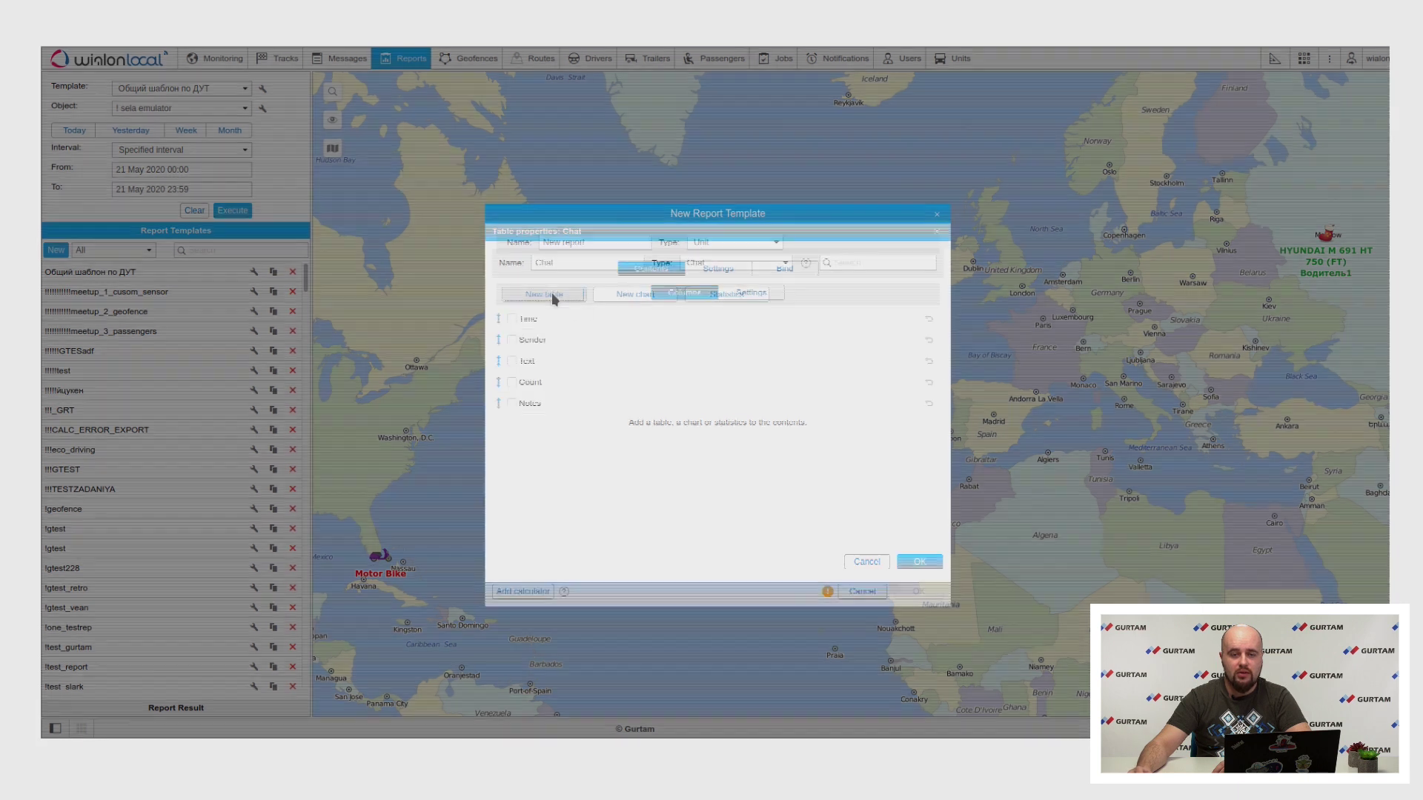
left_click(741, 265)
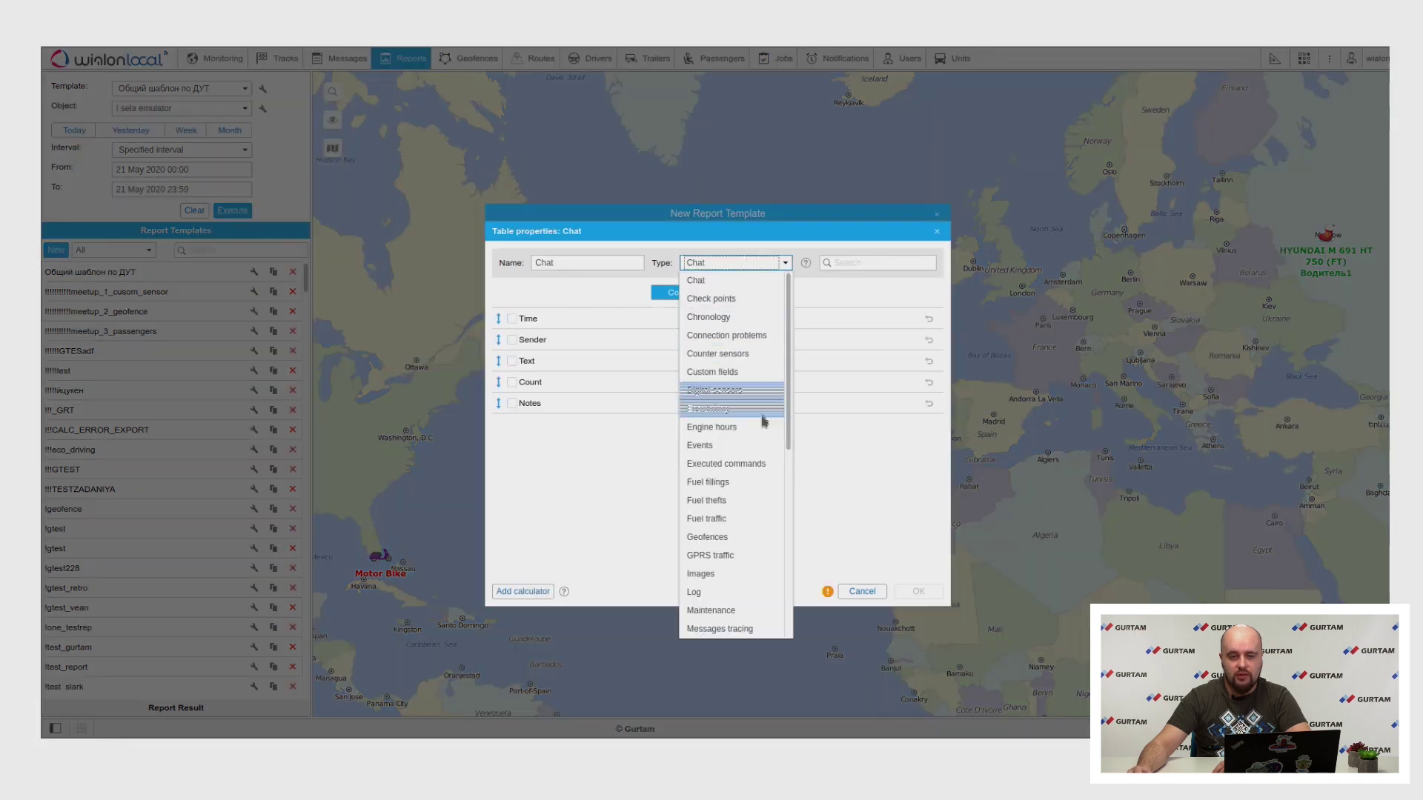
left_click(755, 483)
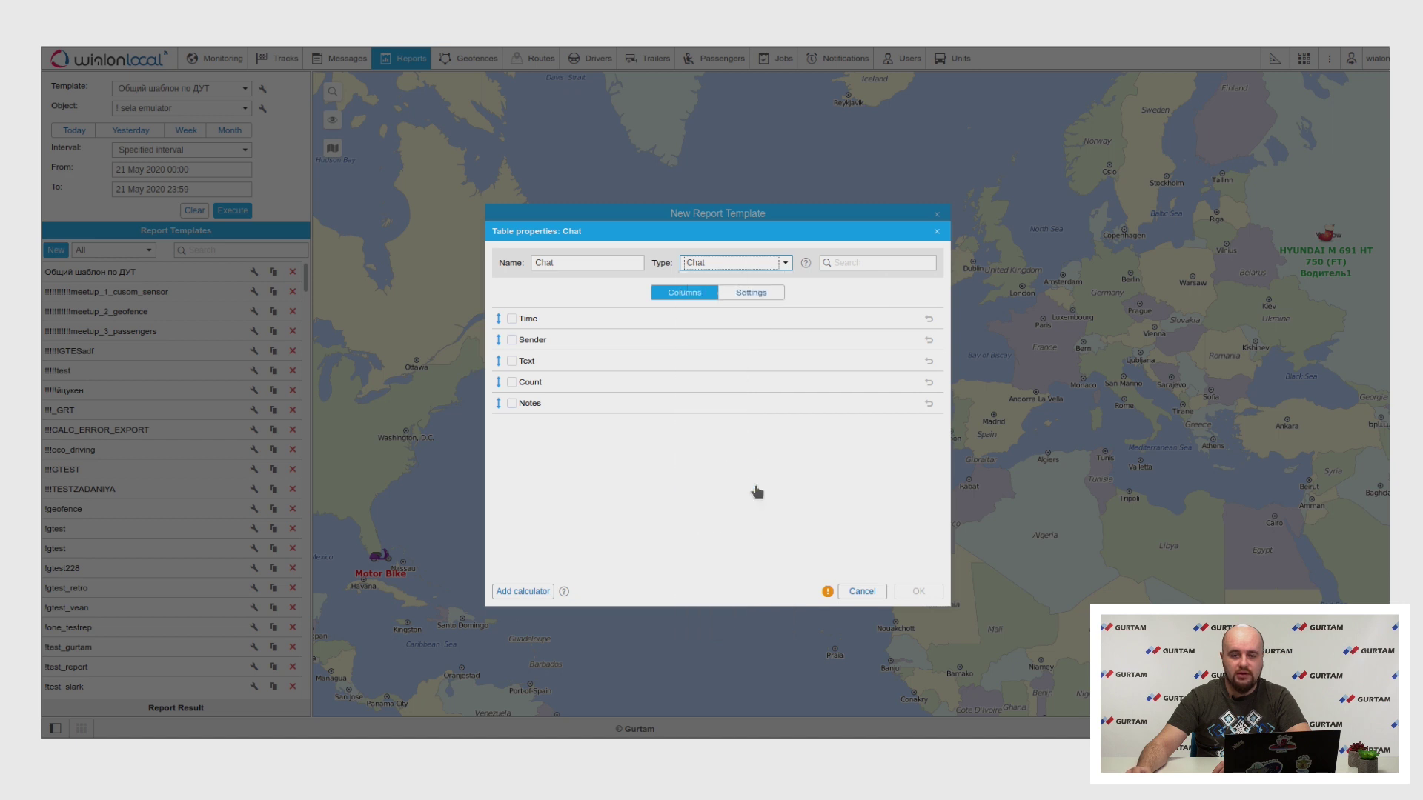
left_click_drag(940, 371, 932, 497)
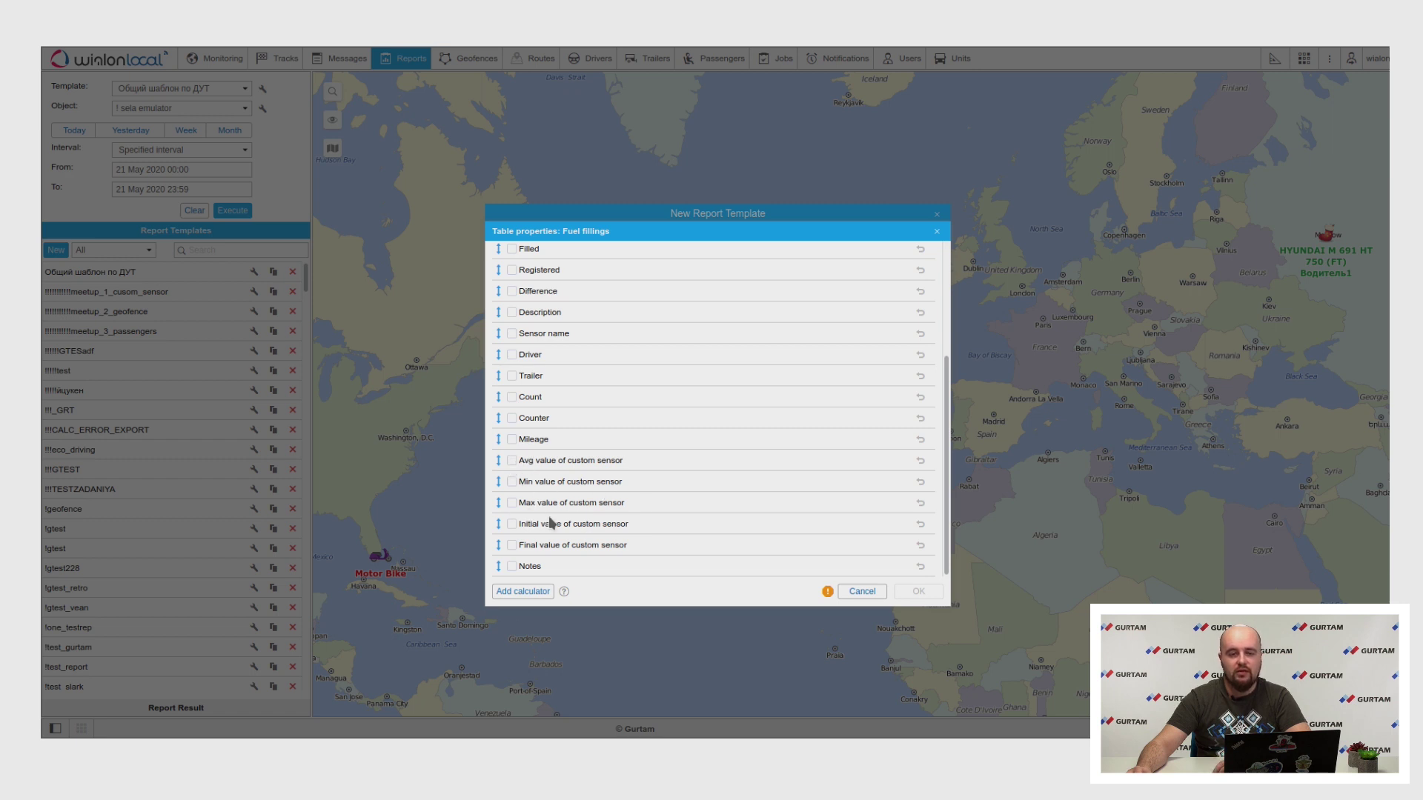
- Try enabling the avg, min, max, initial and final custom sensor value columns in the fuel fillings table, and close it without saving
left_click(511, 546)
left_click(511, 524)
left_click(512, 503)
left_click(512, 481)
left_click(511, 461)
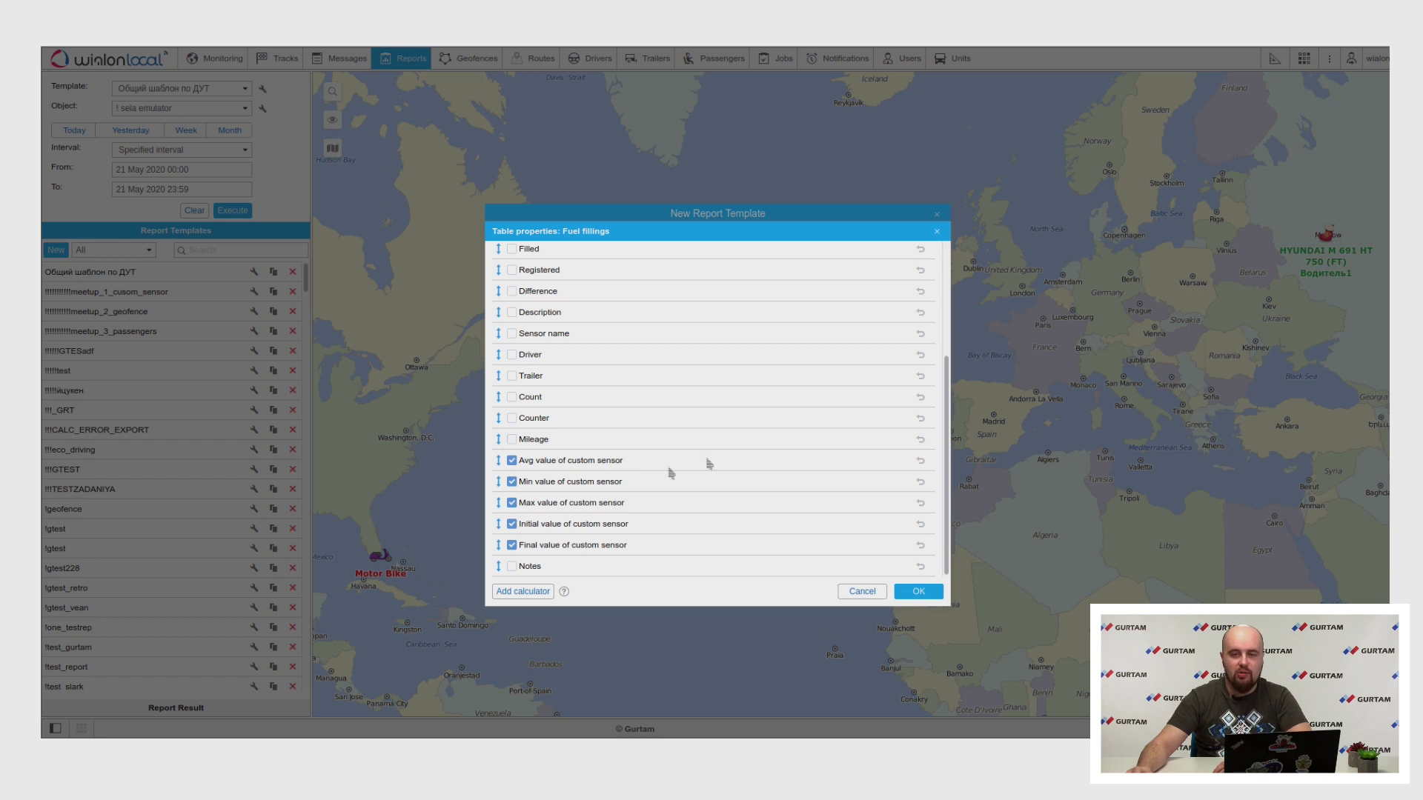
left_click(937, 232)
- Set the new report template's type to Geofence, review the columns of a new Units table, and close the table without saving
left_click(748, 244)
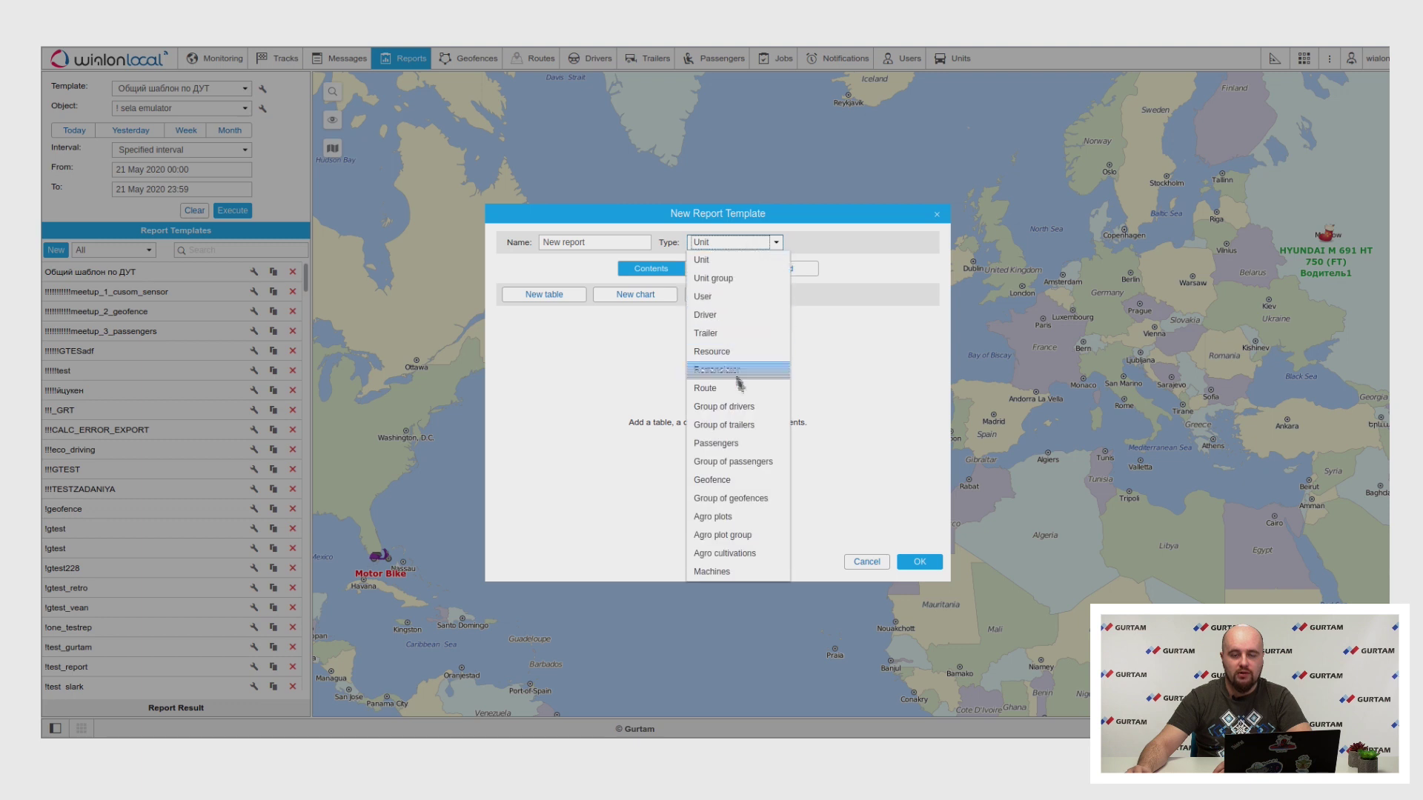
key("Escape")
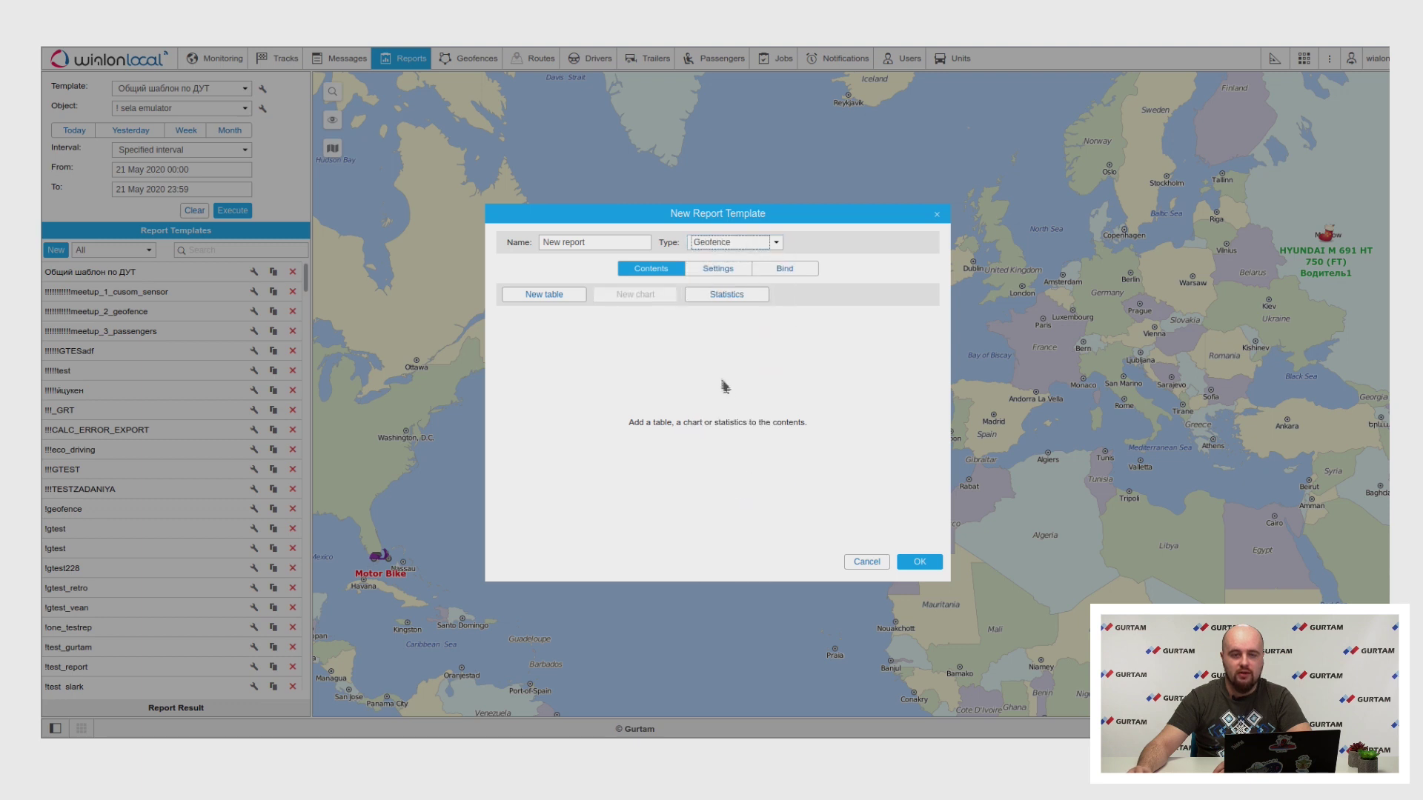
left_click(549, 295)
scroll(560, 302, "up", 4)
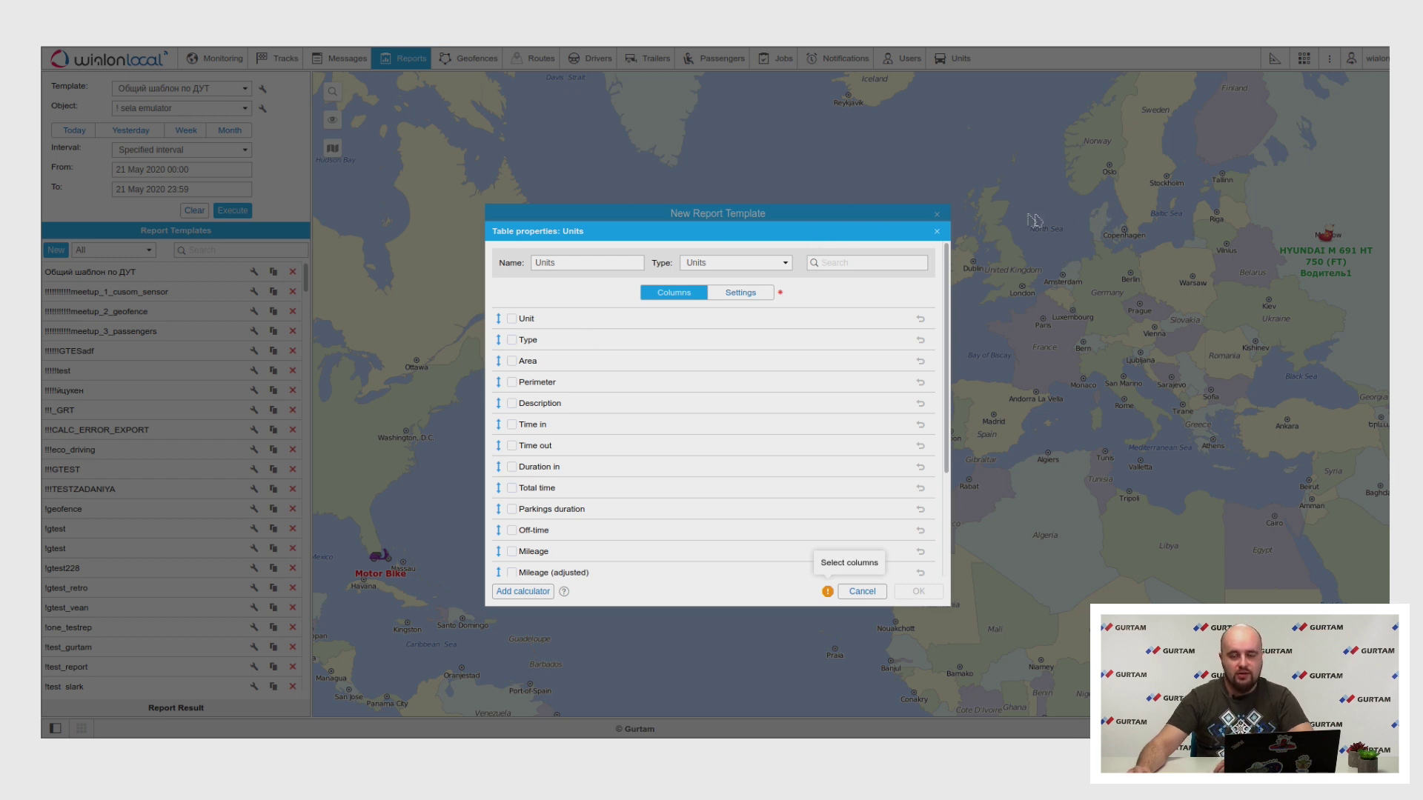
left_click(937, 231)
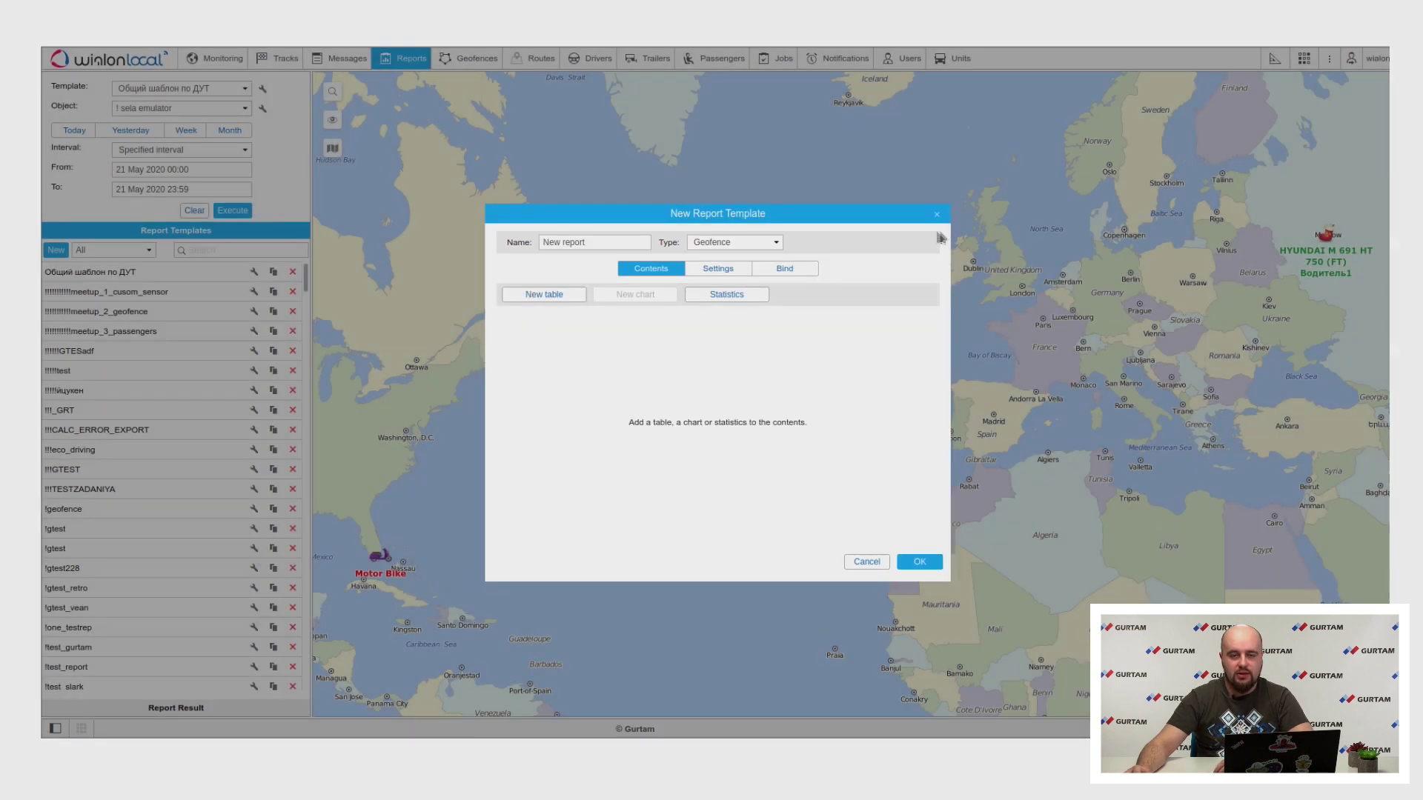
- Set the template's type to Passengers, try enabling Mileage in a new Bindings table, and close the table without saving
left_click(769, 242)
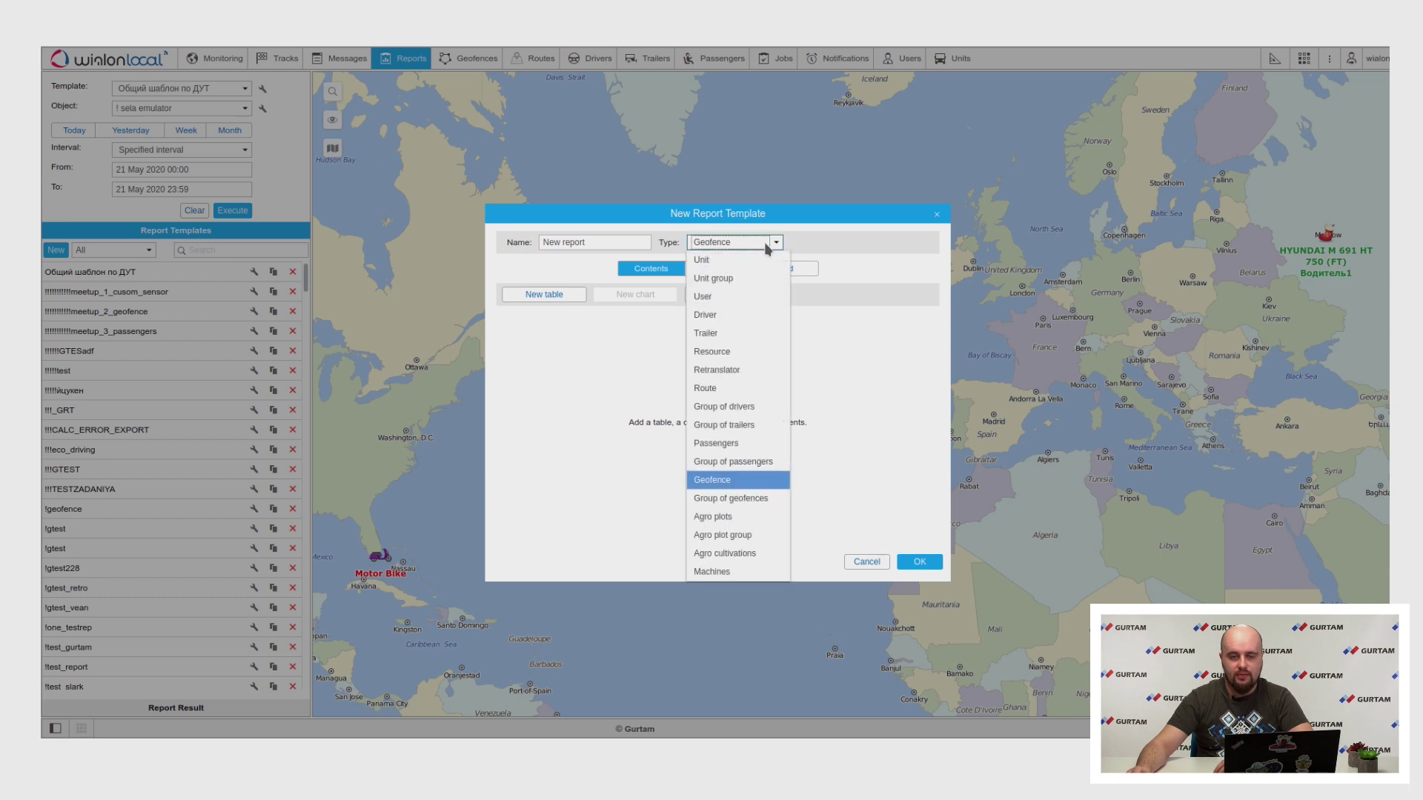
left_click(758, 452)
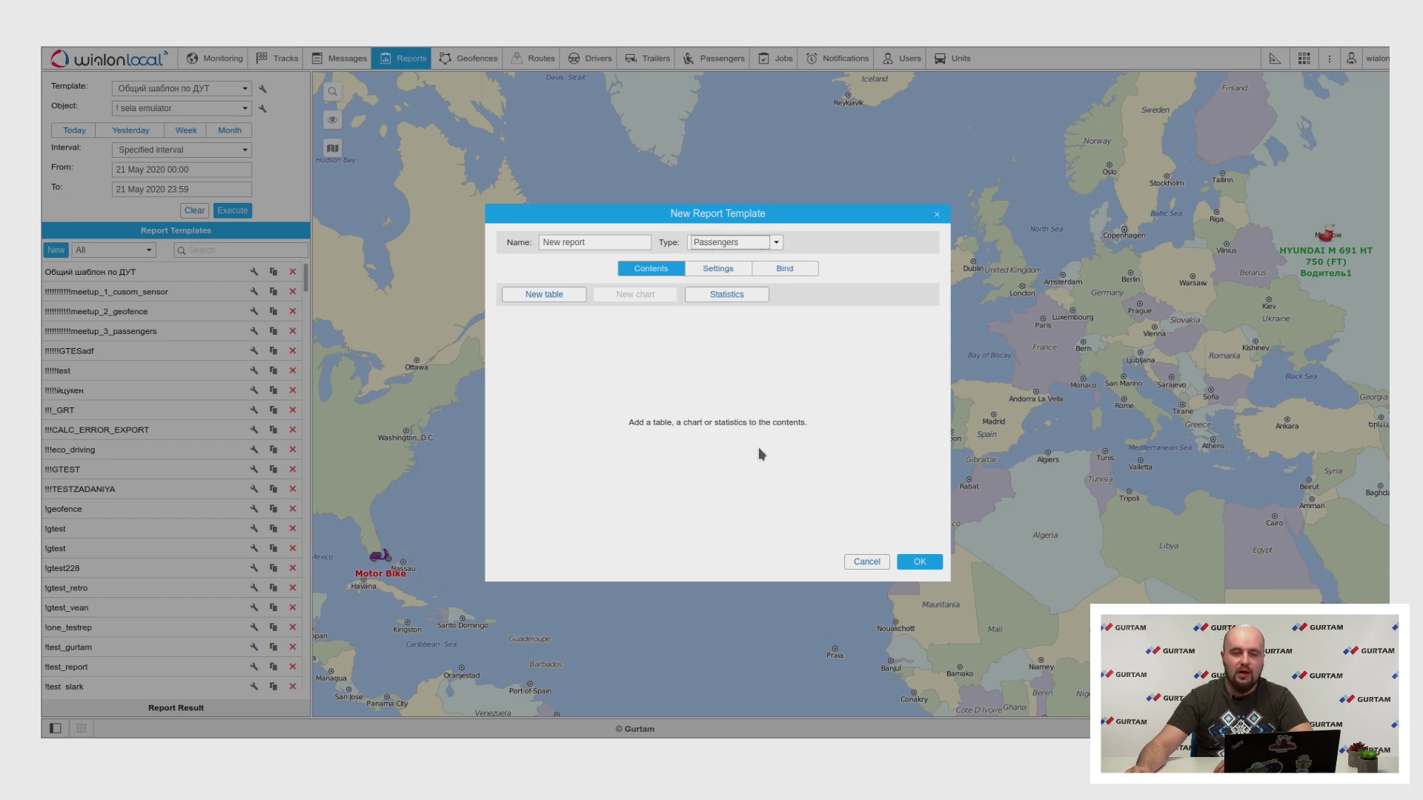
left_click(553, 294)
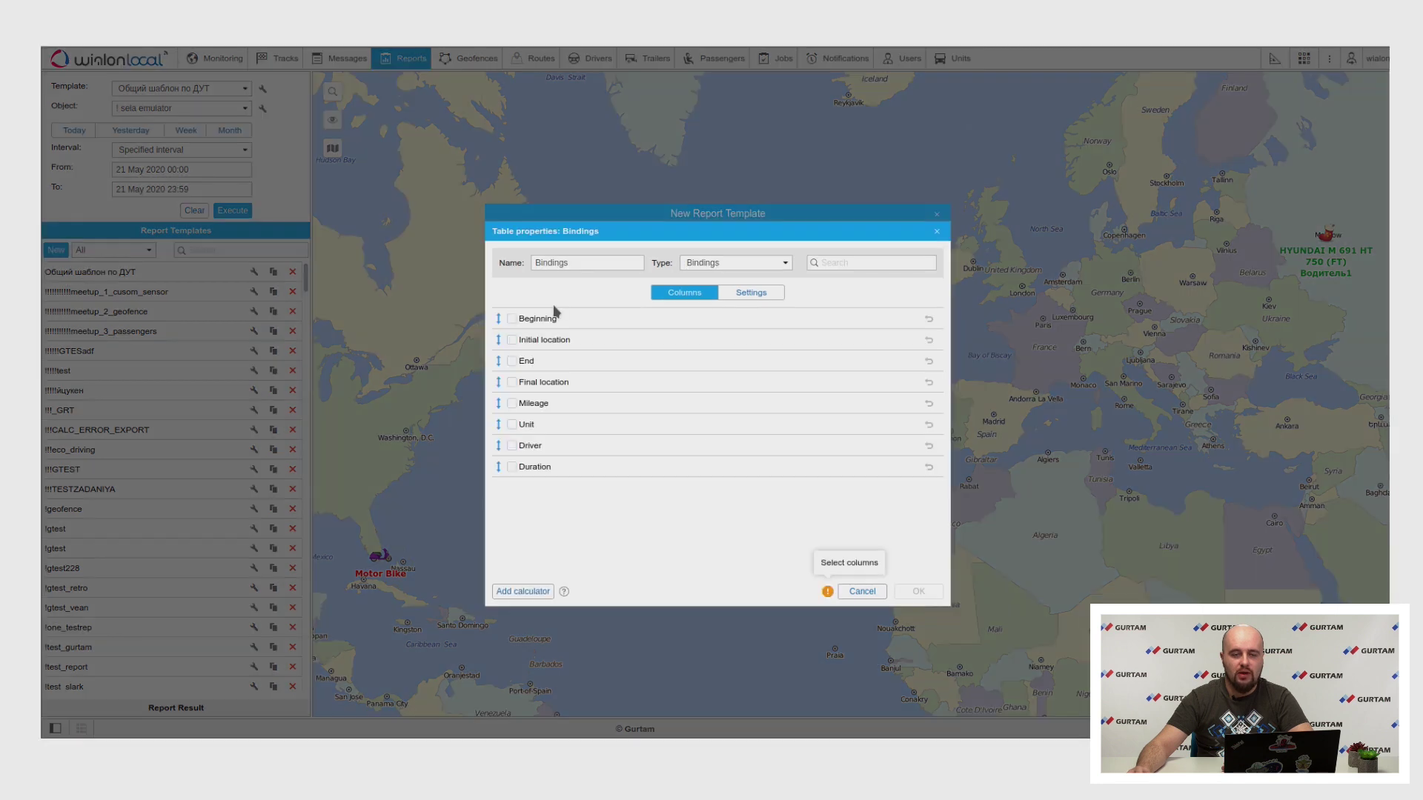
left_click(512, 403)
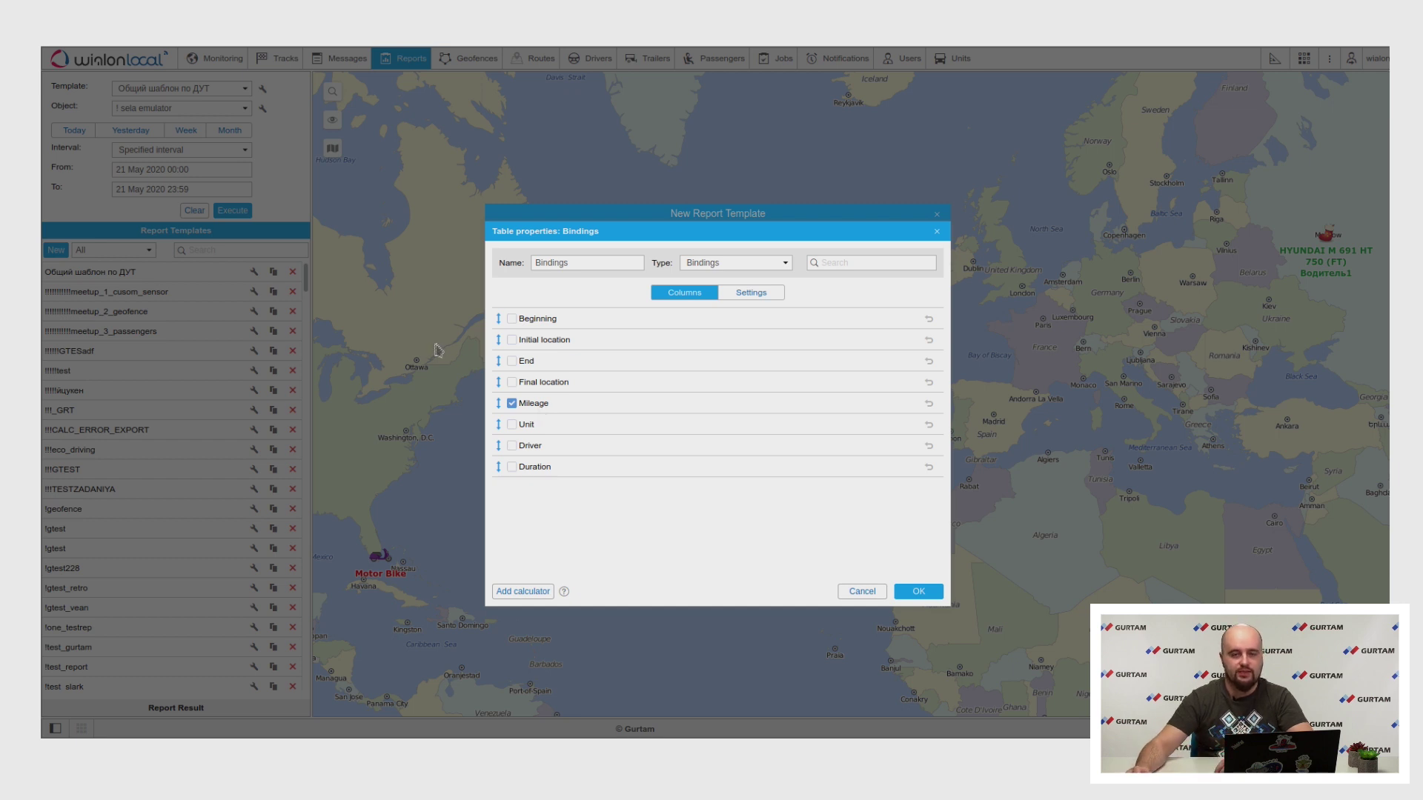
left_click(938, 234)
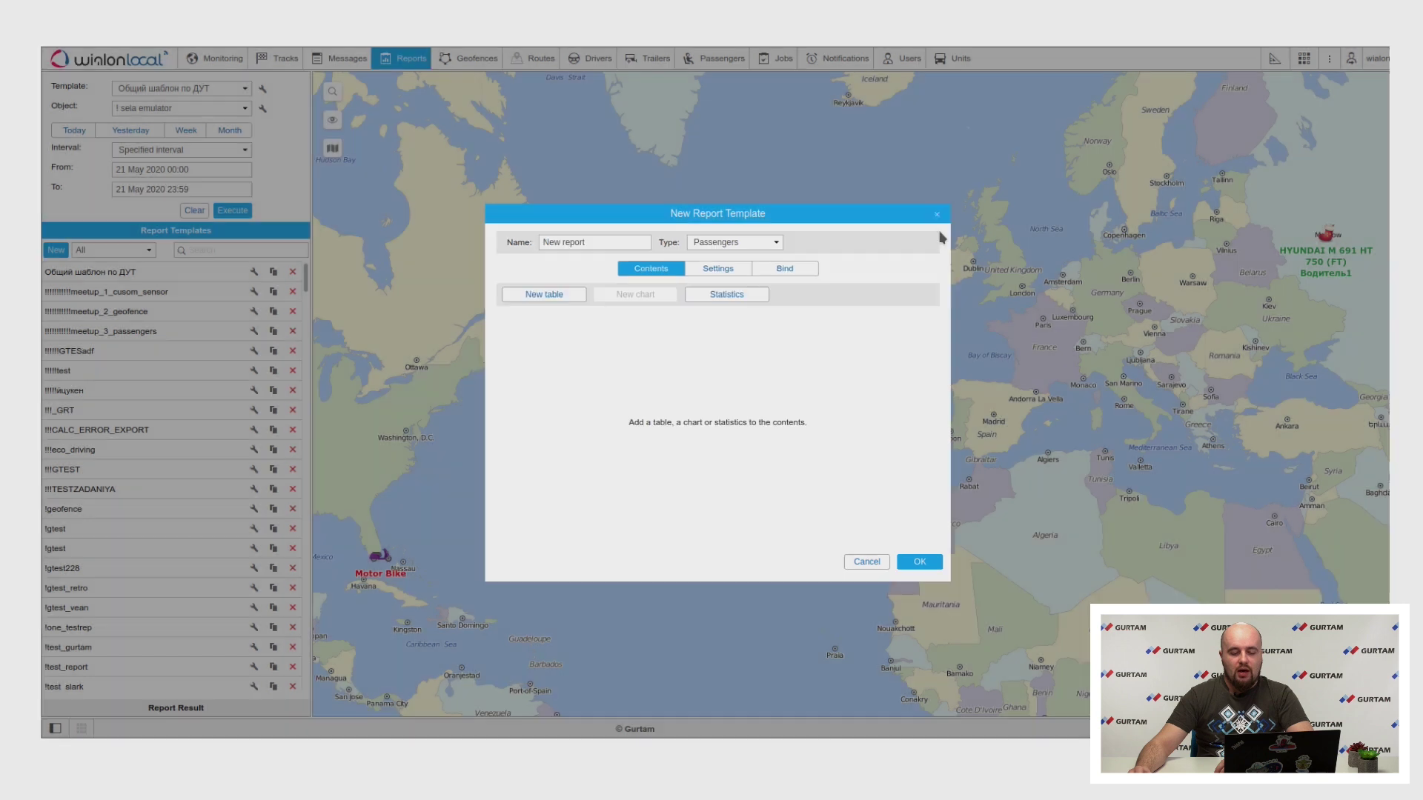